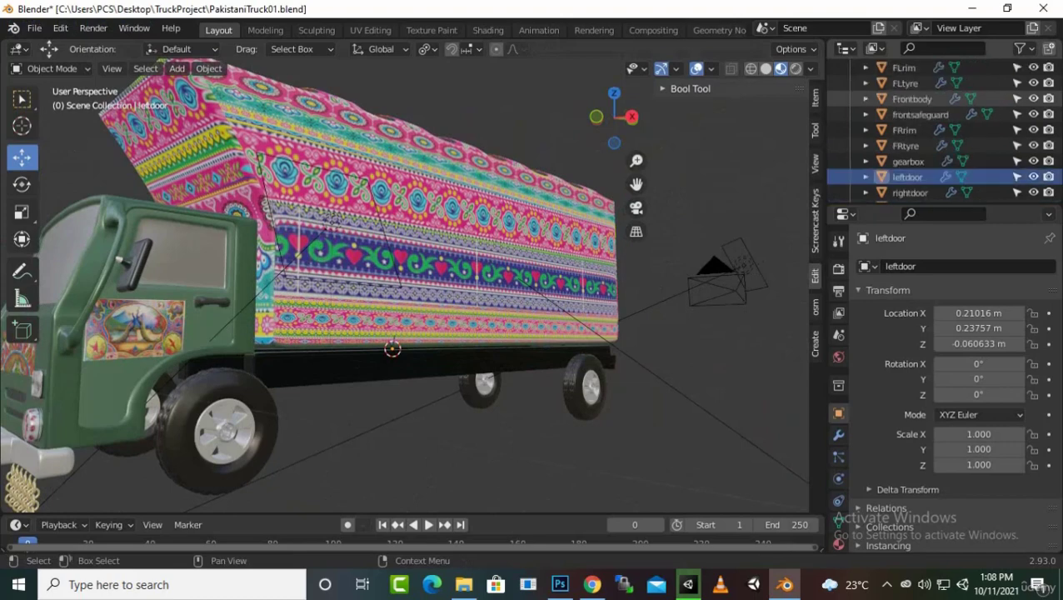
# Set up an FBX export of the truck with path mode Copy, textures embedded and only Mesh objects included
pyautogui.scroll(5, 941, 130)
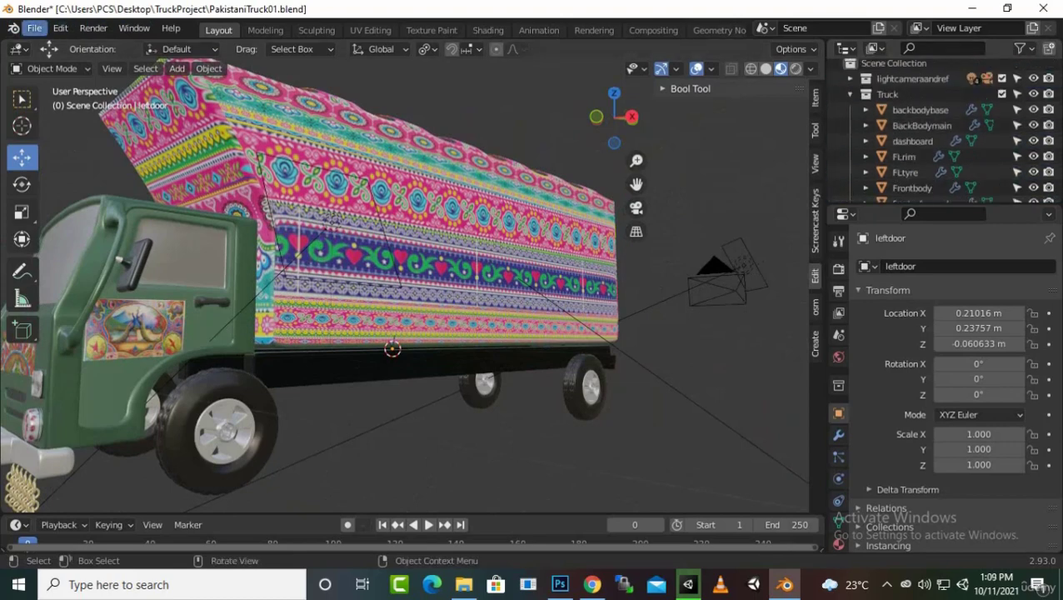
pyautogui.click(34, 28)
pyautogui.moveTo(58, 254)
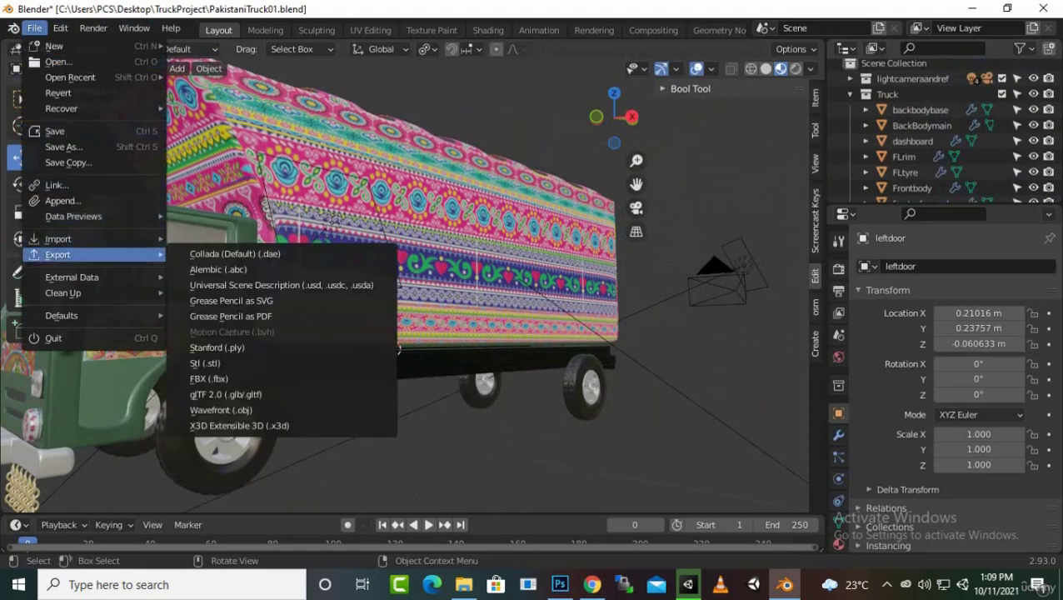
pyautogui.click(210, 378)
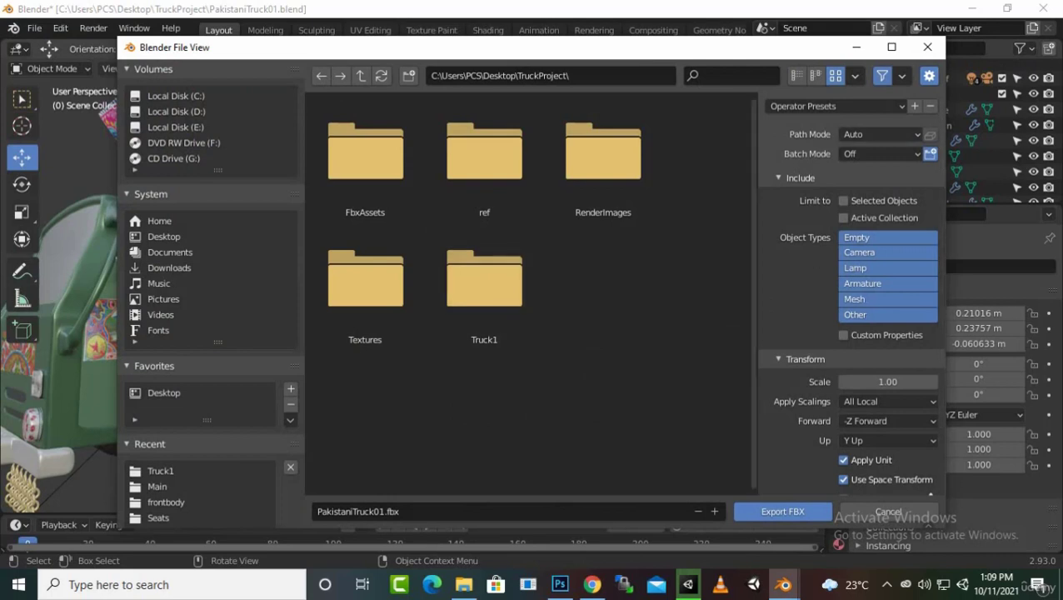
pyautogui.click(882, 134)
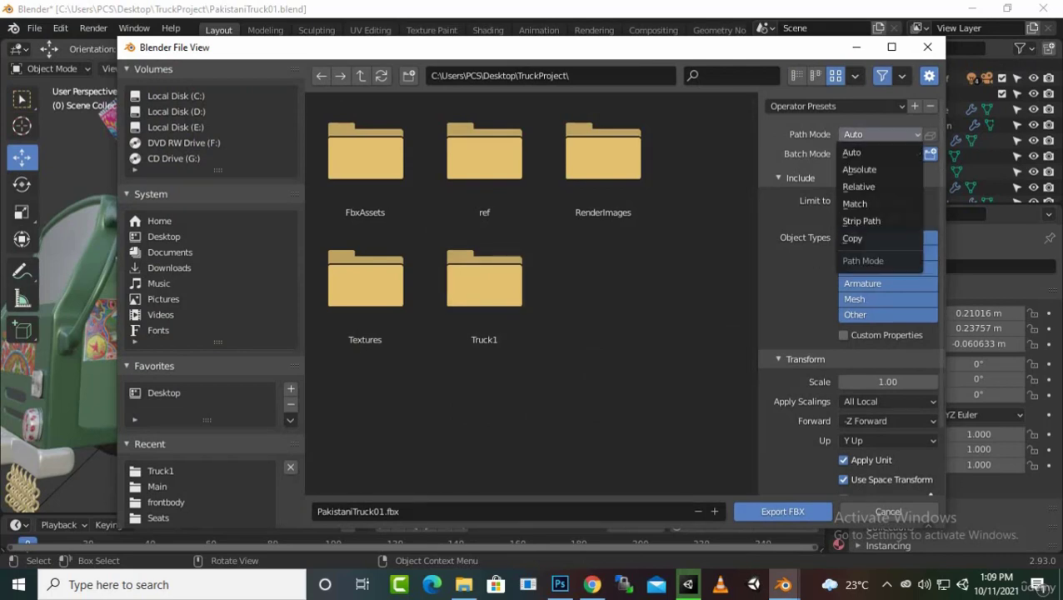
pyautogui.click(858, 238)
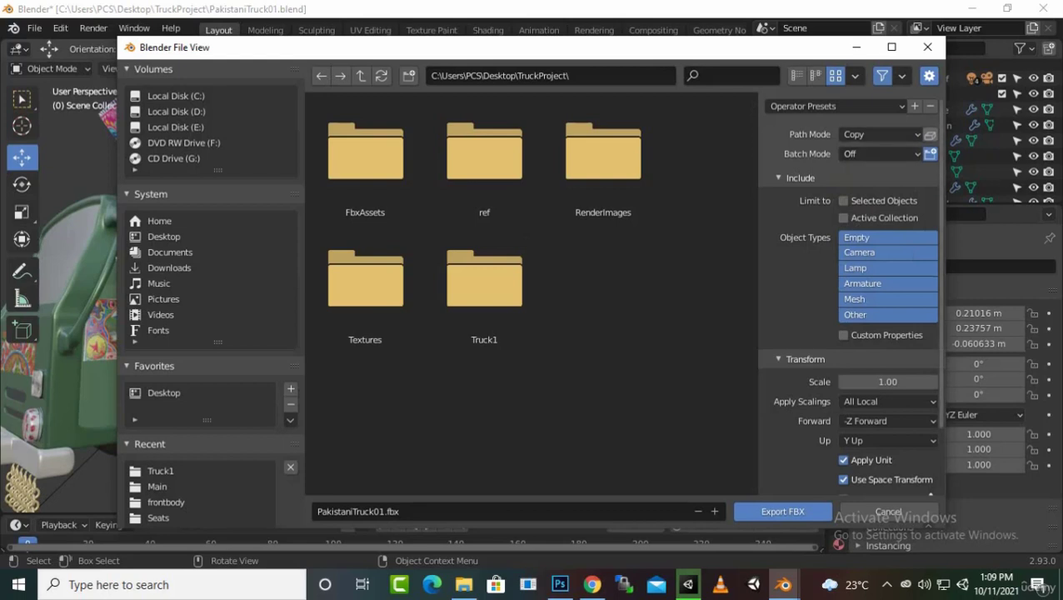
pyautogui.click(929, 134)
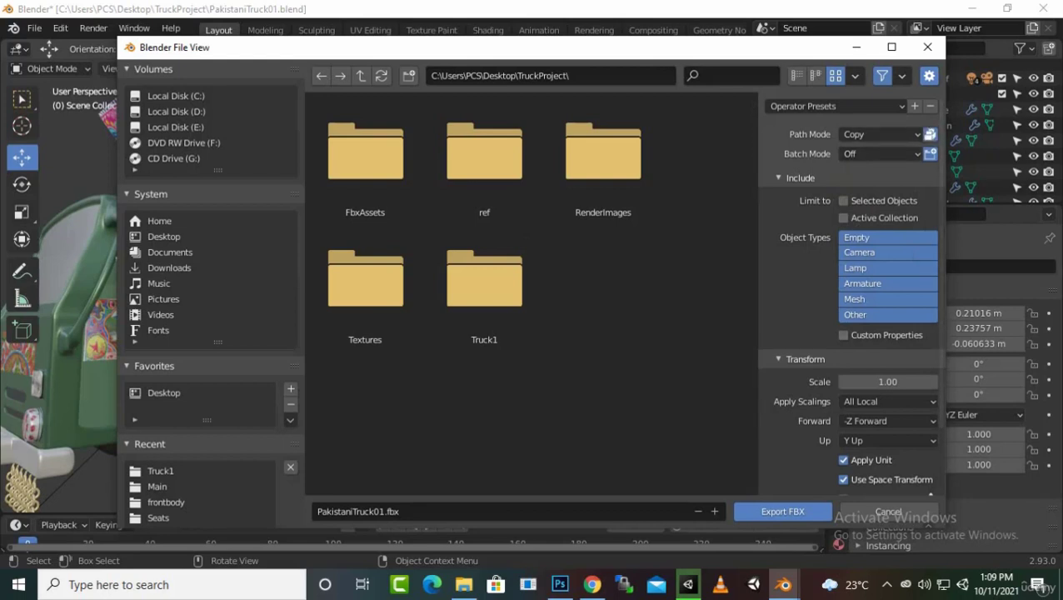
pyautogui.click(887, 299)
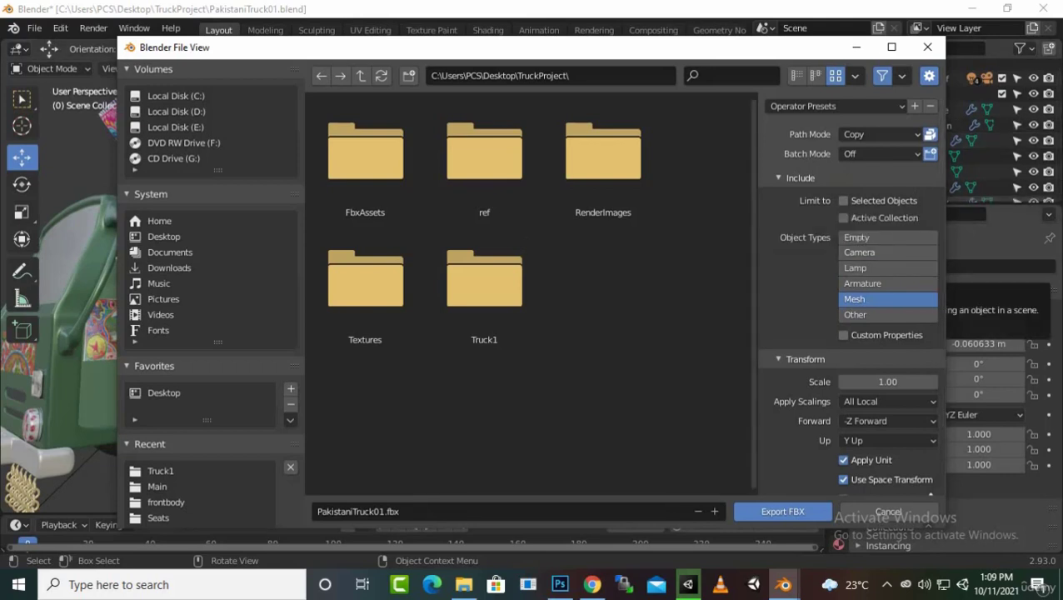
pyautogui.scroll(-3, 850, 292)
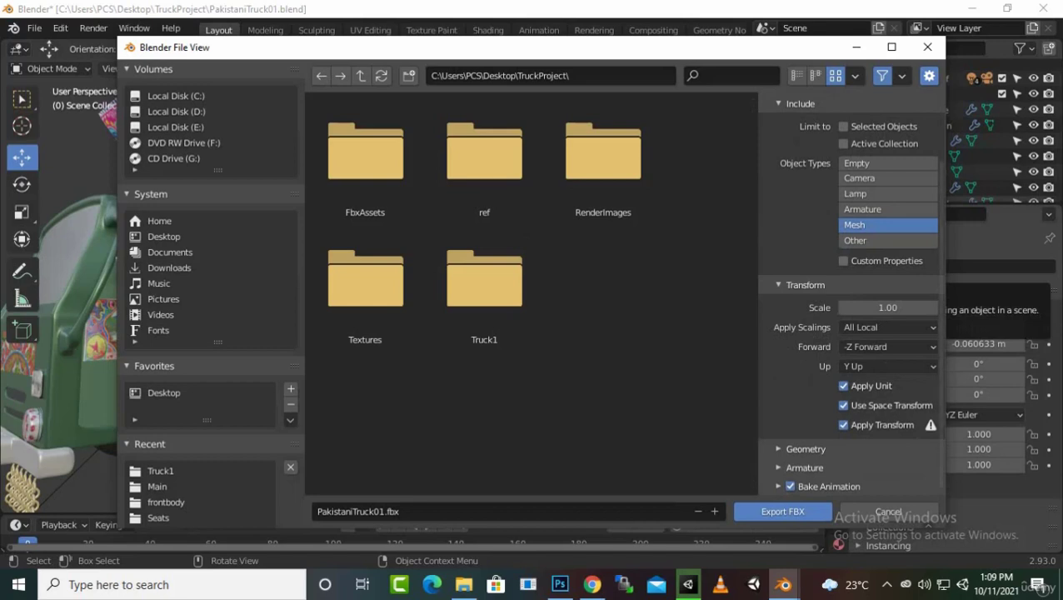
# Export the model into the Truck1 folder, overwriting TruckModelIsuzu.fbx
pyautogui.click(484, 285)
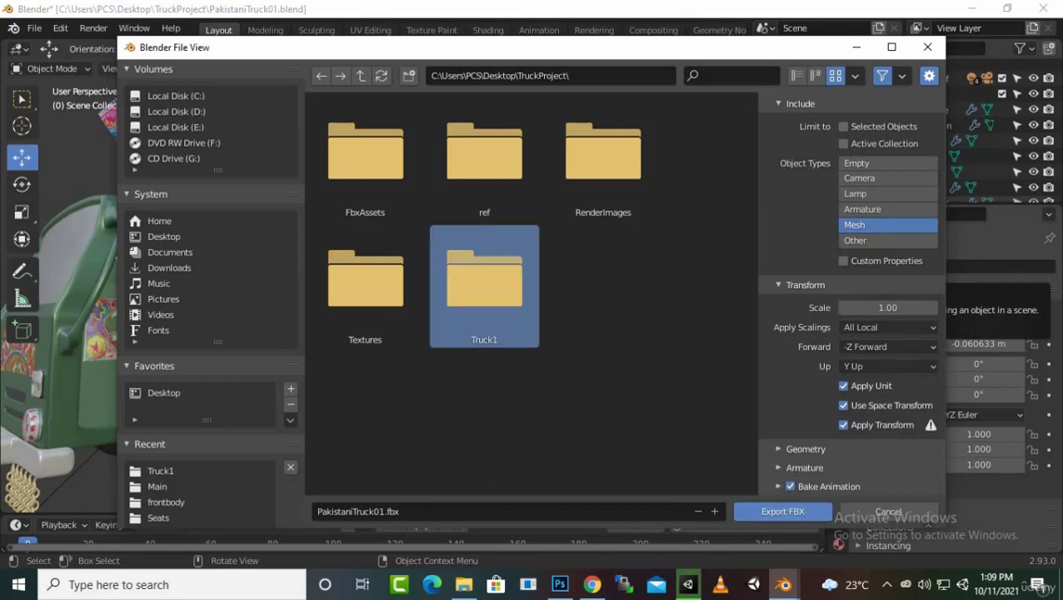
pyautogui.doubleClick(484, 285)
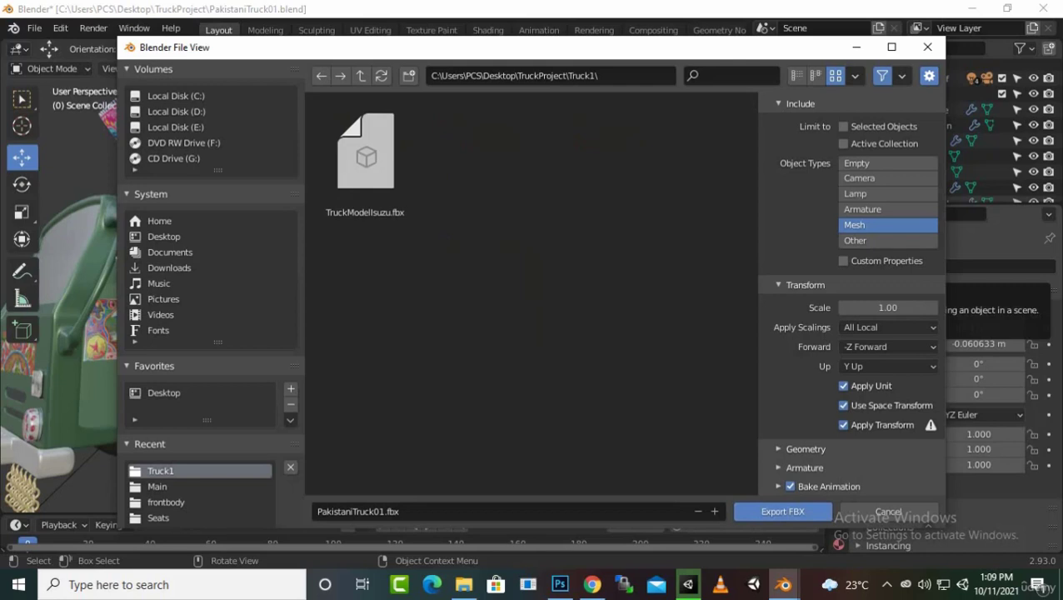
pyautogui.click(366, 159)
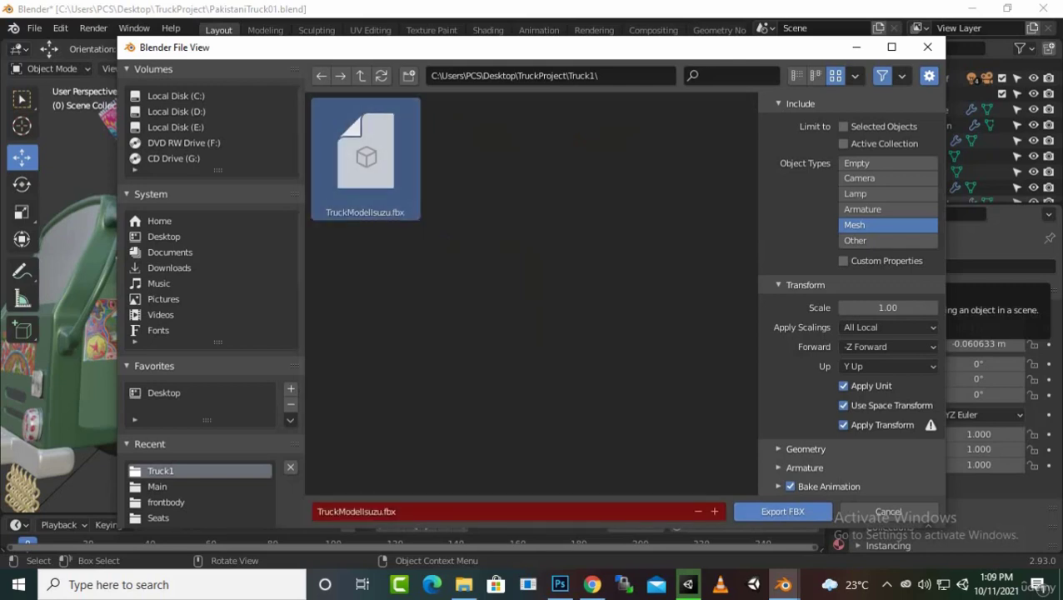
pyautogui.doubleClick(366, 159)
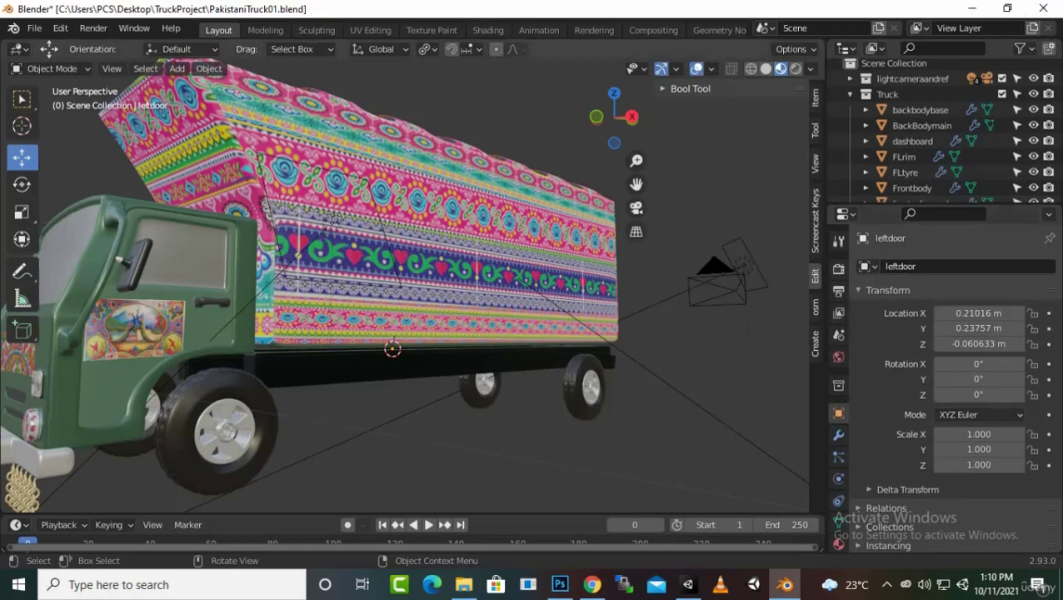
# Inspect the truck from the side, selecting its rear tyre, decorated back body and front body
pyautogui.click(575, 385)
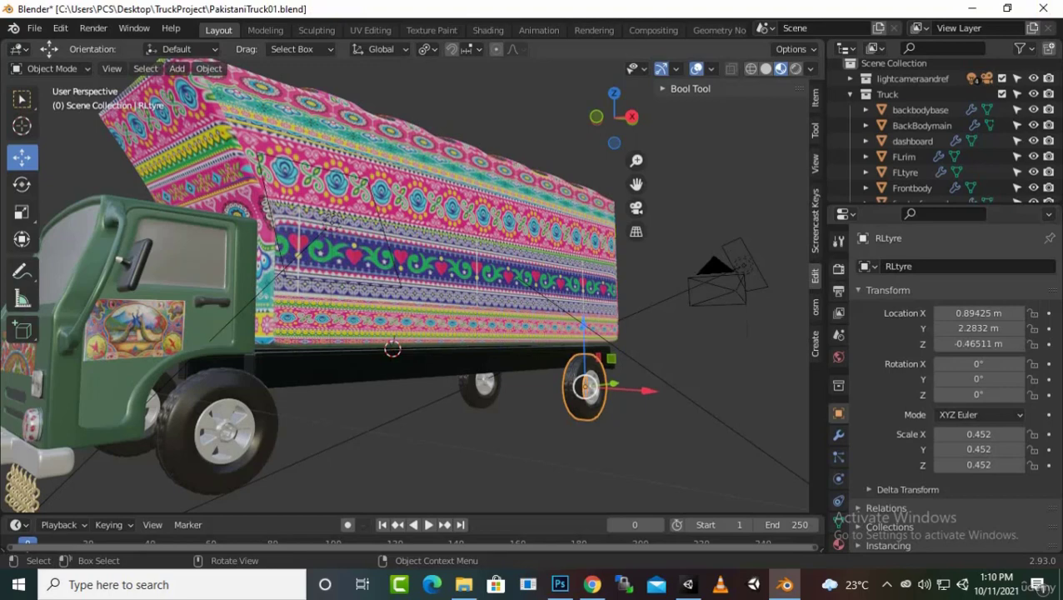
pyautogui.scroll(-2, 412, 285)
pyautogui.moveTo(412, 285); pyautogui.dragTo(278, 292, button='middle')
pyautogui.click(366, 287)
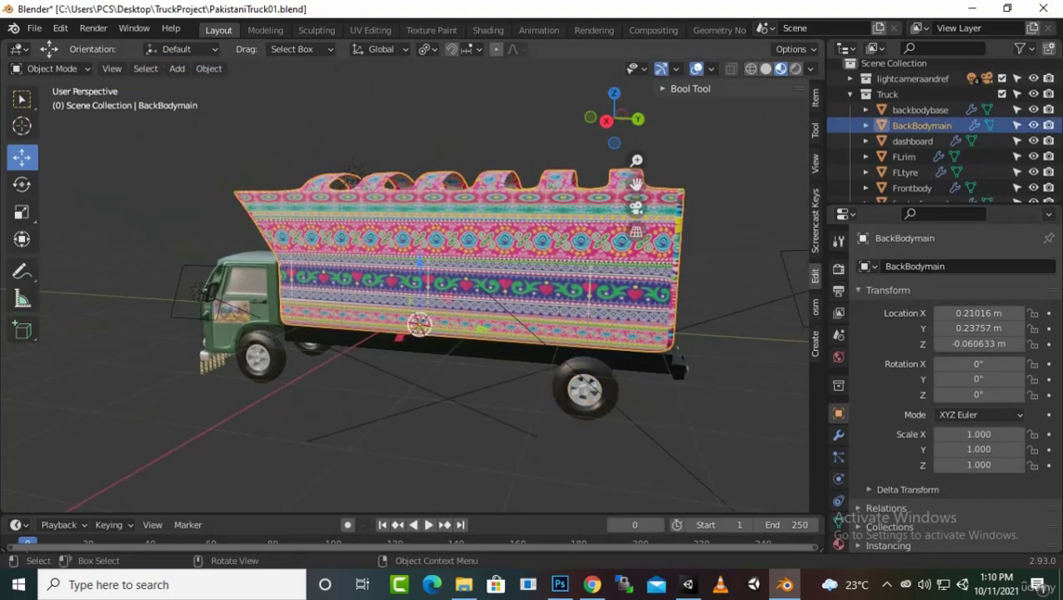
pyautogui.click(352, 173)
pyautogui.click(285, 316)
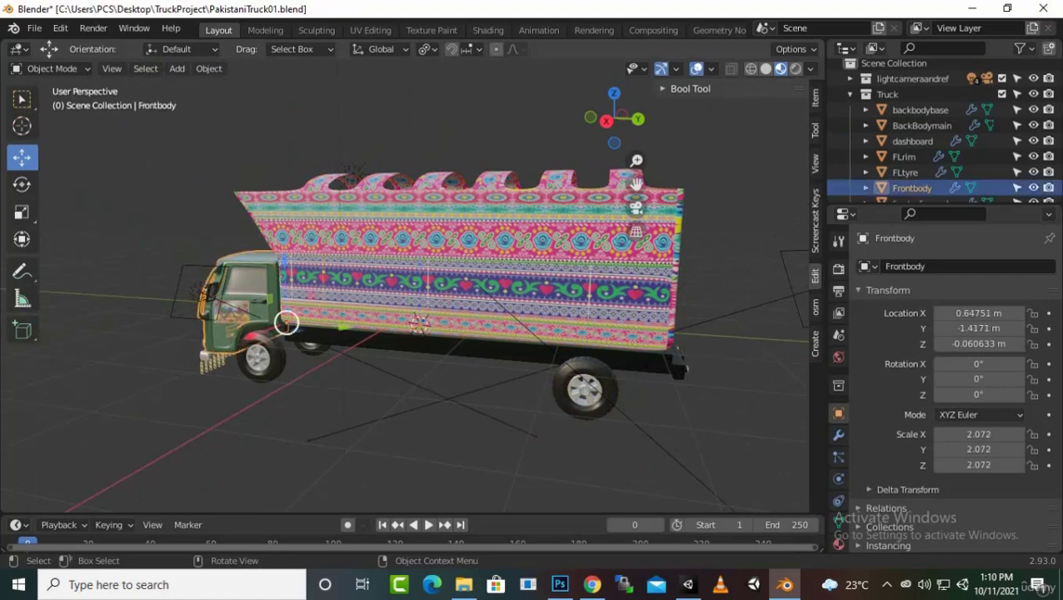
pyautogui.moveTo(285, 315); pyautogui.dragTo(276, 343, button='middle')
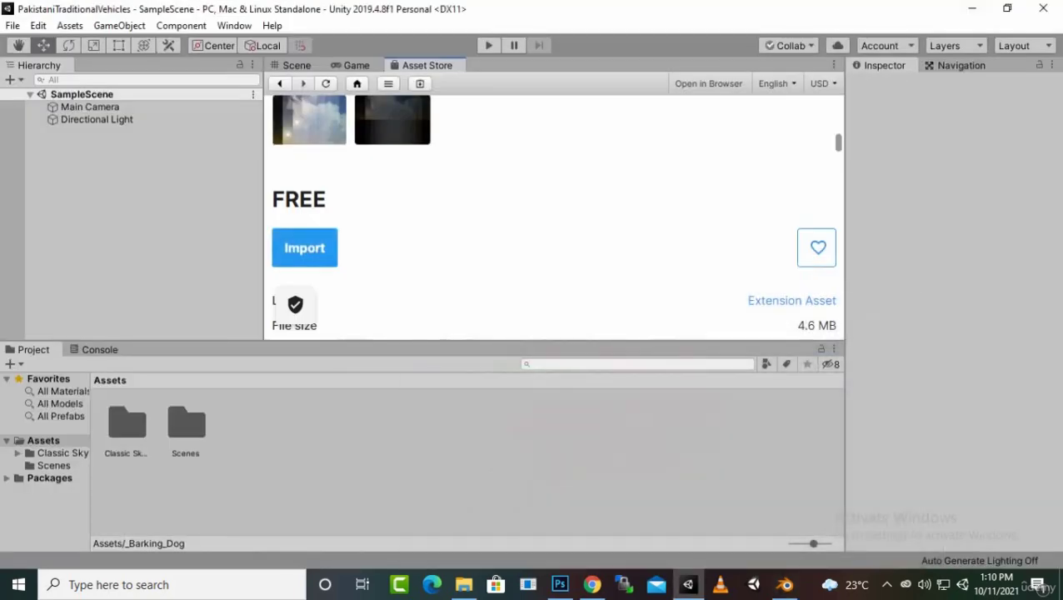
# Switch to Unity's Scene view and create a folder in Assets named with the author's full name
pyautogui.click(290, 65)
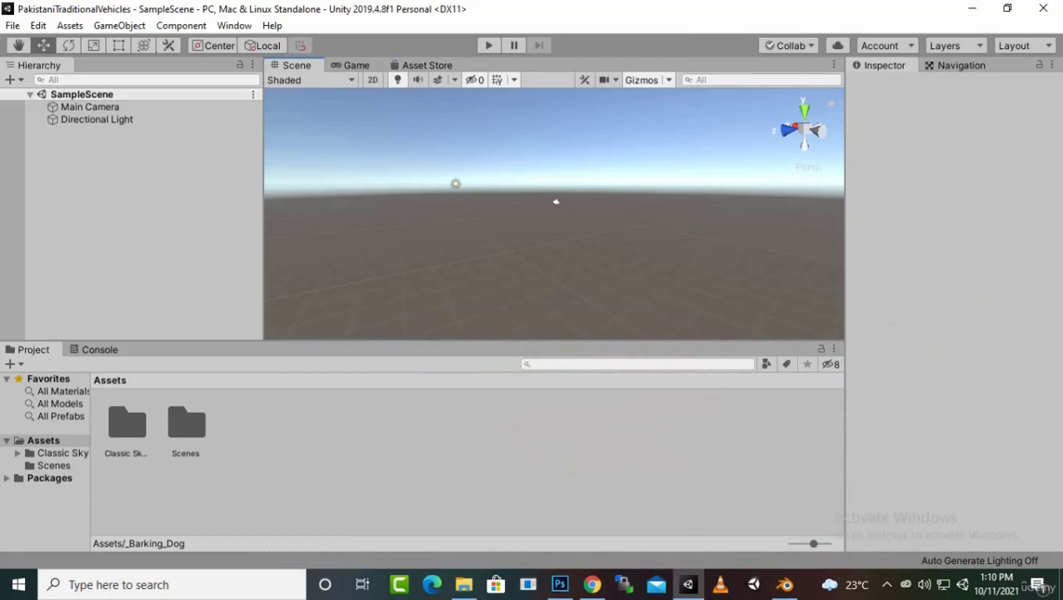
pyautogui.rightClick(276, 461)
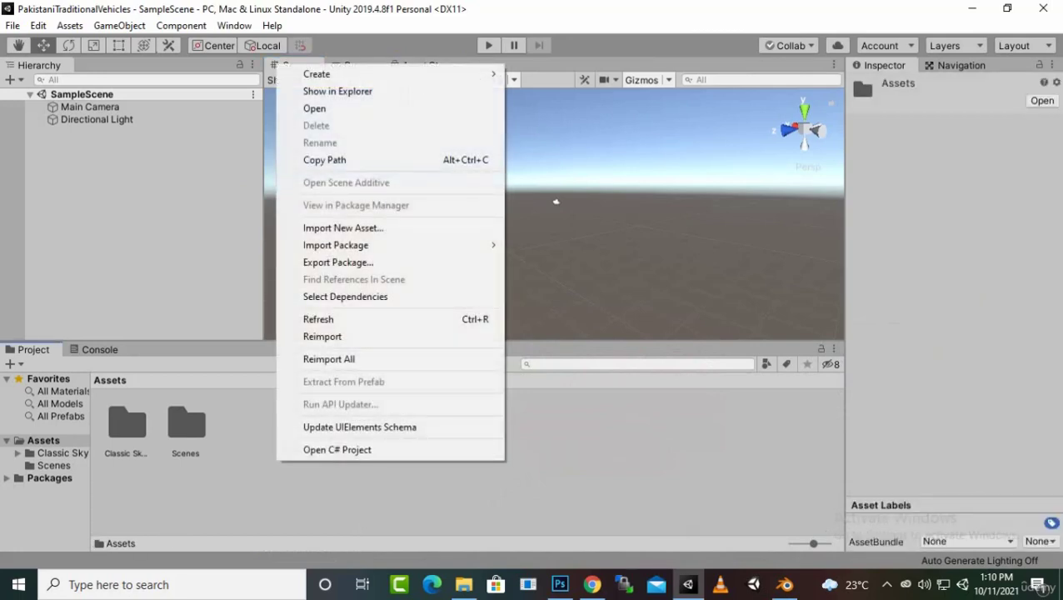
pyautogui.moveTo(316, 74)
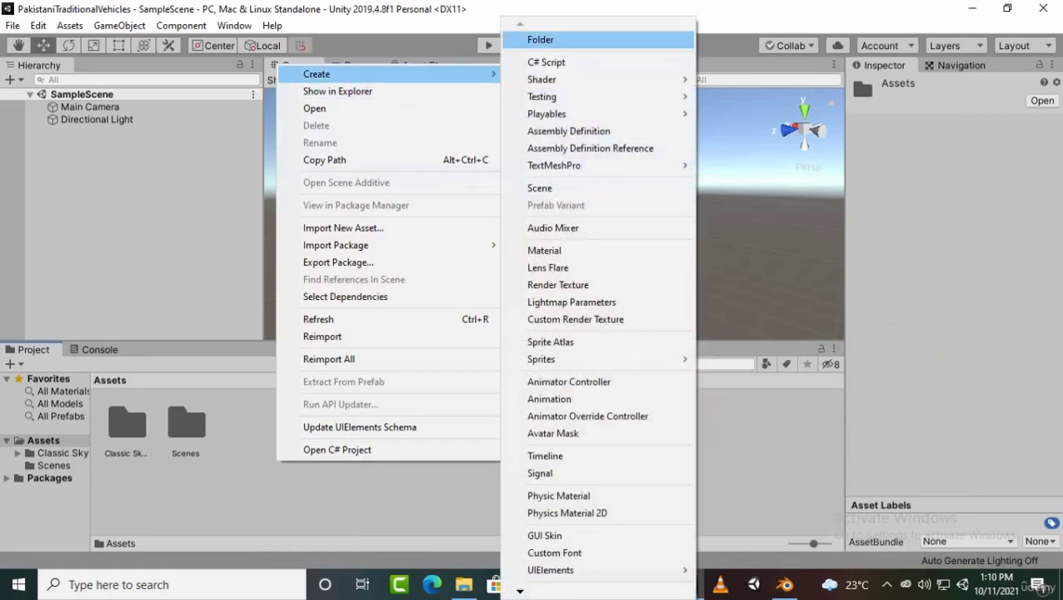
pyautogui.click(546, 39)
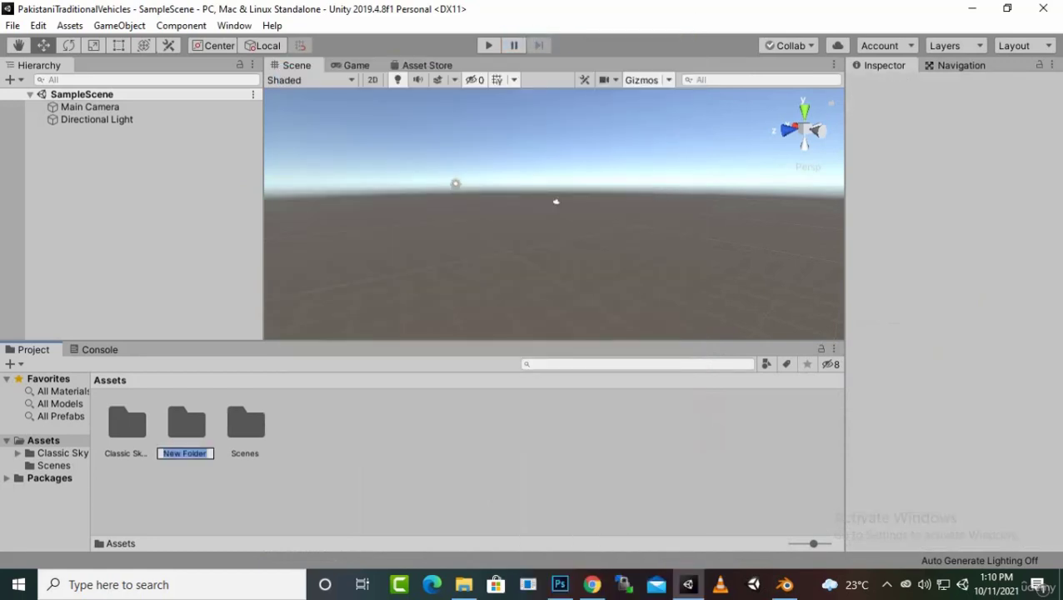
pyautogui.write('Waqas Khalid')
pyautogui.press('Return')
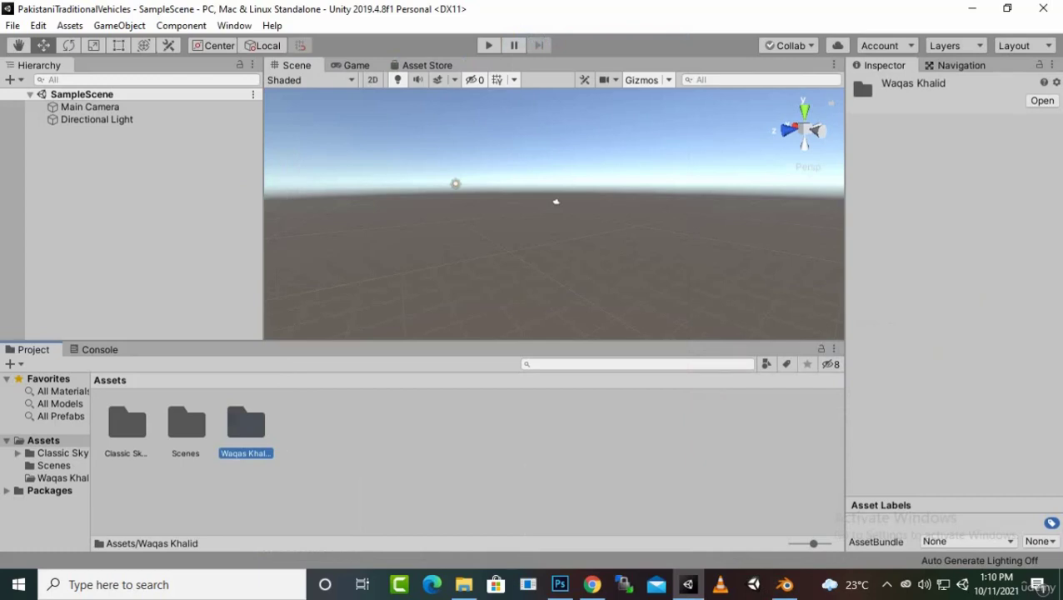
# Create a folder named PakistaniTrucks inside the author's folder
pyautogui.doubleClick(246, 429)
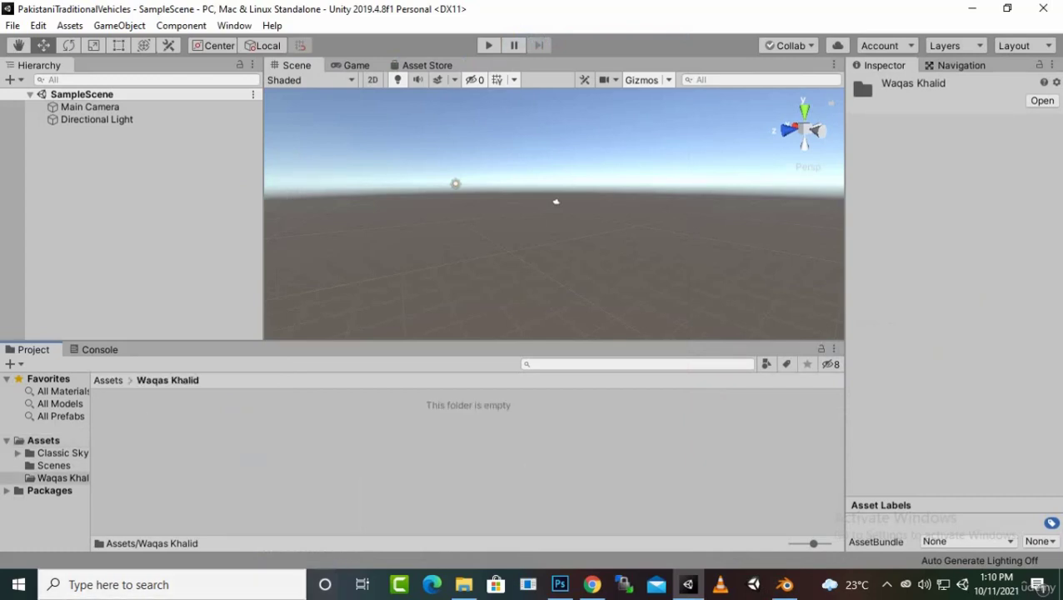
pyautogui.rightClick(323, 456)
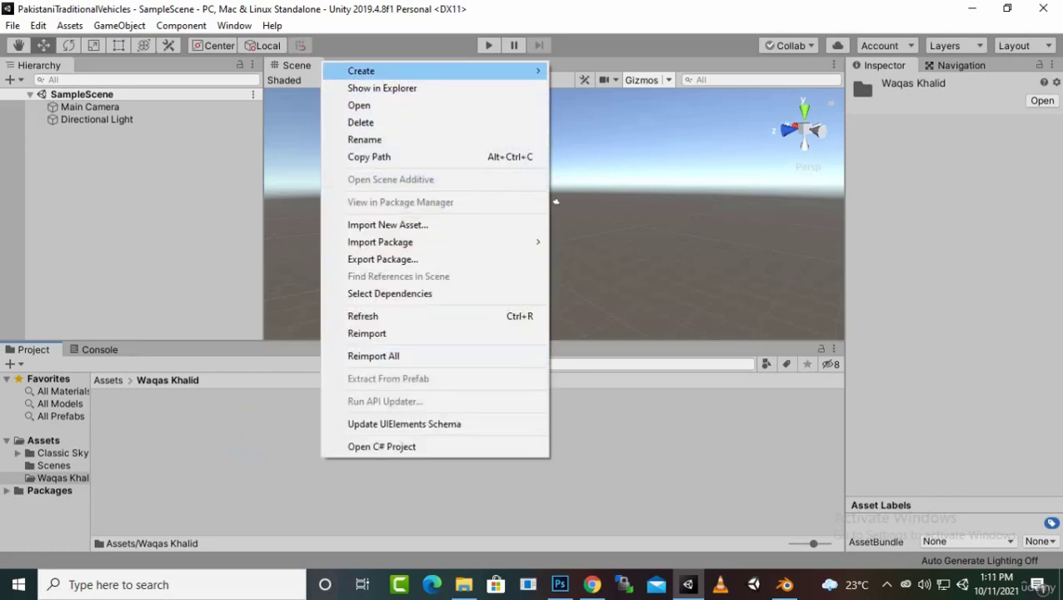
pyautogui.moveTo(374, 71)
pyautogui.click(587, 39)
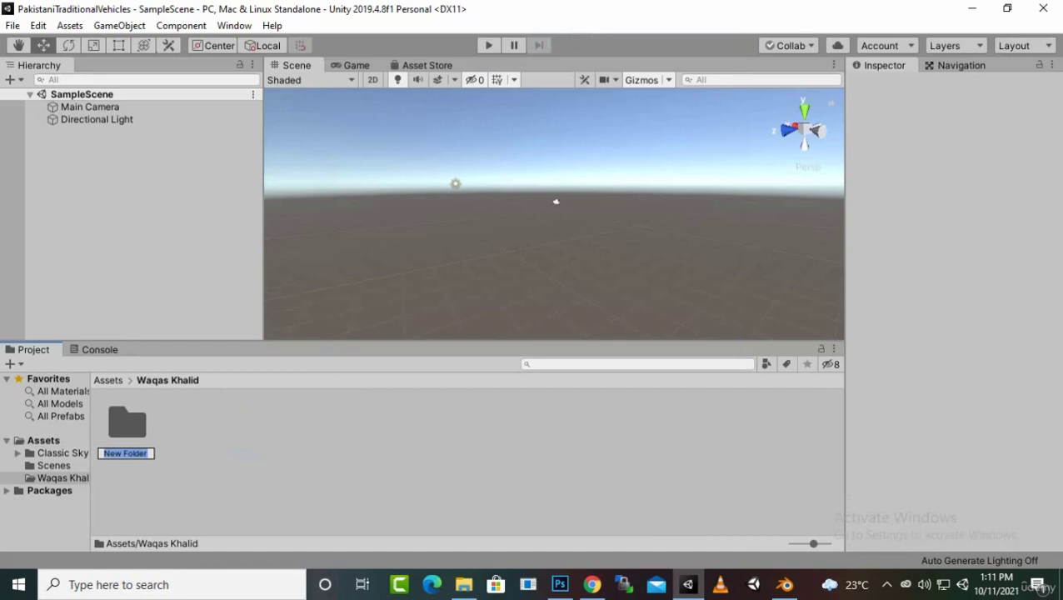
pyautogui.write('Truck')
pyautogui.write('Pakistani')
pyautogui.press('Right')
pyautogui.press('Right')
pyautogui.press('Right')
pyautogui.press('Right')
pyautogui.press('Right')
pyautogui.write('s')
pyautogui.press('Return')
# Create a folder named demoscene inside the PakistaniTrucks folder
pyautogui.press('Return')
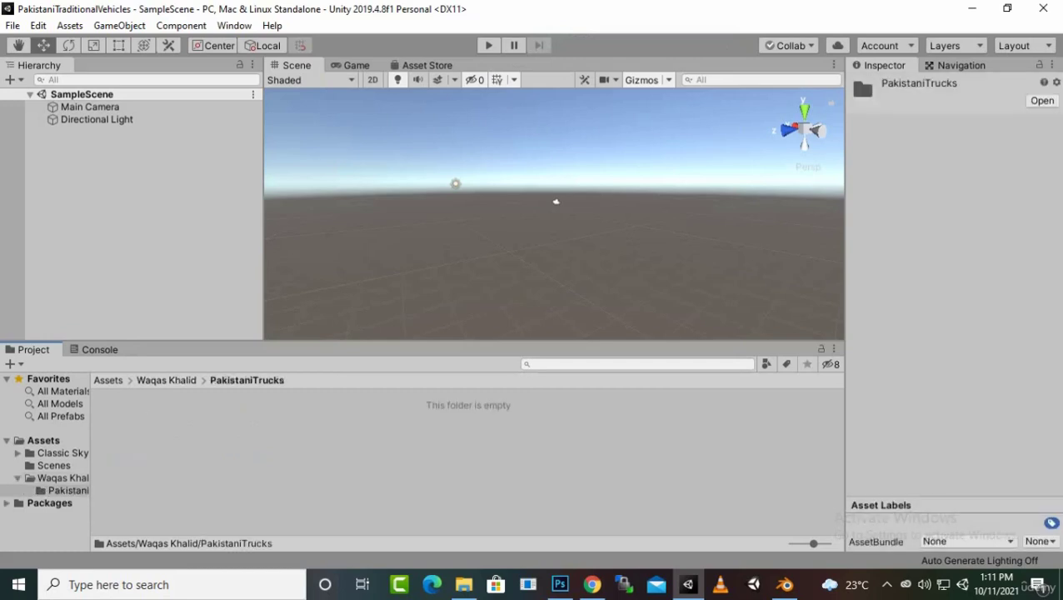
pyautogui.rightClick(320, 430)
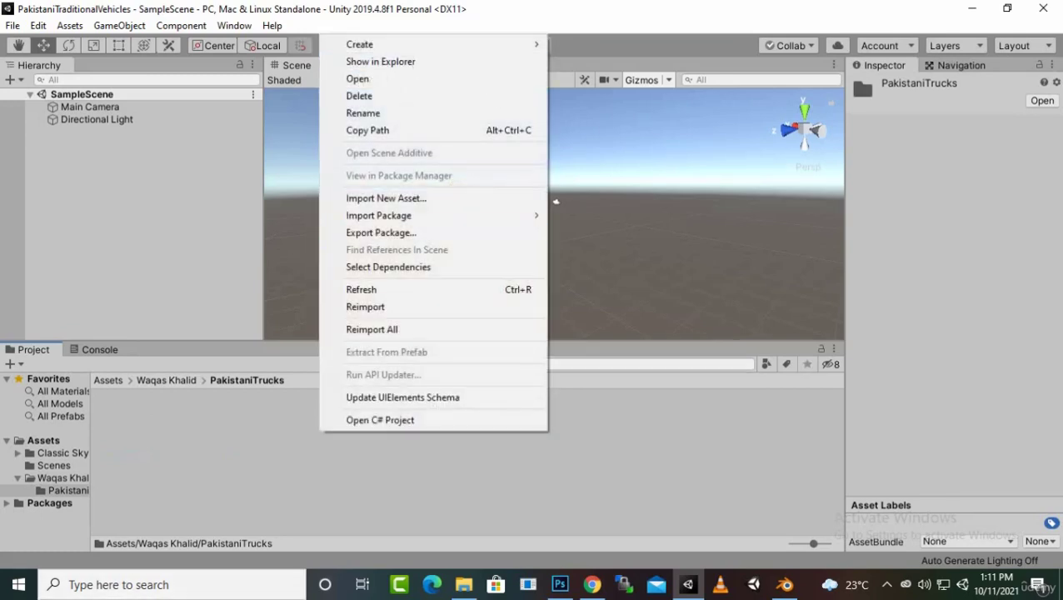
pyautogui.moveTo(360, 45)
pyautogui.click(637, 44)
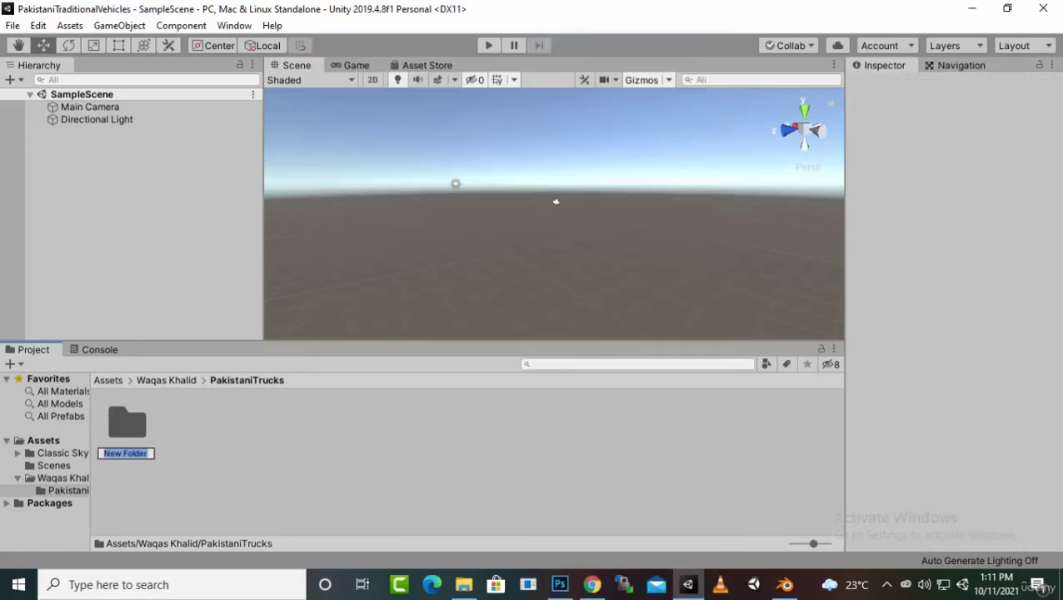
pyautogui.write('demoscene')
pyautogui.press('Return')
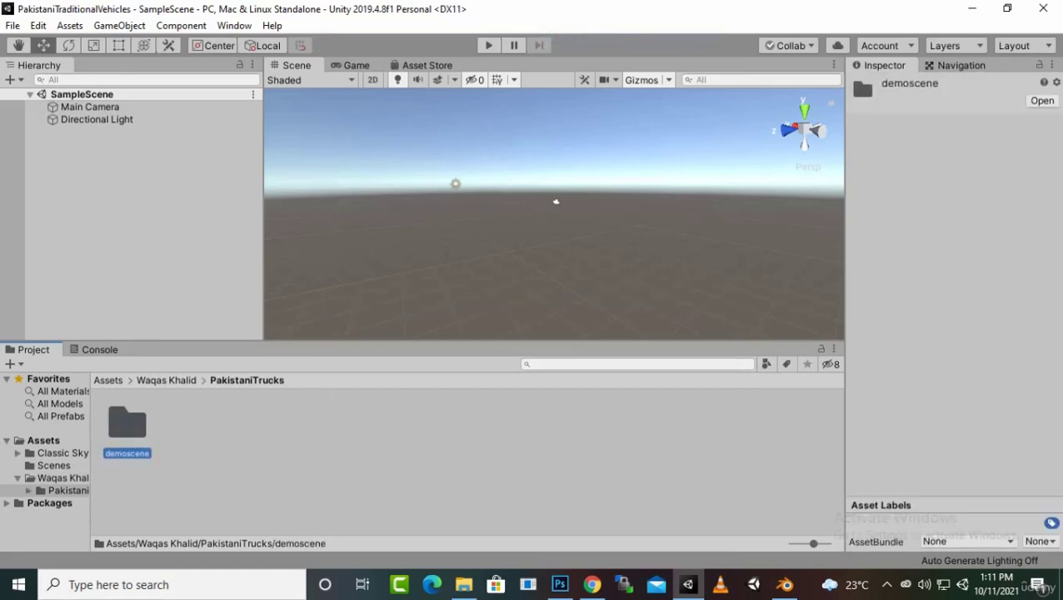
# Create a scene named demo in the demoscene folder and open it
pyautogui.press('Return')
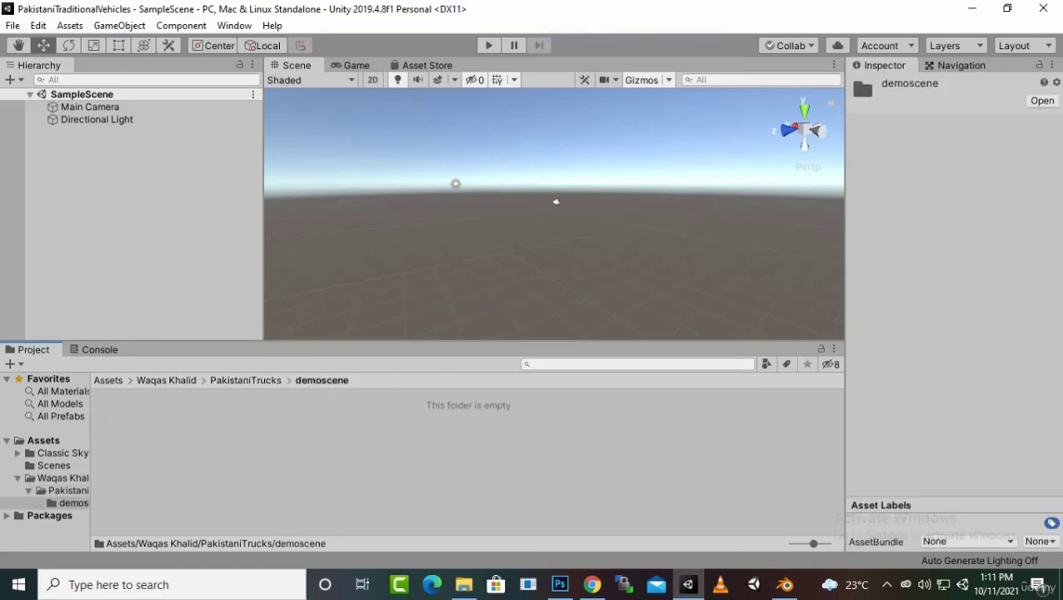
pyautogui.rightClick(358, 468)
pyautogui.moveTo(433, 82)
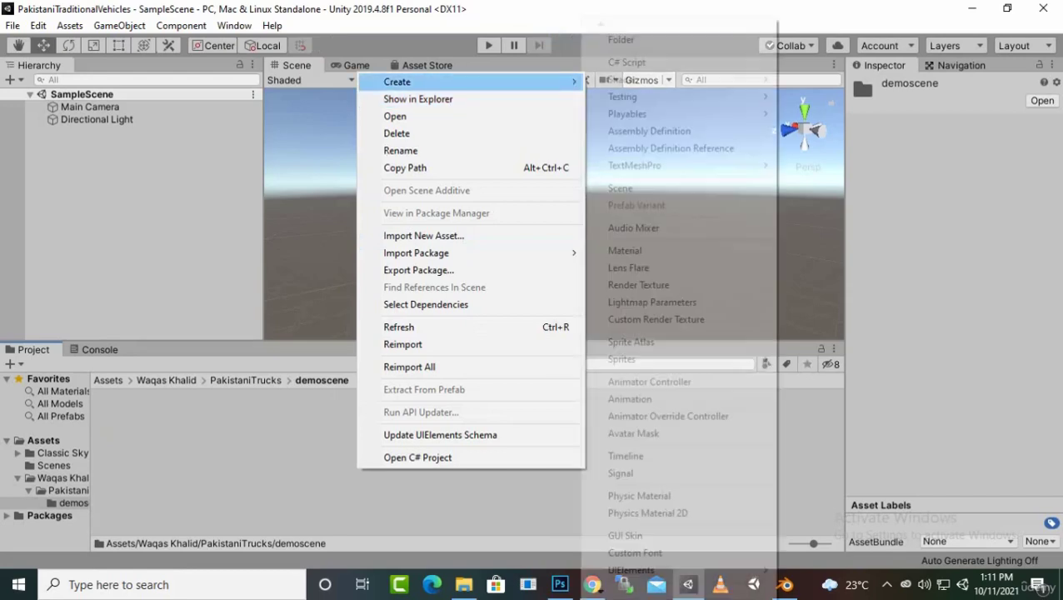
pyautogui.click(620, 188)
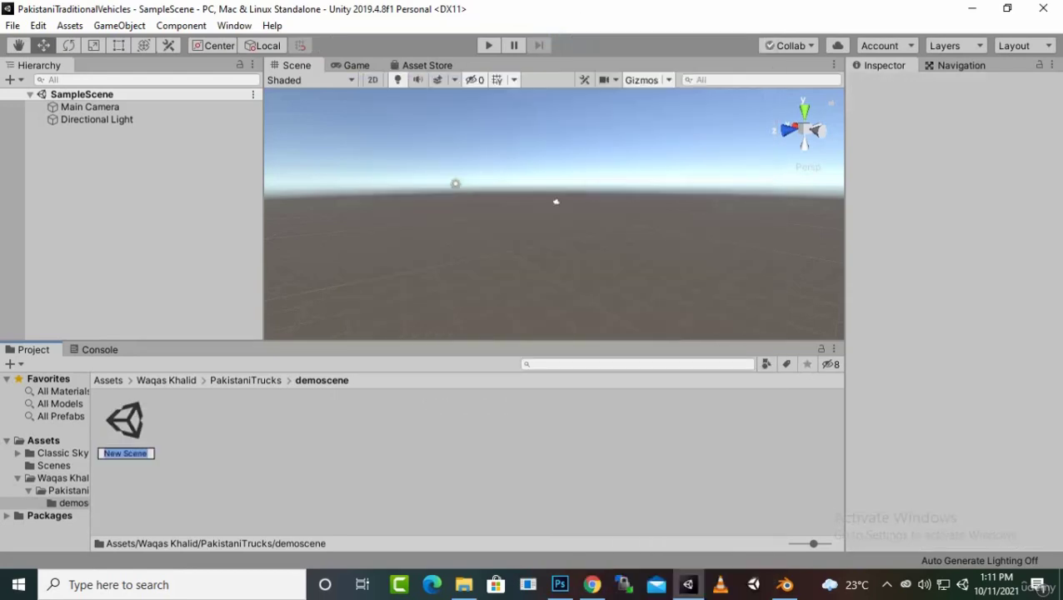
pyautogui.write('demo')
pyautogui.press('Return')
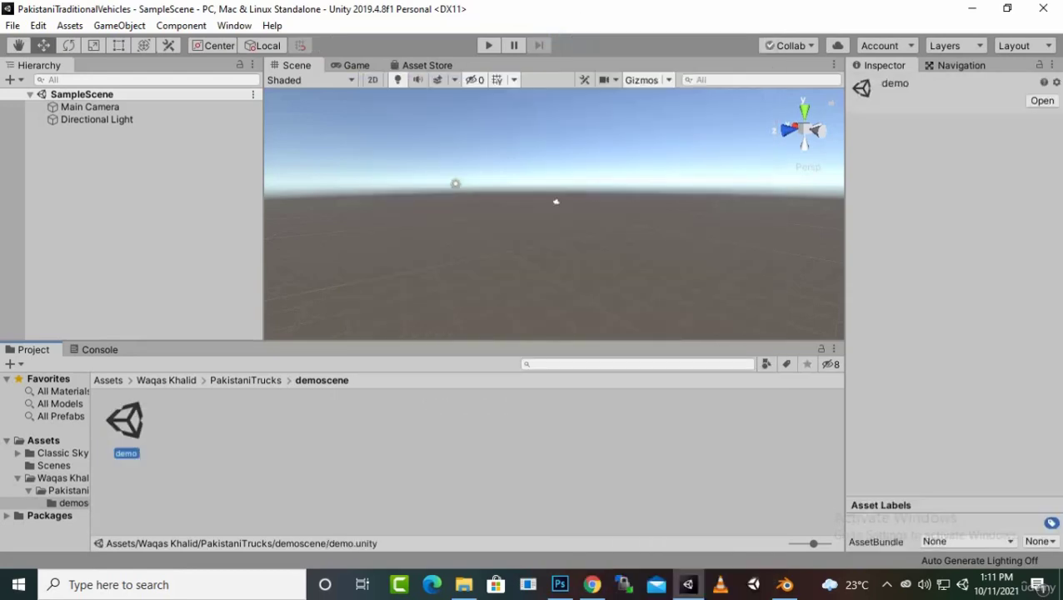
pyautogui.press('Return')
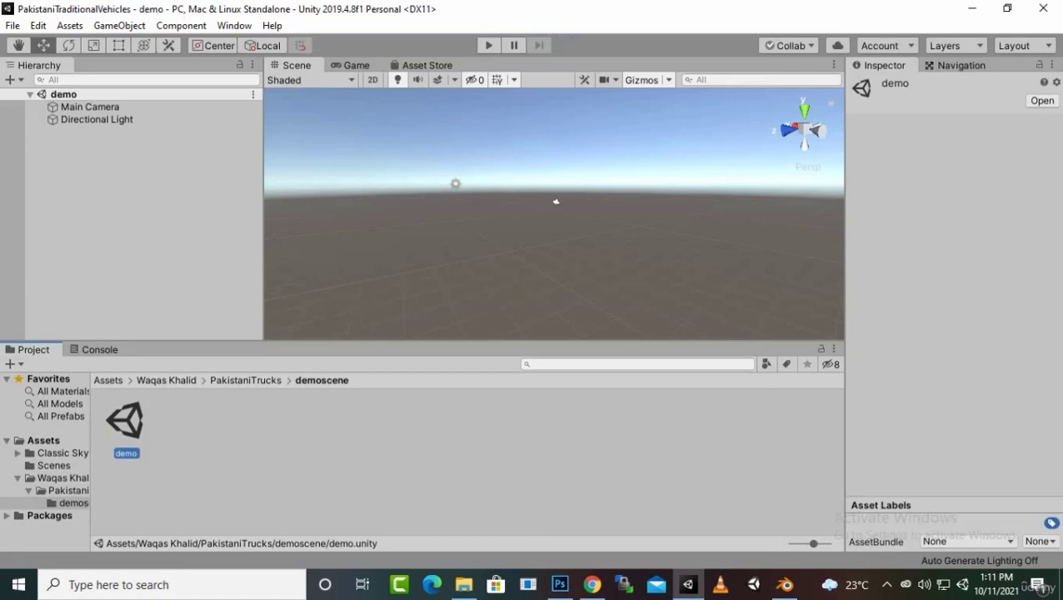
# Create a folder named Models inside the PakistaniTrucks folder and open it
pyautogui.click(245, 380)
pyautogui.rightClick(246, 412)
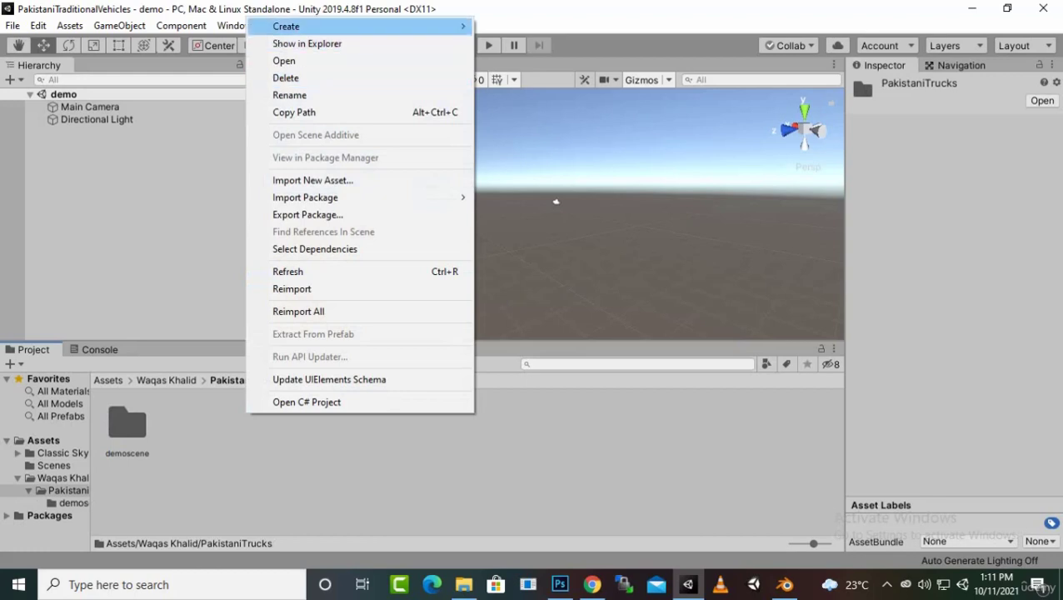
pyautogui.moveTo(333, 26)
pyautogui.click(508, 39)
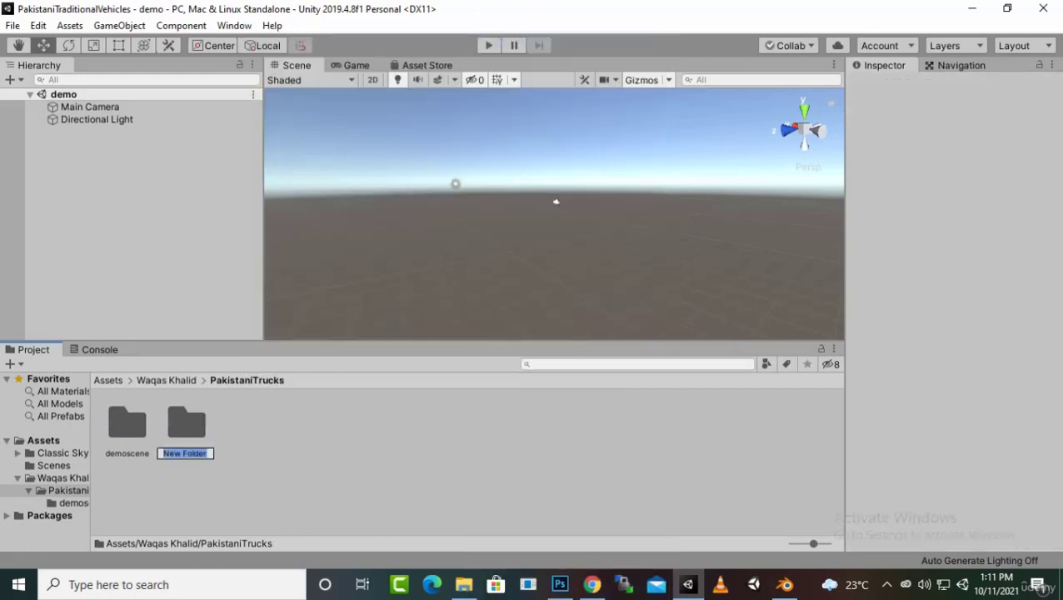
pyautogui.write('Models')
pyautogui.press('Return')
pyautogui.press('Return')
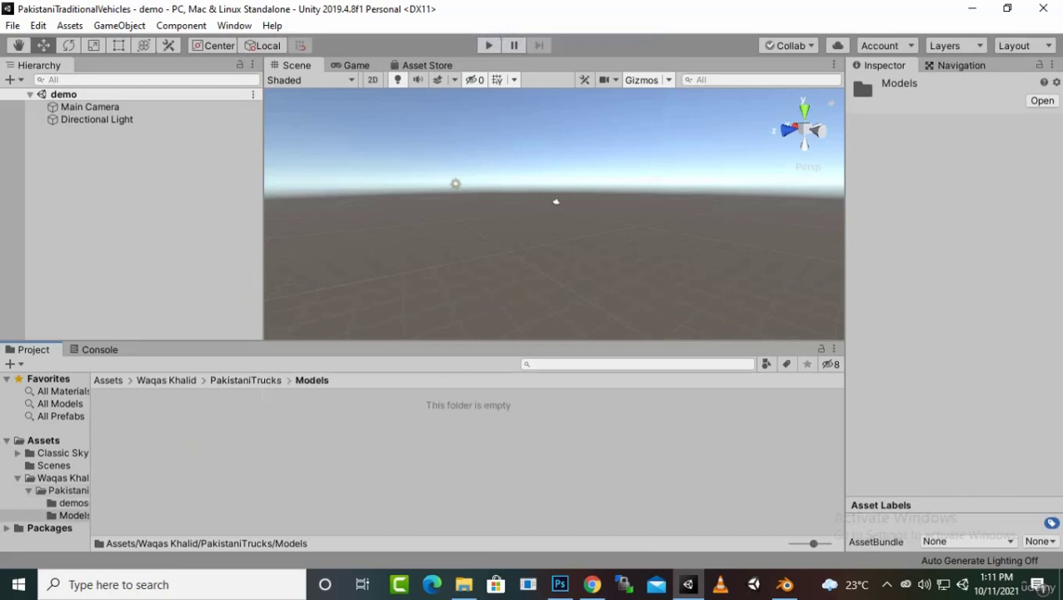
# Create a folder named PakistaniTruckModel01 inside the Models folder and open it
pyautogui.rightClick(333, 460)
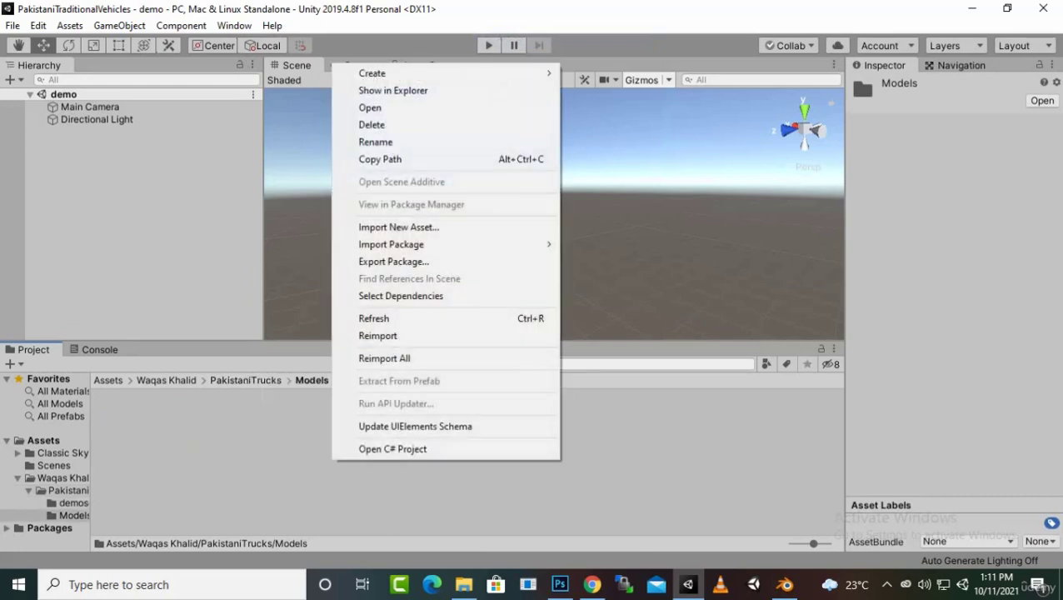
pyautogui.moveTo(416, 73)
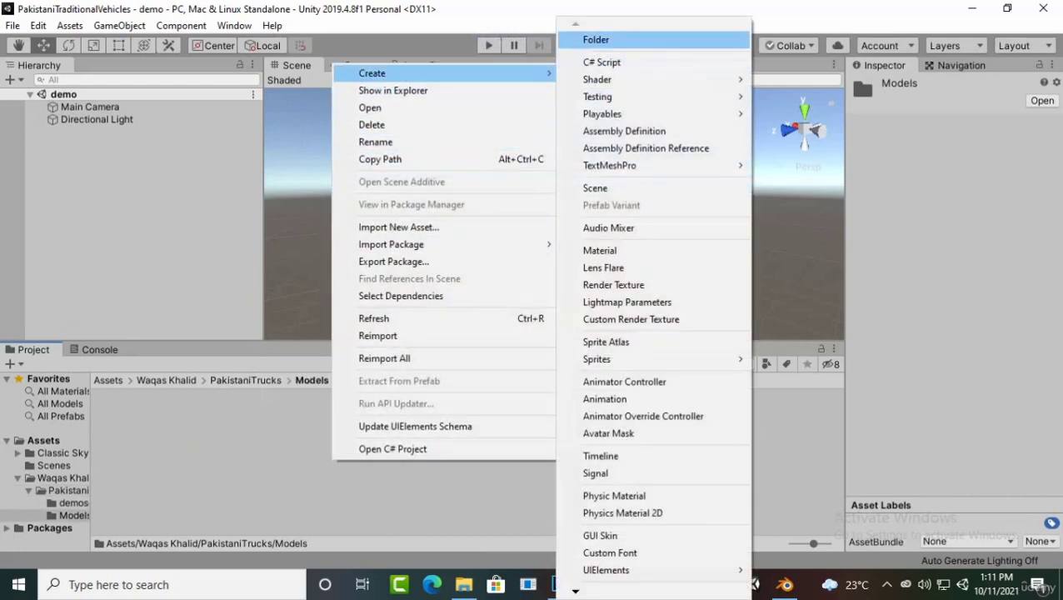
pyautogui.click(596, 39)
pyautogui.write('Pakistani')
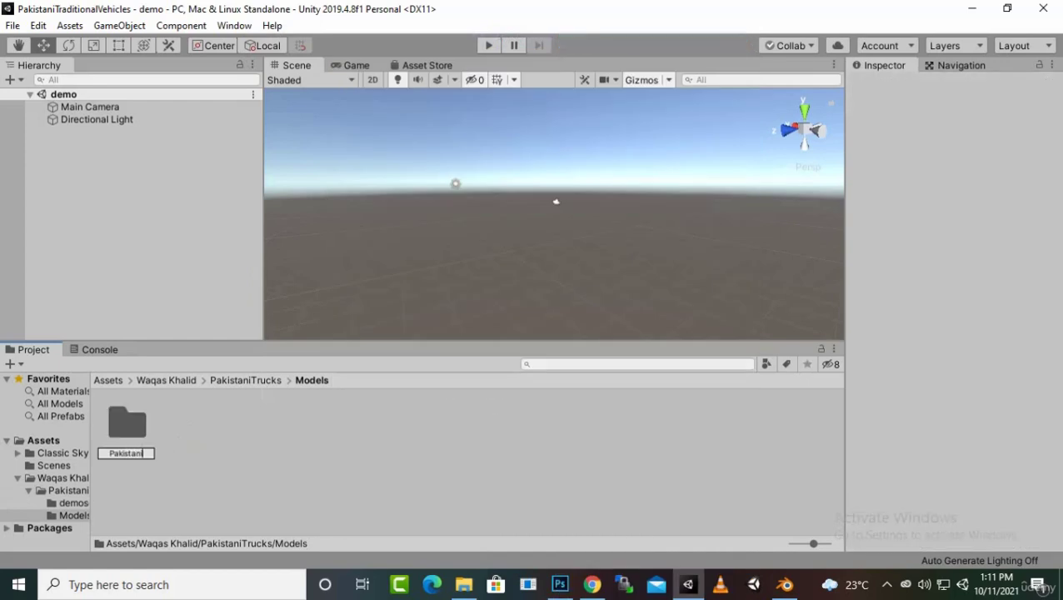
pyautogui.write('TruckModel01')
pyautogui.press('Return')
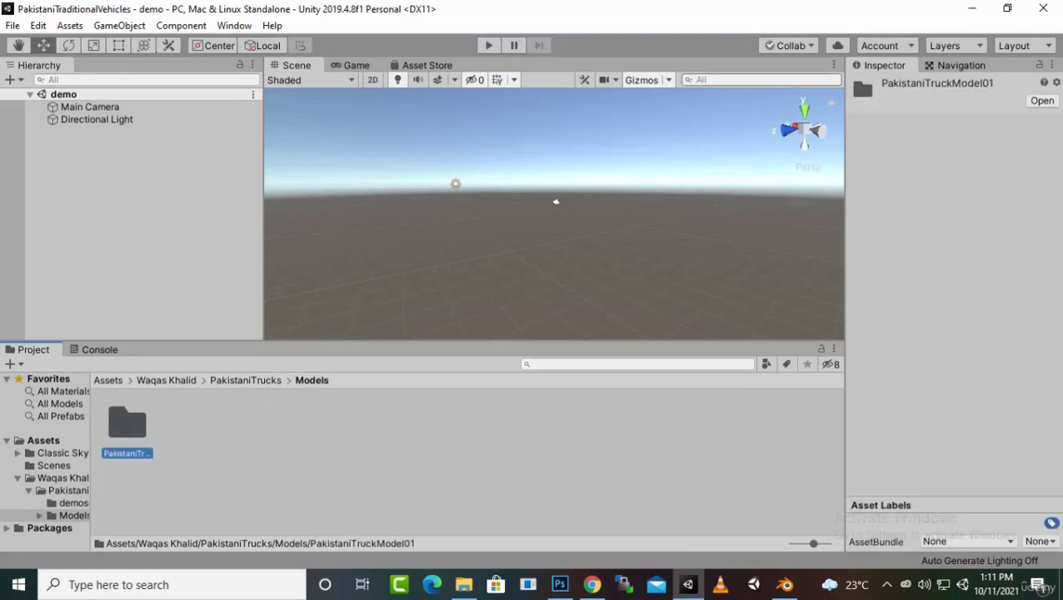
pyautogui.press('Return')
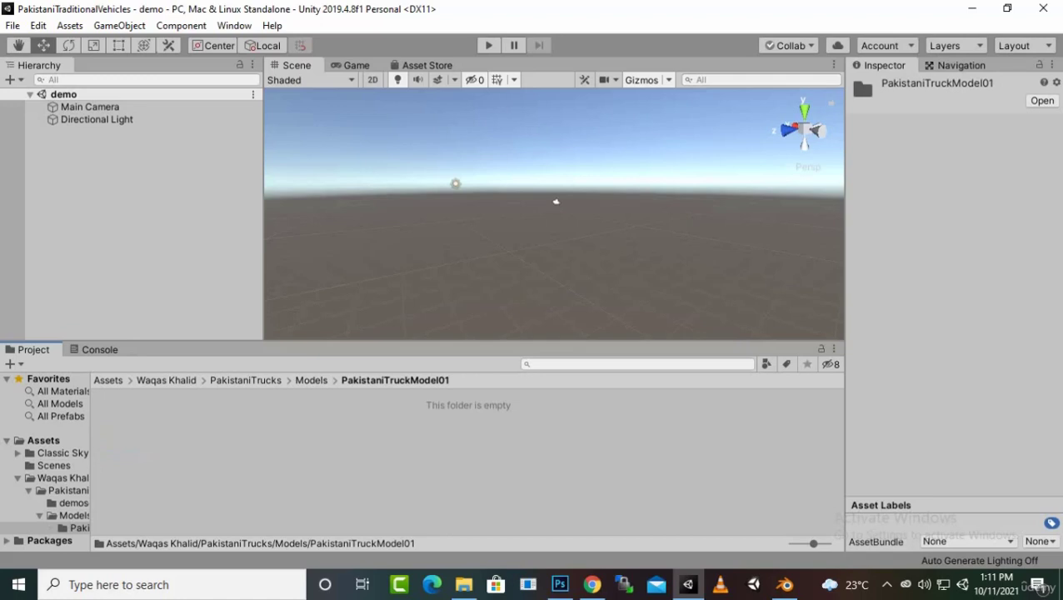
# Switch to File Explorer and import TruckModelIsuzu.fbx from the Truck1 folder into Unity's PakistaniTruckModel01 folder
pyautogui.click(464, 584)
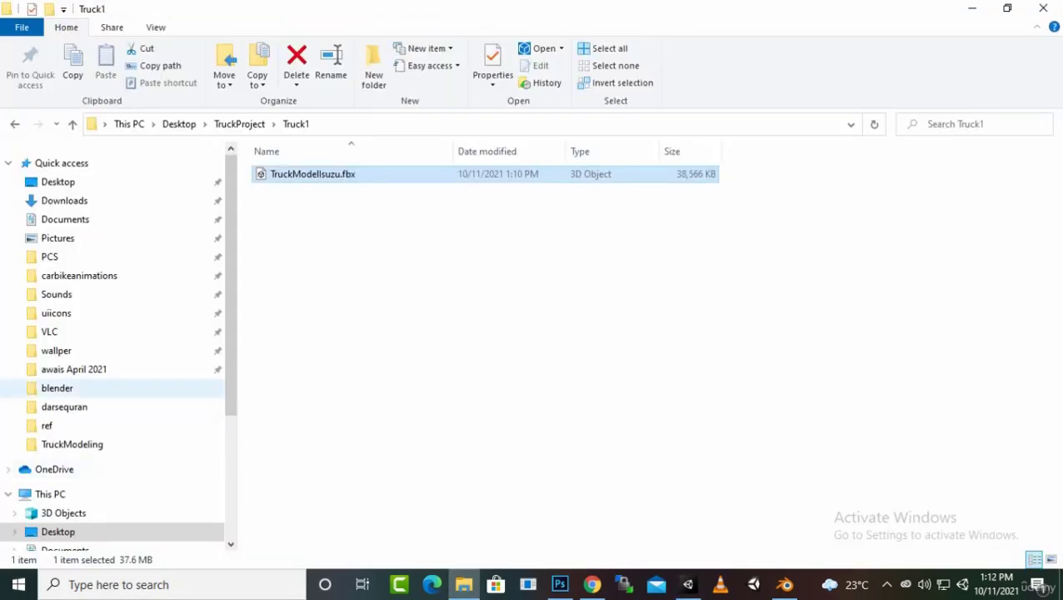
pyautogui.moveTo(312, 174); pyautogui.dragTo(688, 583)
pyautogui.moveTo(556, 201); pyautogui.dragTo(556, 201)
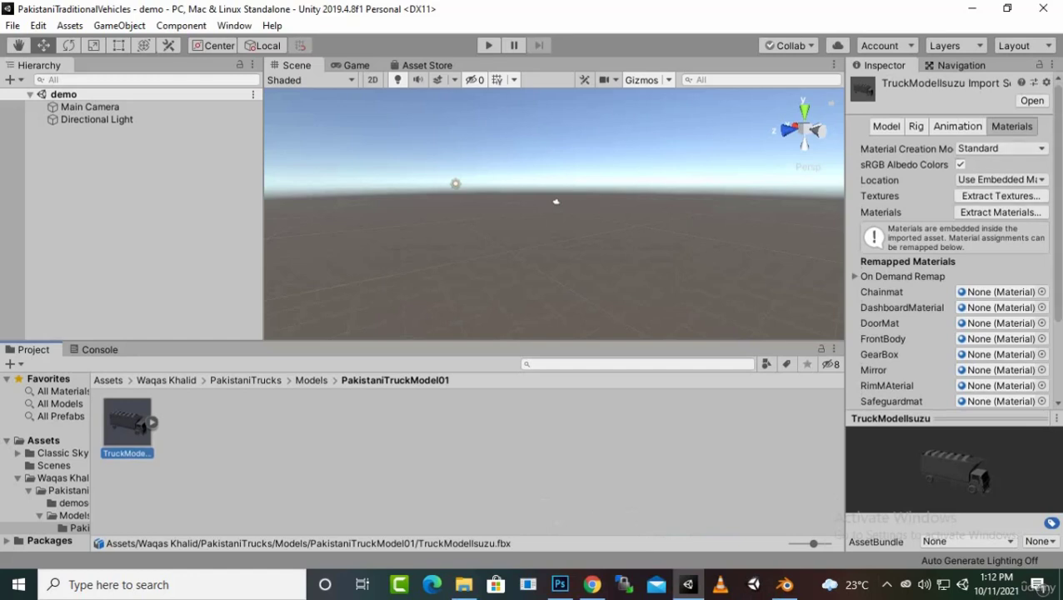
# Extract the truck model's embedded textures into a new folder named Textures inside PakistaniTruckModel01
pyautogui.click(1000, 195)
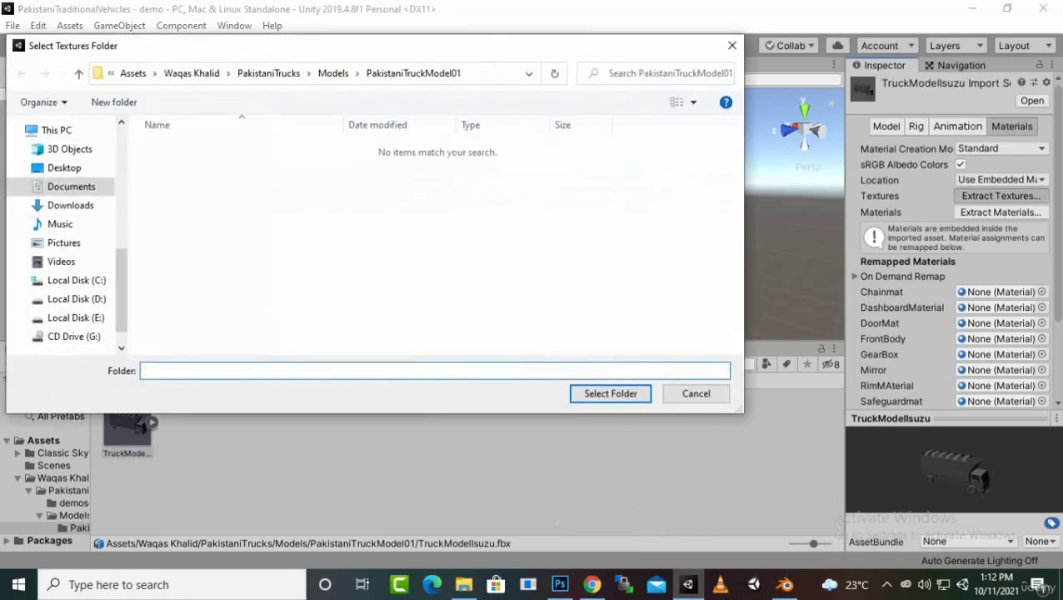
pyautogui.rightClick(413, 248)
pyautogui.moveTo(500, 448)
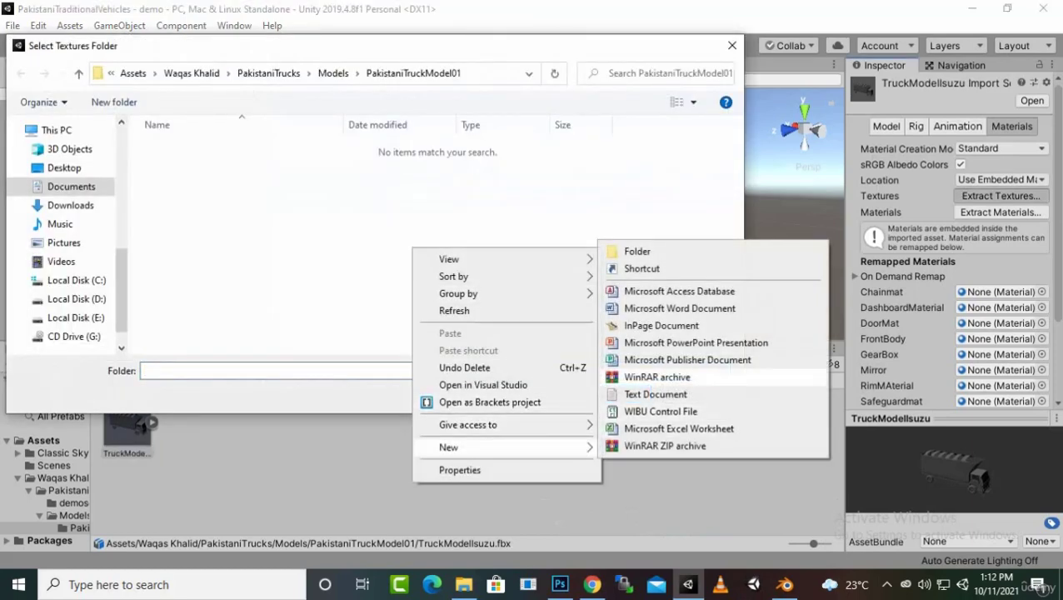
pyautogui.click(641, 250)
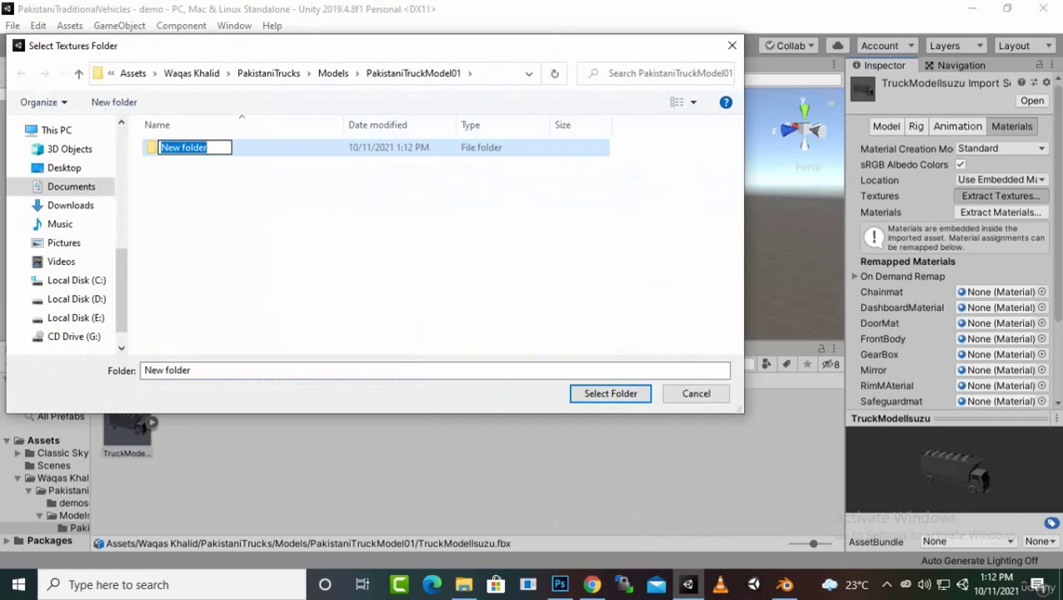
pyautogui.write('Texture')
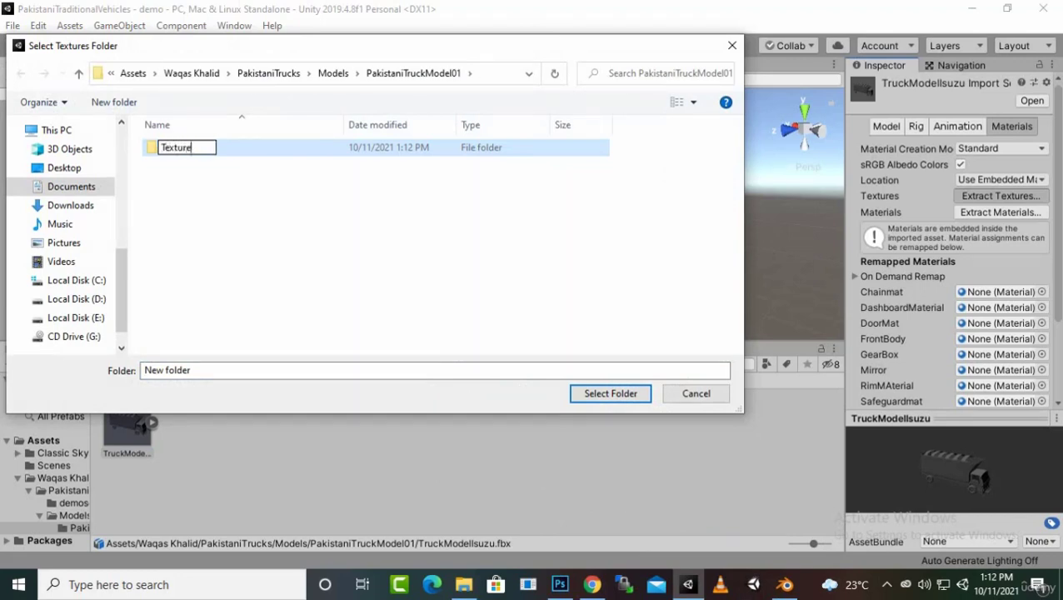
pyautogui.write('s')
pyautogui.press('Return')
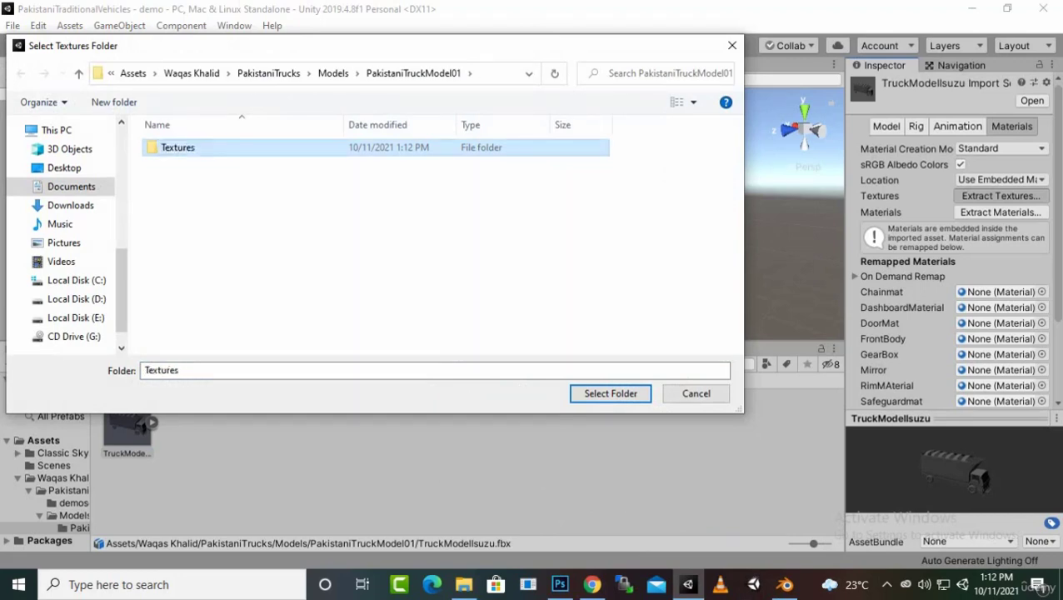
pyautogui.press('Return')
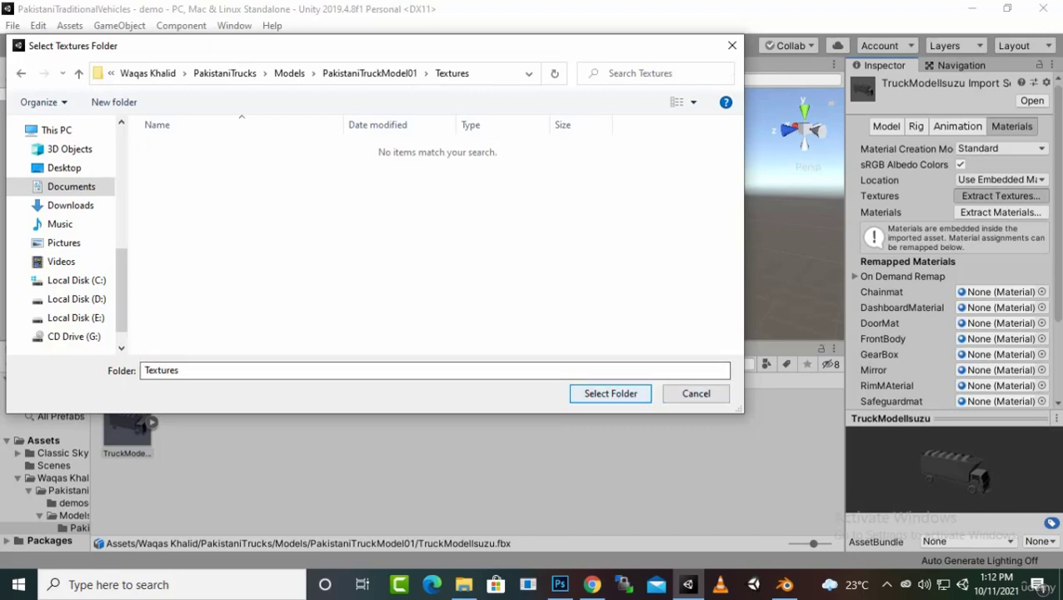
pyautogui.press('Return')
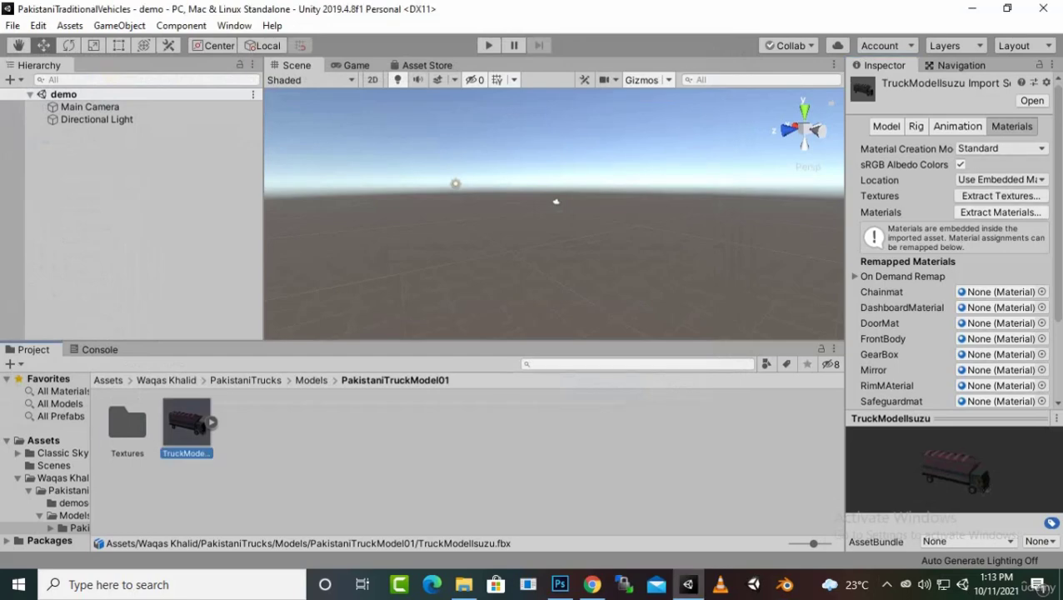
# Extract the truck model's embedded materials into a new folder named Materials inside PakistaniTruckModel01
pyautogui.click(1000, 211)
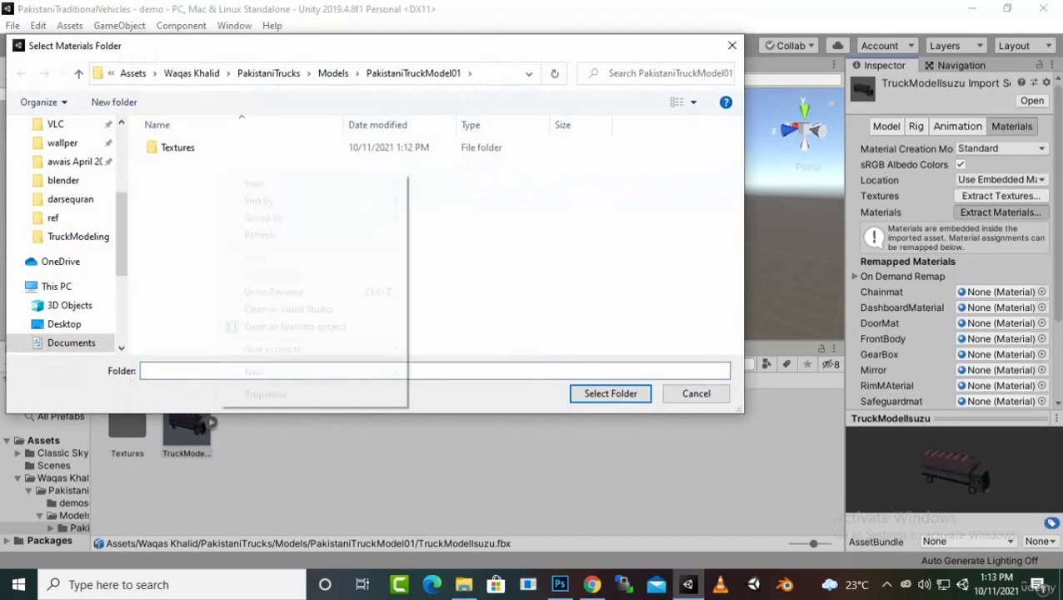
pyautogui.rightClick(218, 173)
pyautogui.moveTo(317, 371)
pyautogui.click(442, 372)
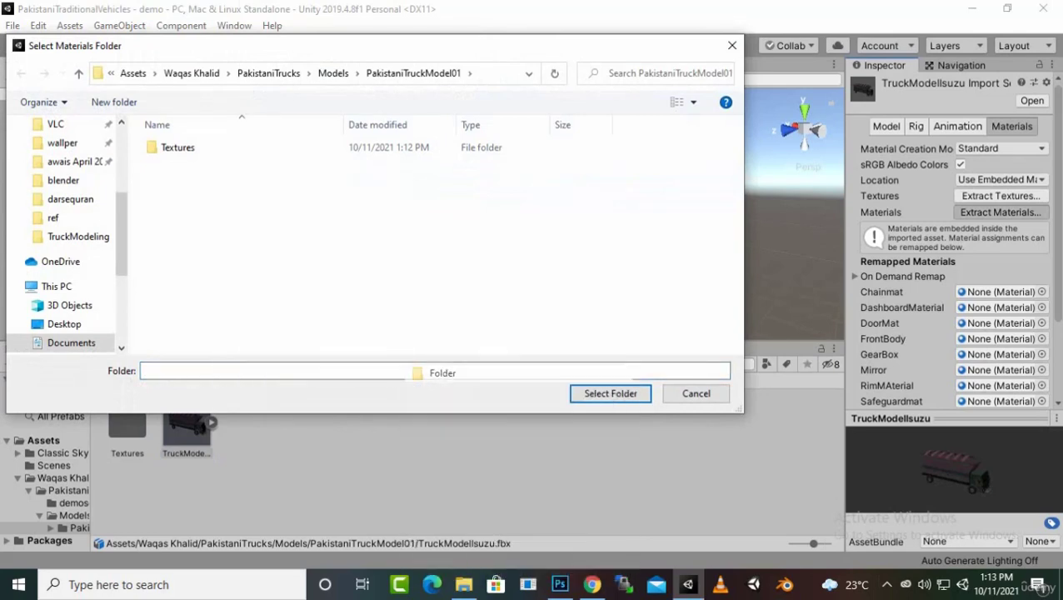
pyautogui.write('Materials')
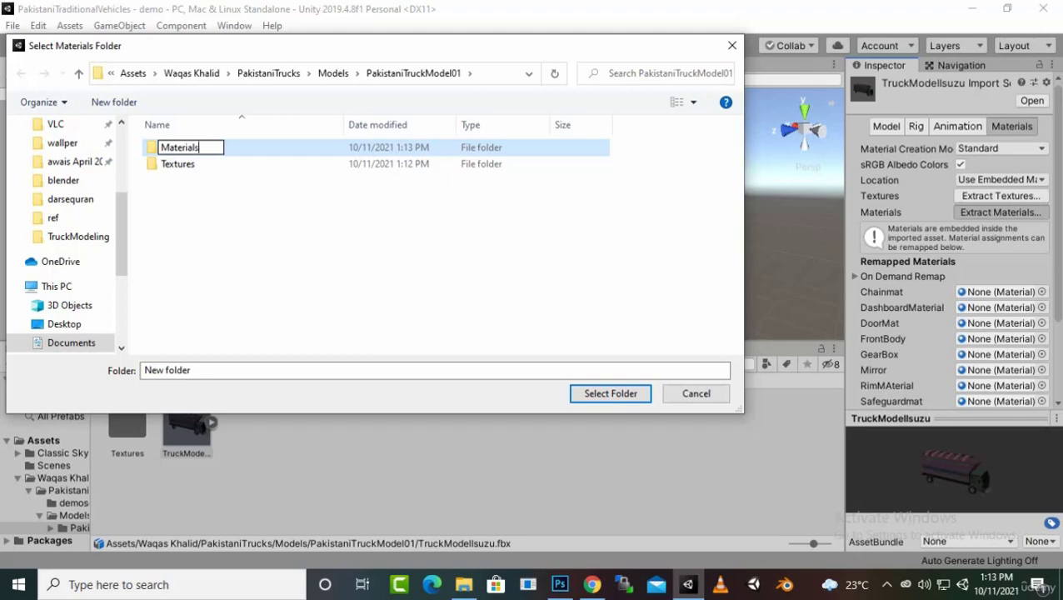
pyautogui.press('Return')
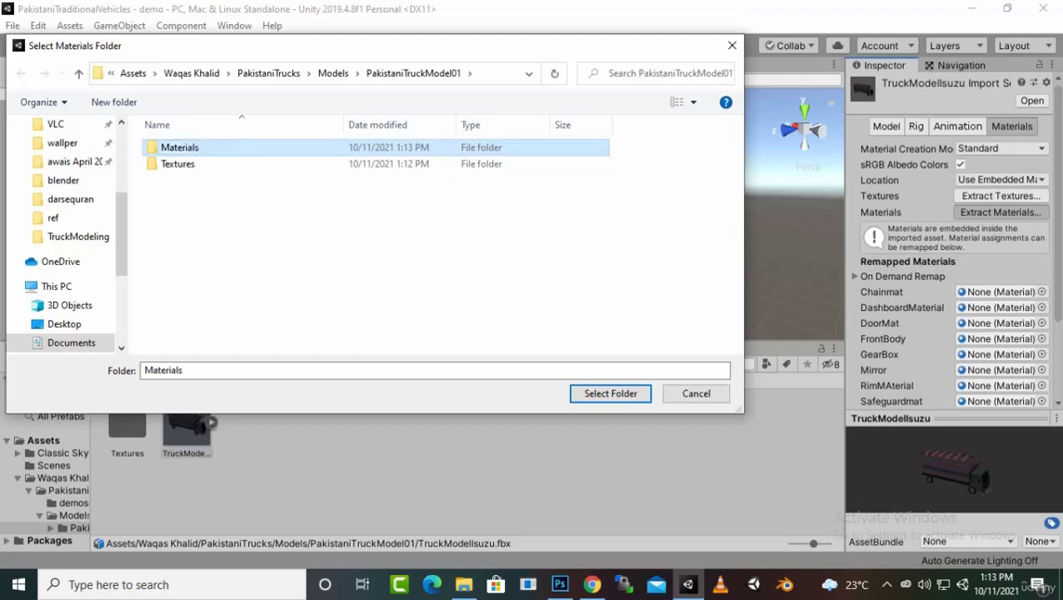
pyautogui.press('Return')
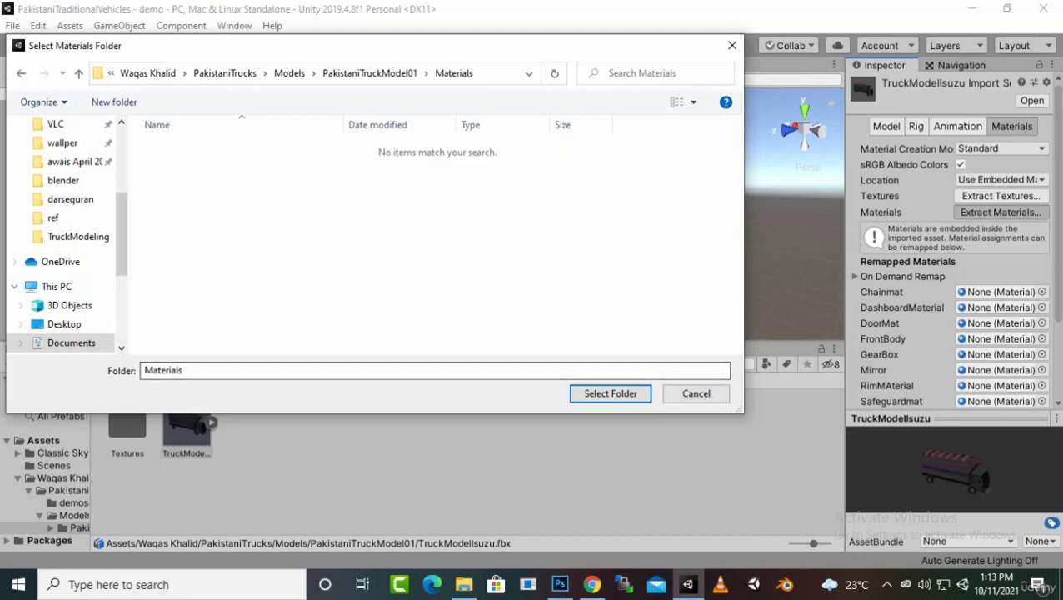
pyautogui.click(611, 393)
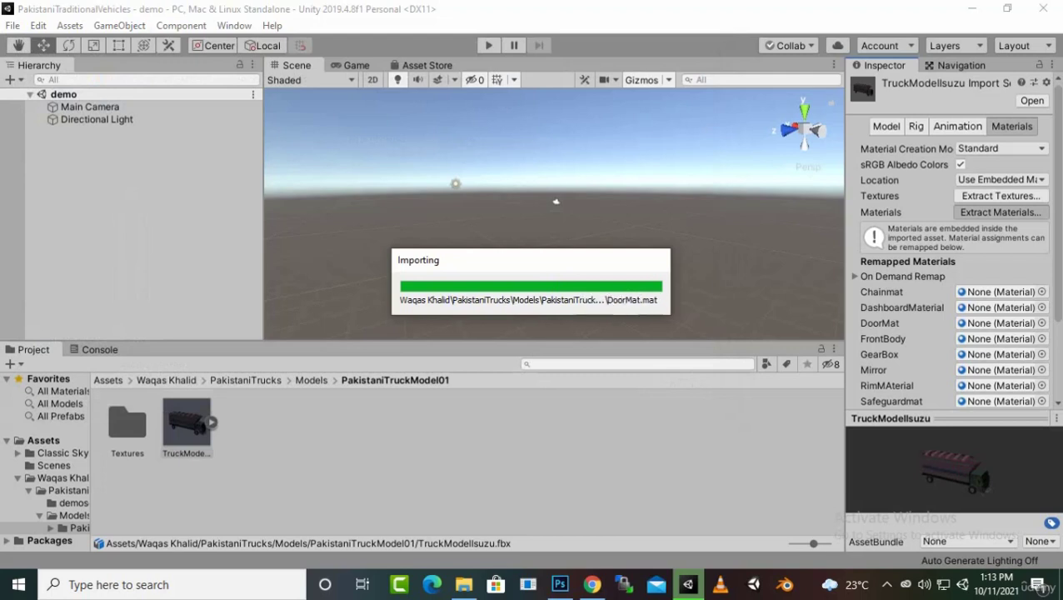
pyautogui.click(886, 584)
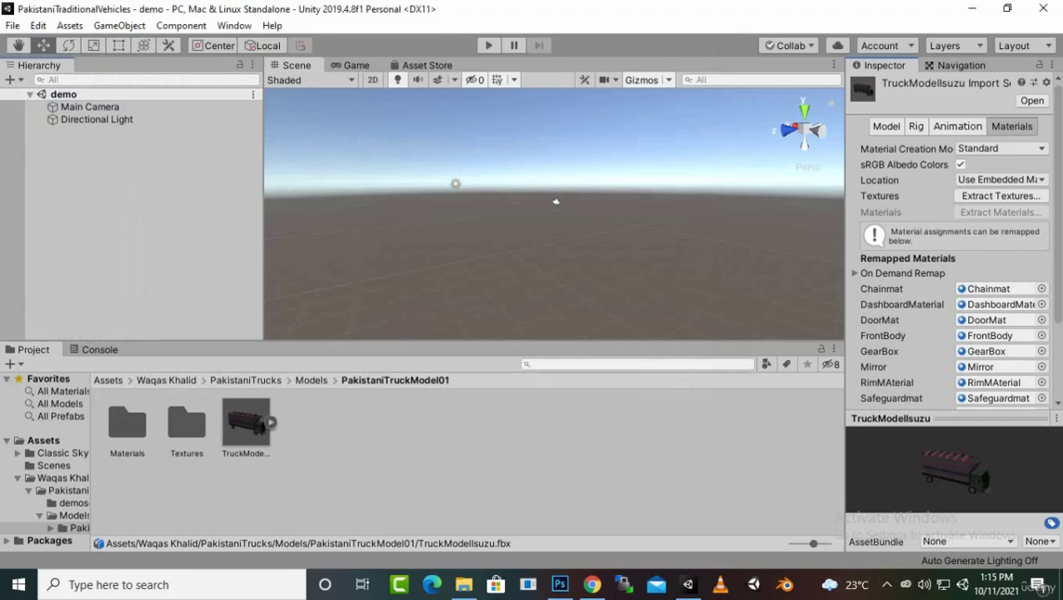
# Add a Plane 3D object to the demo scene
pyautogui.rightClick(150, 161)
pyautogui.moveTo(217, 324)
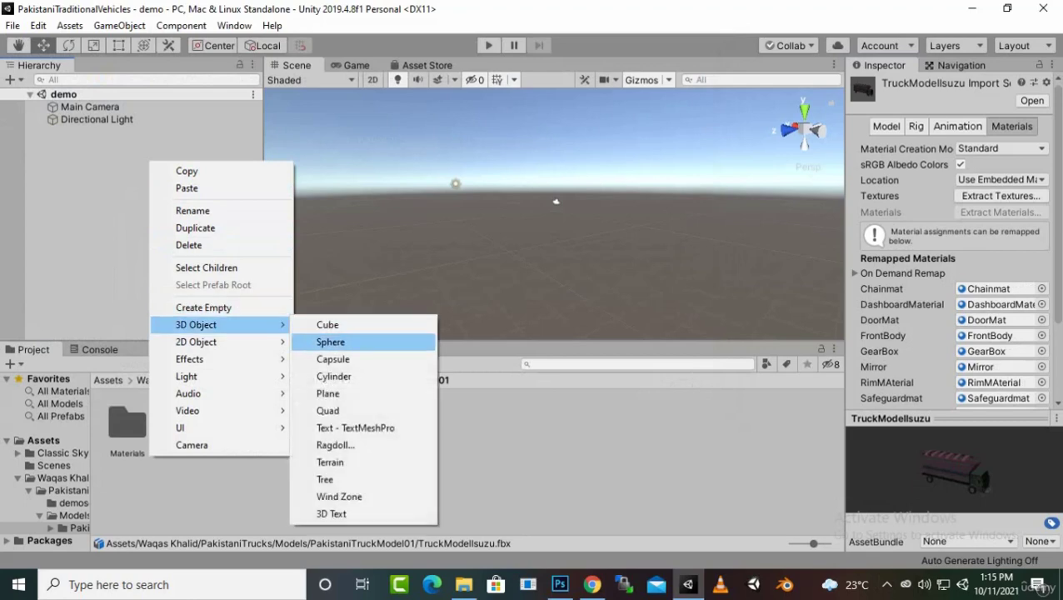
pyautogui.click(333, 393)
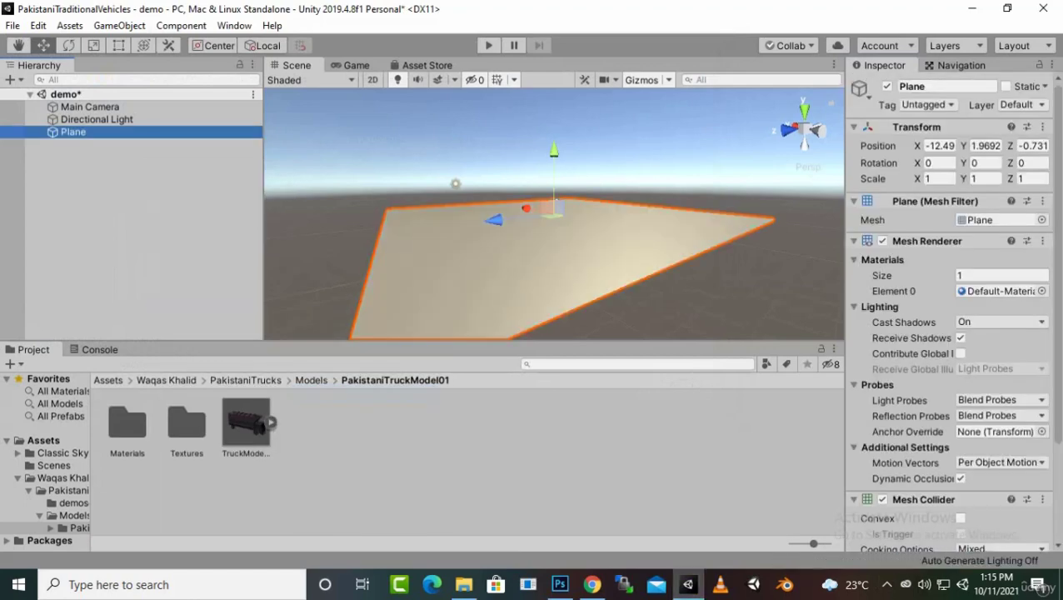
pyautogui.scroll(-3, 554, 213)
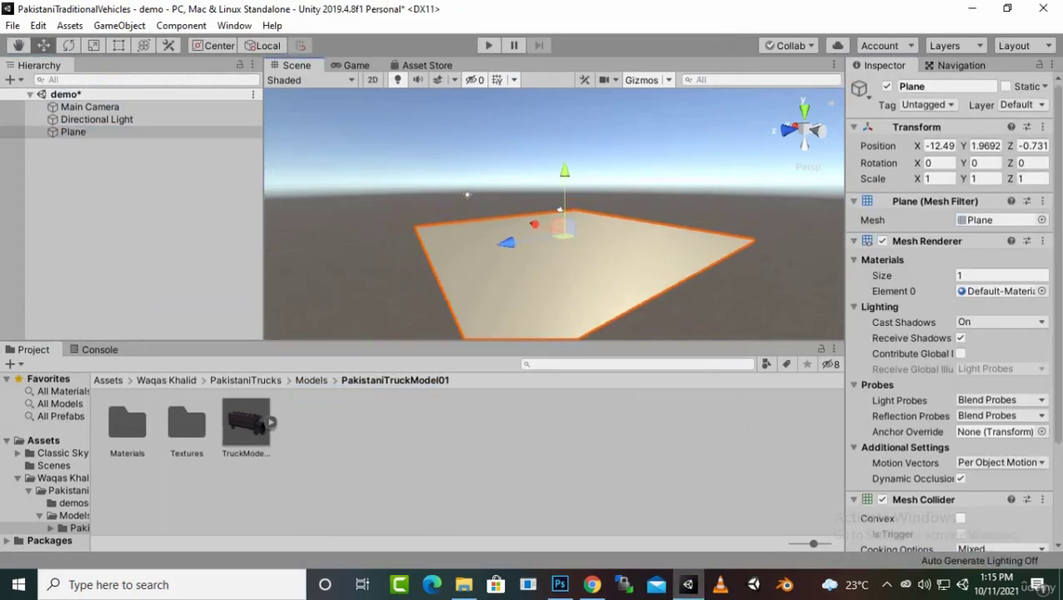
pyautogui.moveTo(563, 235); pyautogui.dragTo(594, 244, button='middle')
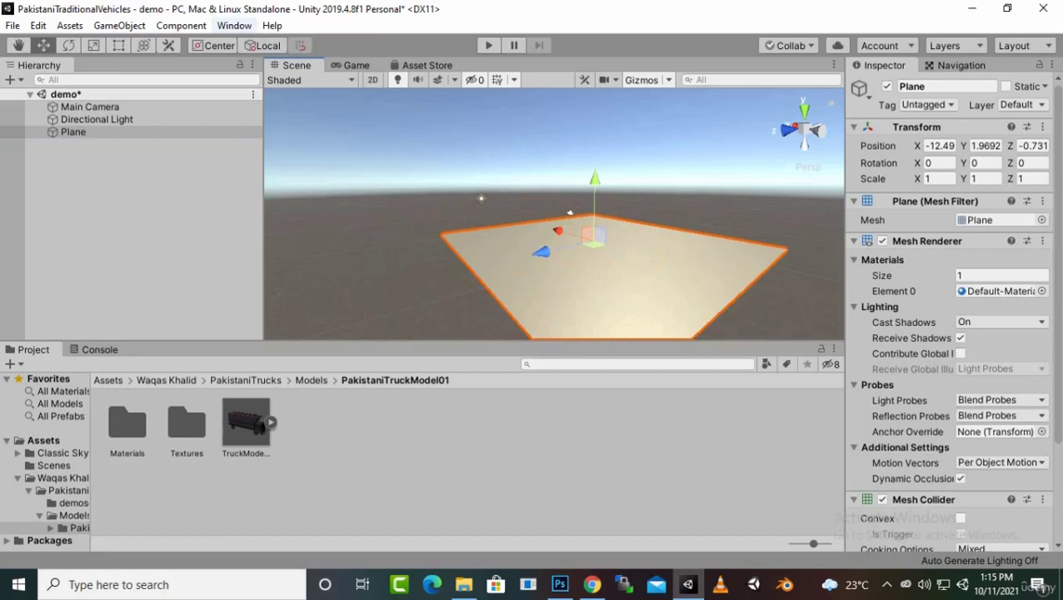
# Open the Lighting Settings for the demo scene
pyautogui.click(234, 25)
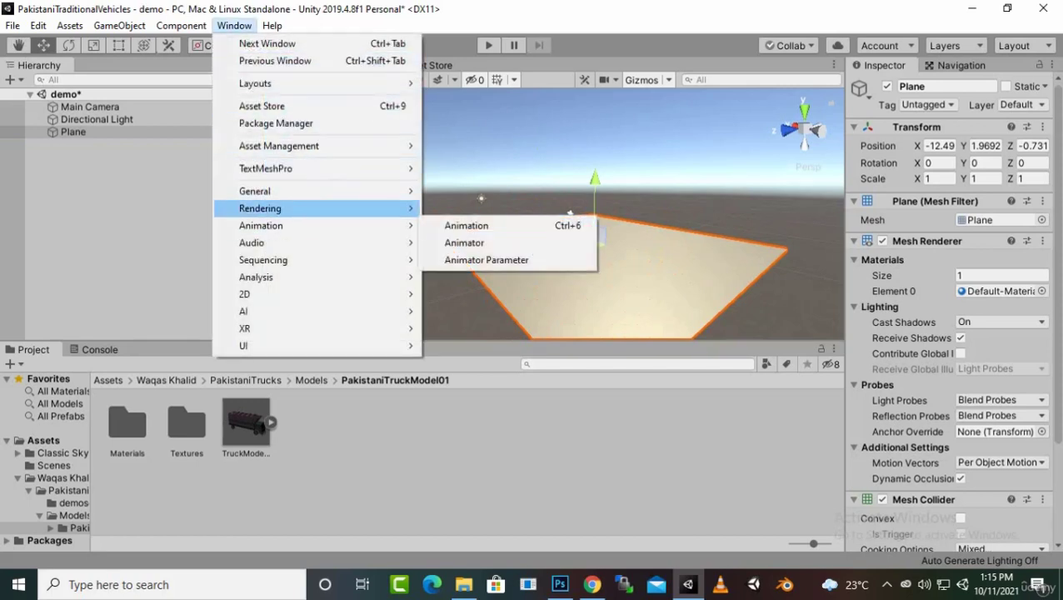
pyautogui.moveTo(333, 209)
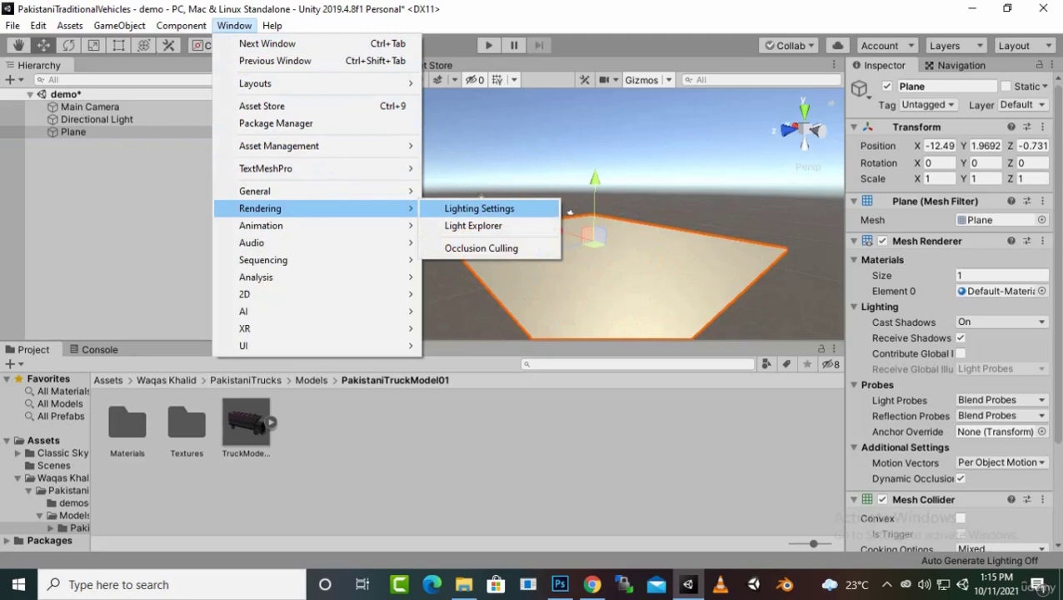
pyautogui.click(479, 208)
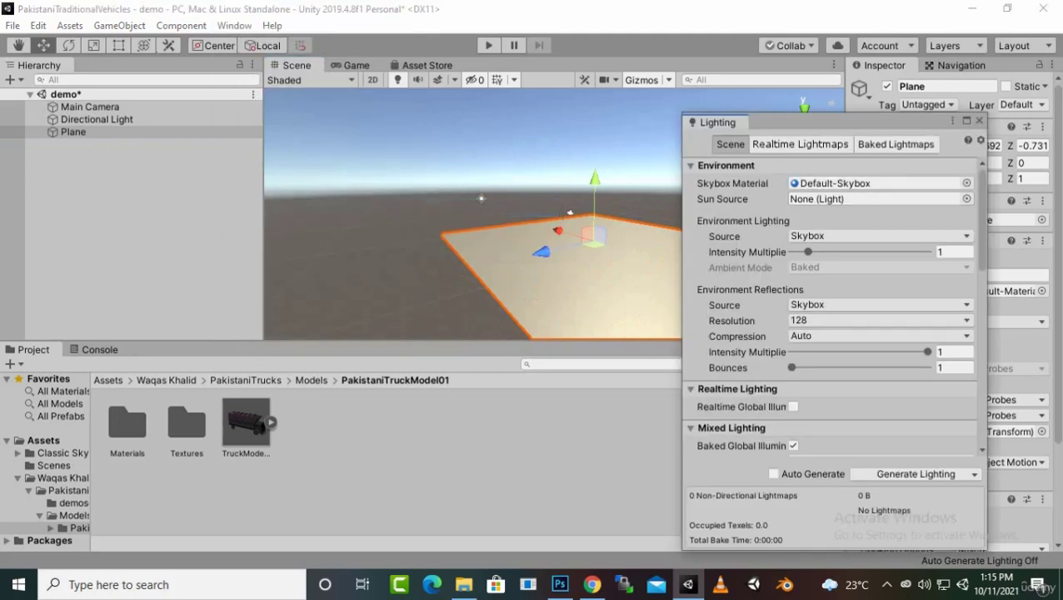
# Open the Classic Skybox folder in the project assets and look through its sky materials and the 01 subfolder
pyautogui.click(107, 379)
pyautogui.doubleClick(127, 425)
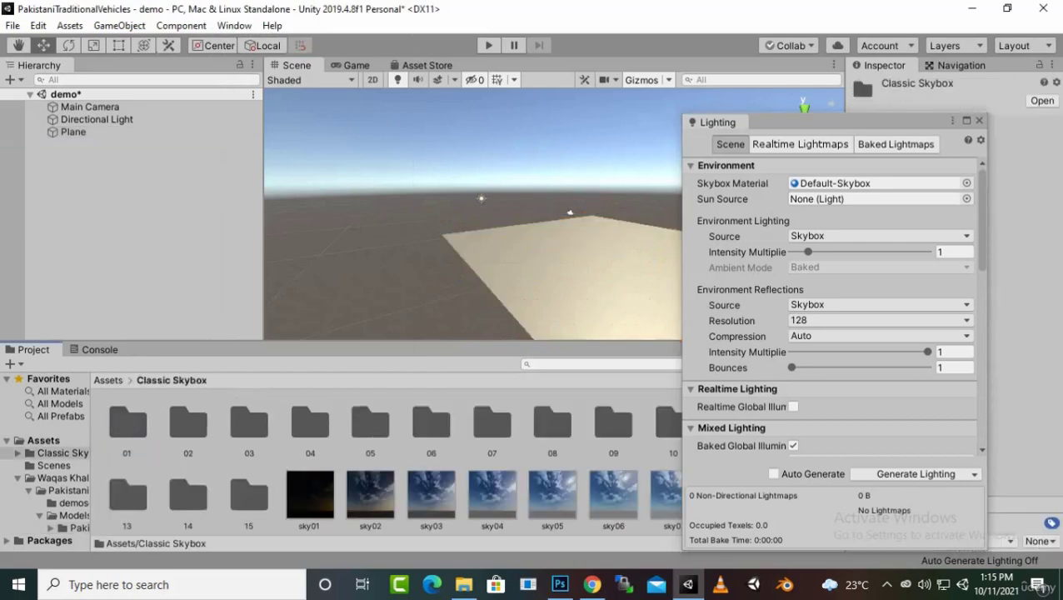
pyautogui.scroll(-2, 384, 467)
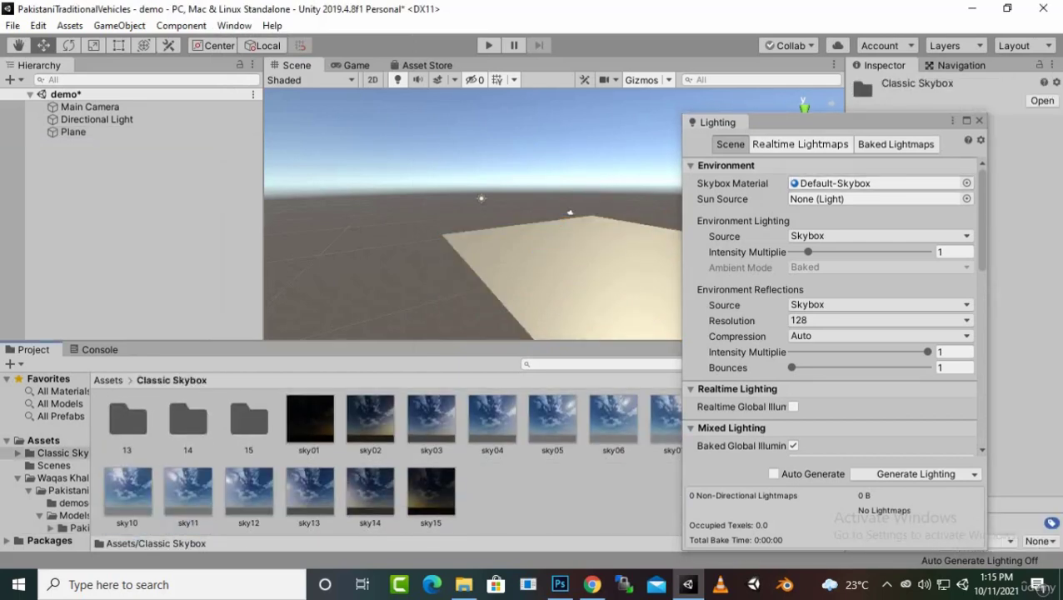
pyautogui.moveTo(820, 122); pyautogui.dragTo(886, 120)
pyautogui.scroll(2, 533, 454)
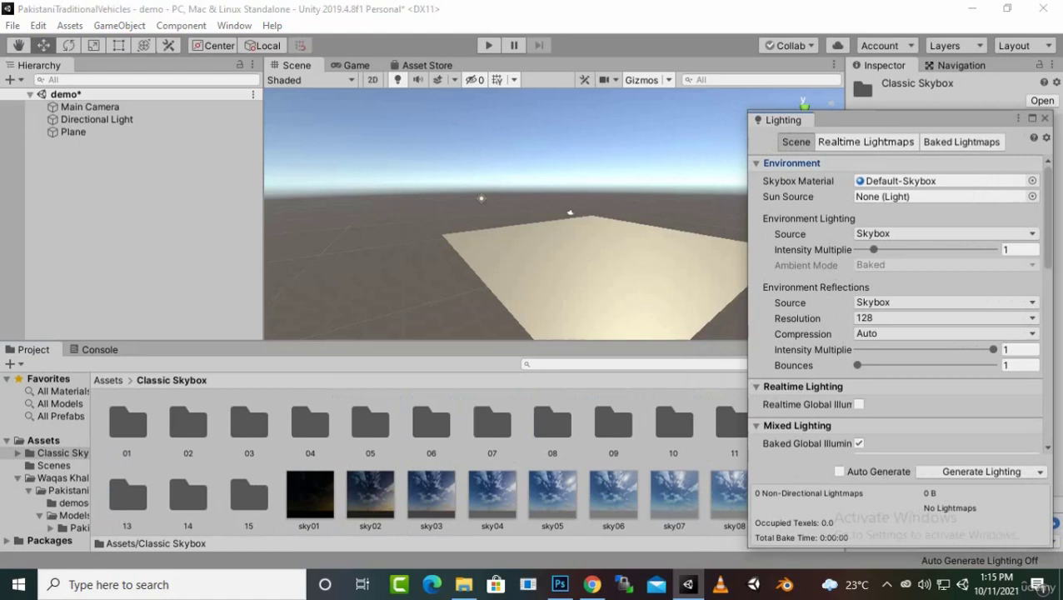
pyautogui.doubleClick(128, 423)
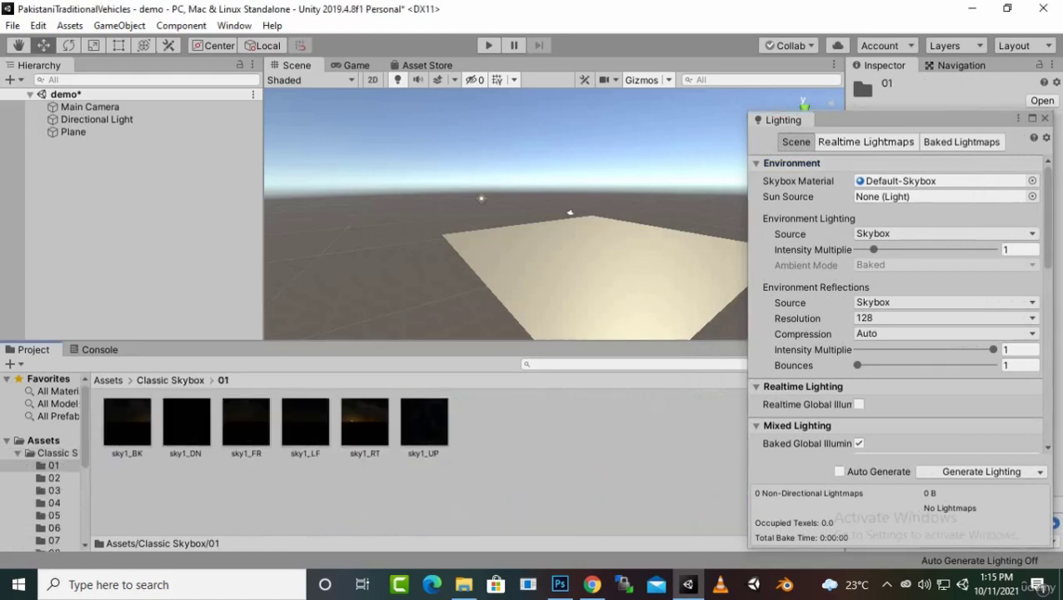
pyautogui.click(171, 380)
# Try sky01 and sky05 as the demo scene's skybox material
pyautogui.scroll(-1, 425, 460)
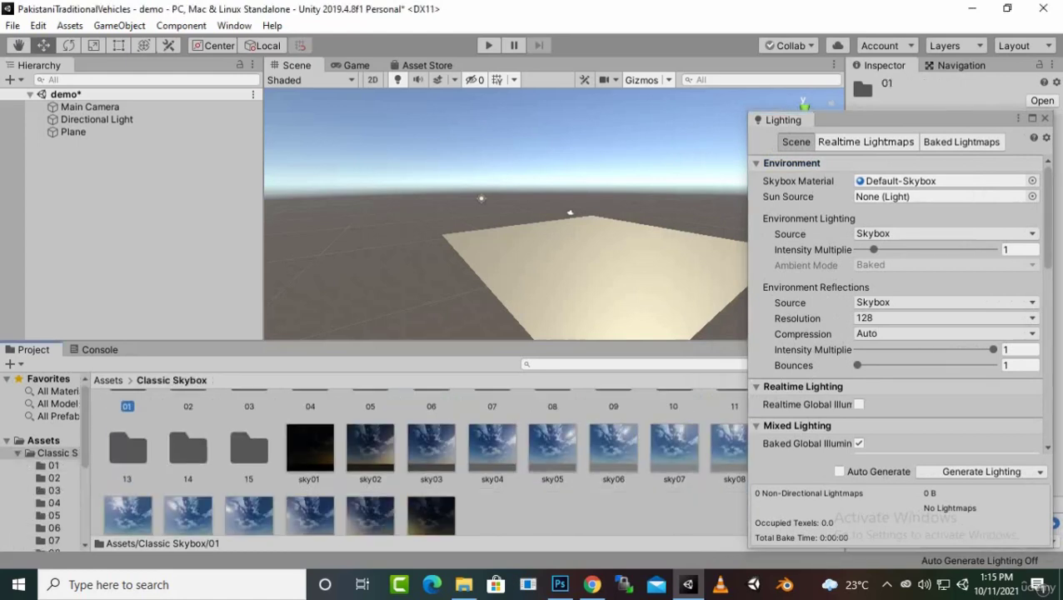
pyautogui.click(883, 120)
pyautogui.moveTo(309, 450); pyautogui.dragTo(942, 181)
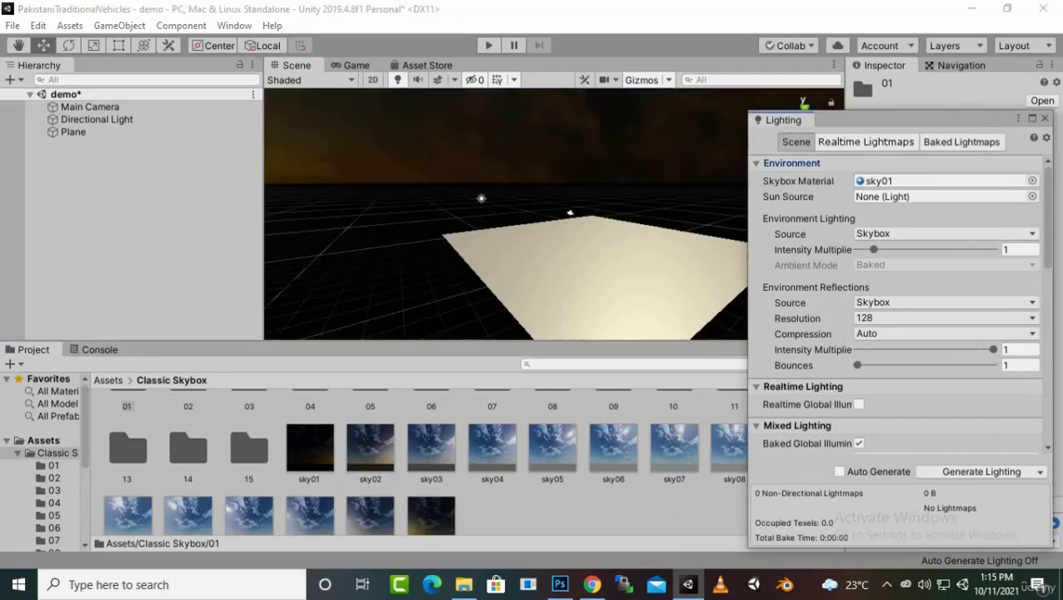
pyautogui.moveTo(552, 450); pyautogui.dragTo(942, 181)
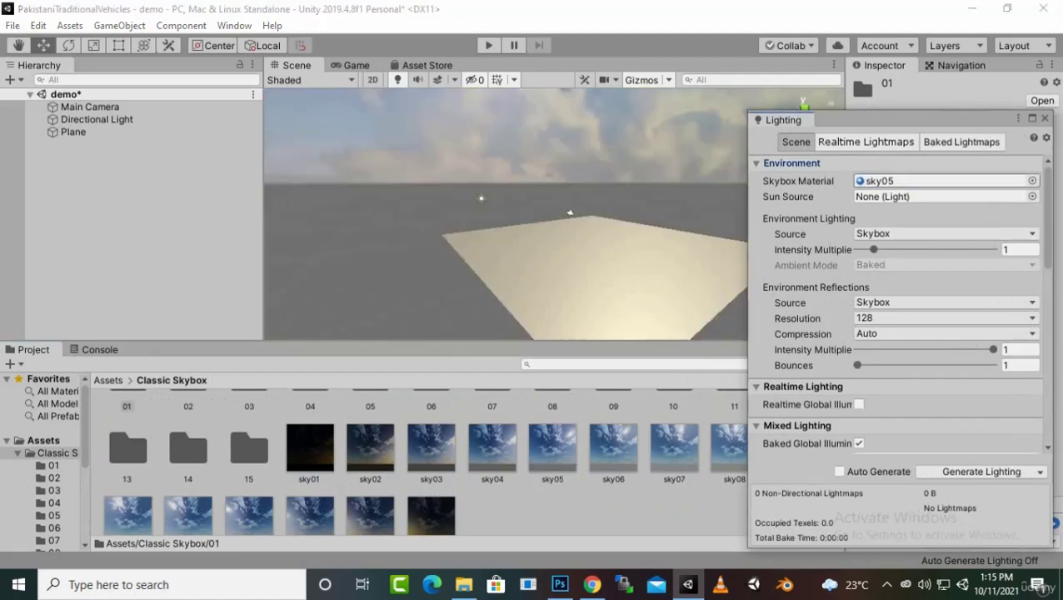
# Try sky08 as the skybox material and settle on sky09 for the demo scene
pyautogui.scroll(-1, 425, 463)
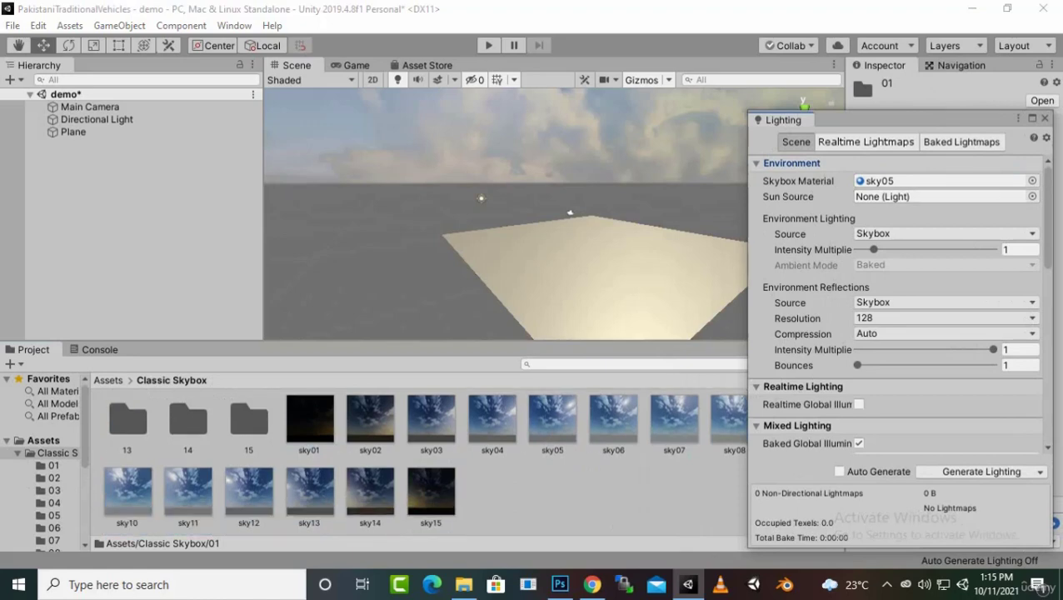
pyautogui.moveTo(783, 120); pyautogui.dragTo(319, 95)
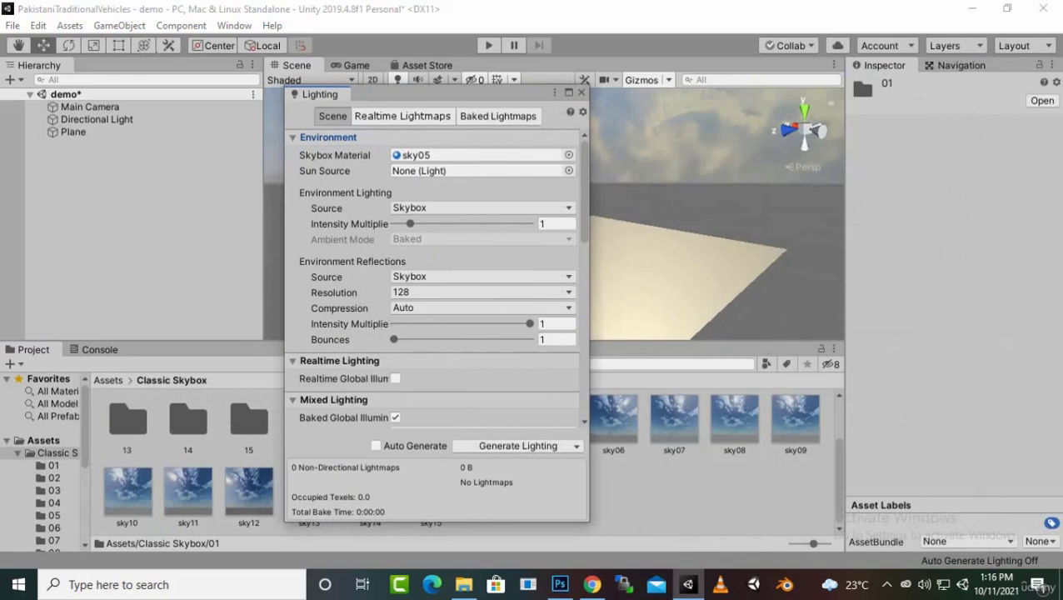
pyautogui.moveTo(734, 429); pyautogui.dragTo(478, 155)
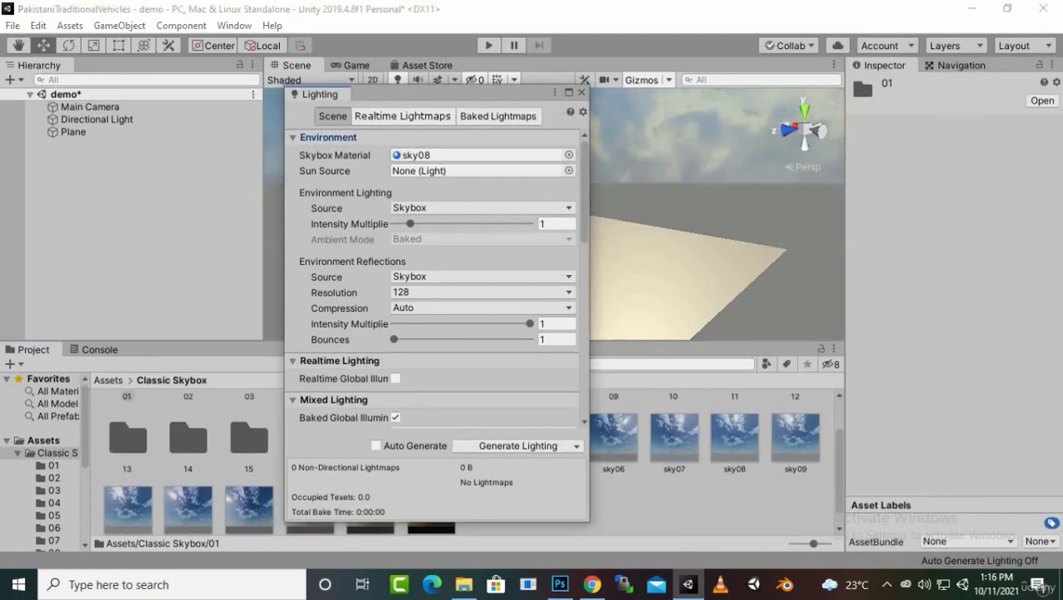
pyautogui.moveTo(795, 433); pyautogui.dragTo(479, 155)
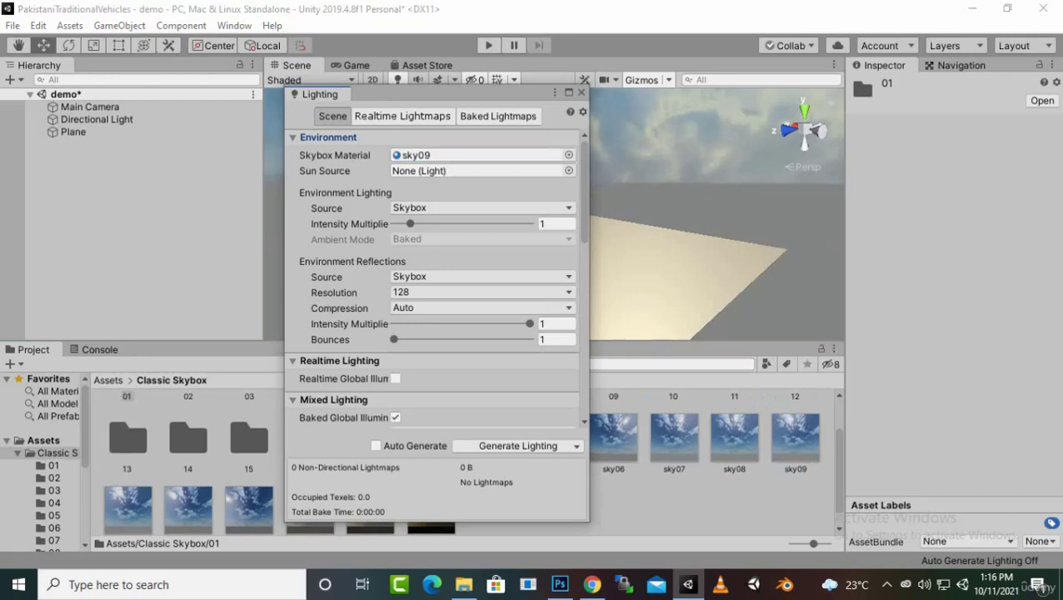
# Set the environment lighting source to Color with a light grey ambient color of RGB 217, 217, 217
pyautogui.click(481, 208)
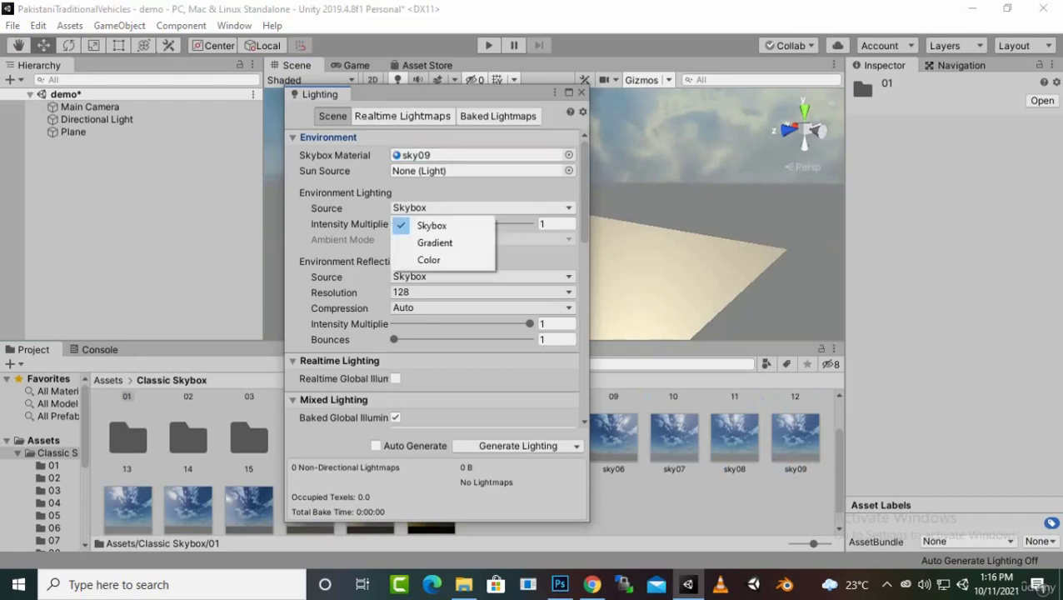
pyautogui.click(421, 258)
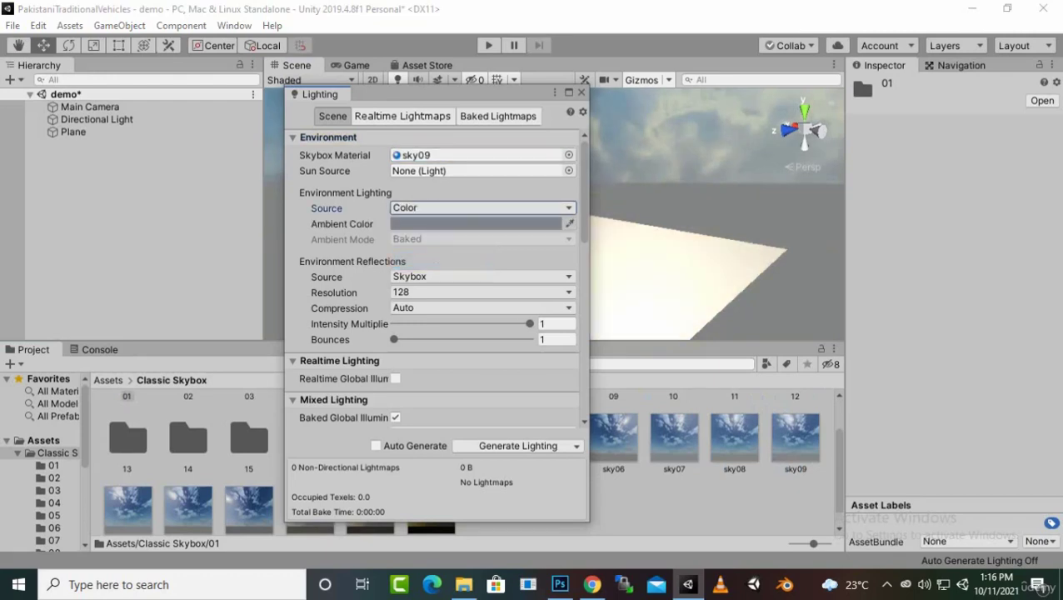
pyautogui.moveTo(417, 95); pyautogui.dragTo(917, 161)
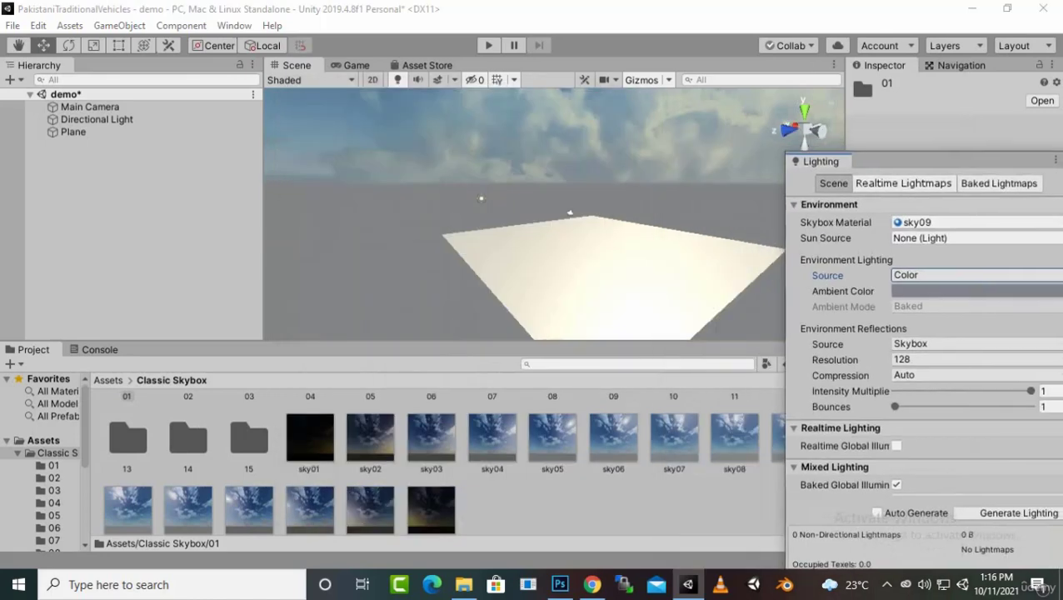
pyautogui.click(974, 291)
pyautogui.moveTo(909, 271); pyautogui.dragTo(891, 220)
pyautogui.click(867, 218)
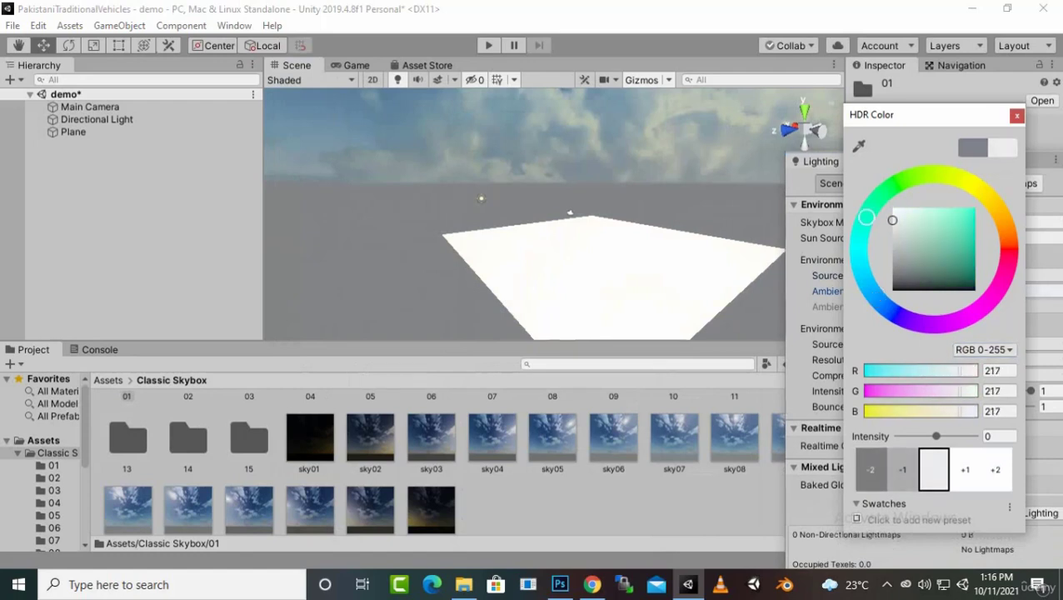
pyautogui.click(1016, 115)
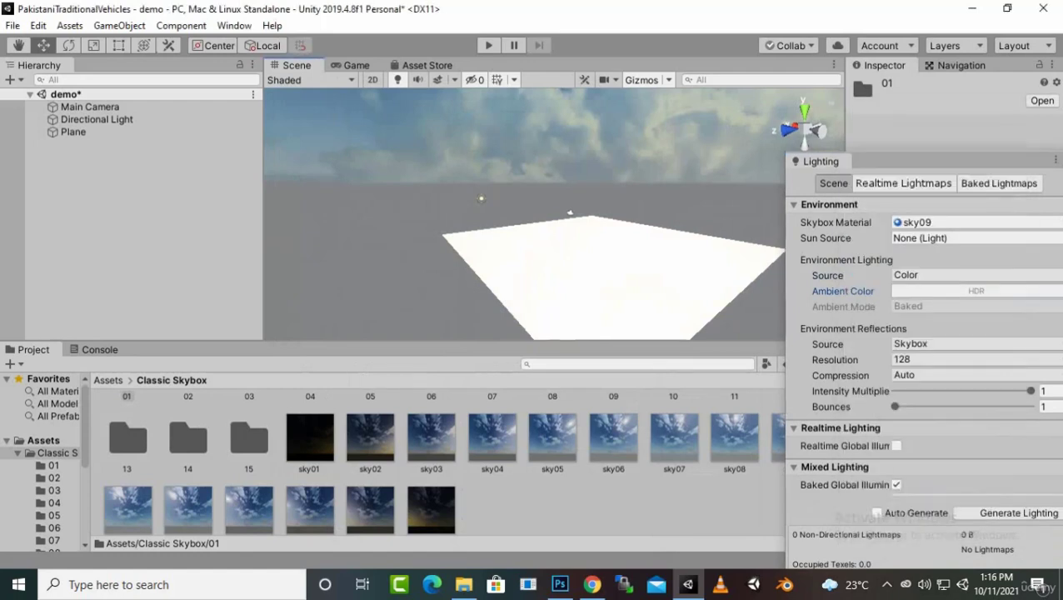
# Return to the PakistaniTruckModel01 folder inside the Models folder of PakistaniTrucks
pyautogui.scroll(-2, 524, 250)
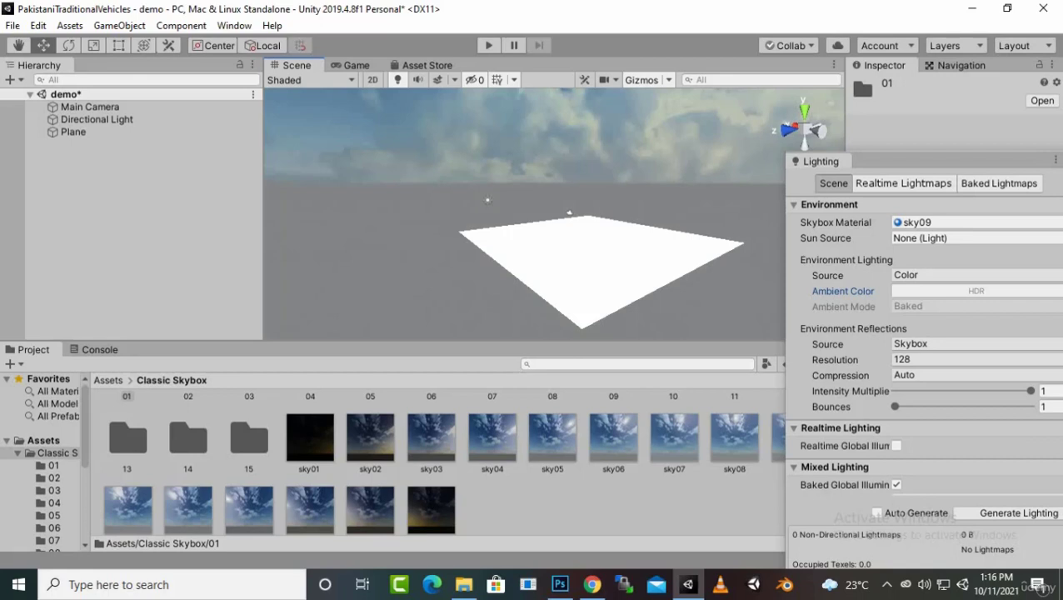
pyautogui.click(107, 379)
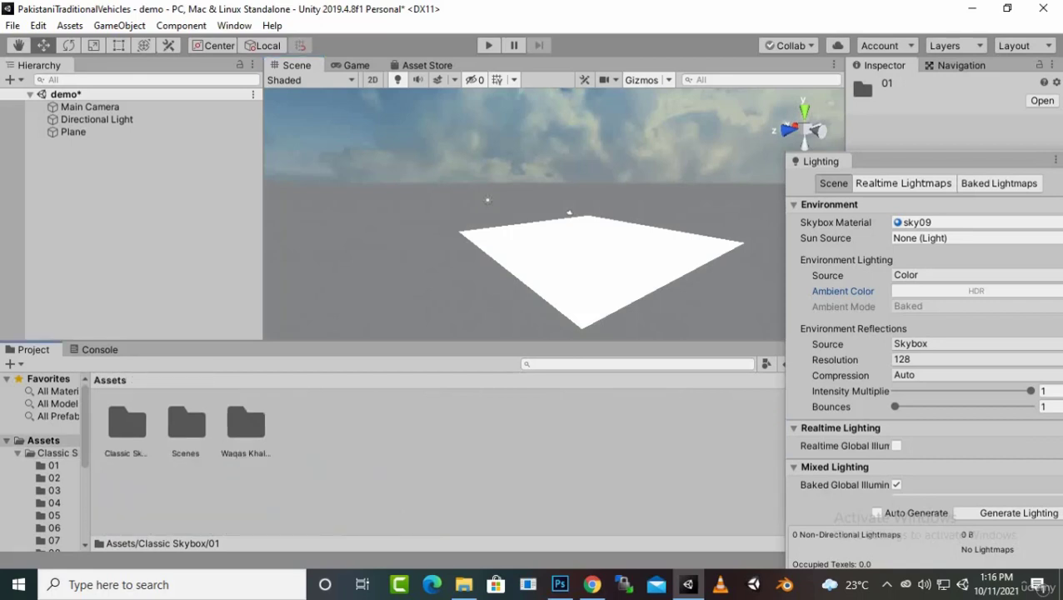
pyautogui.doubleClick(244, 429)
pyautogui.doubleClick(127, 429)
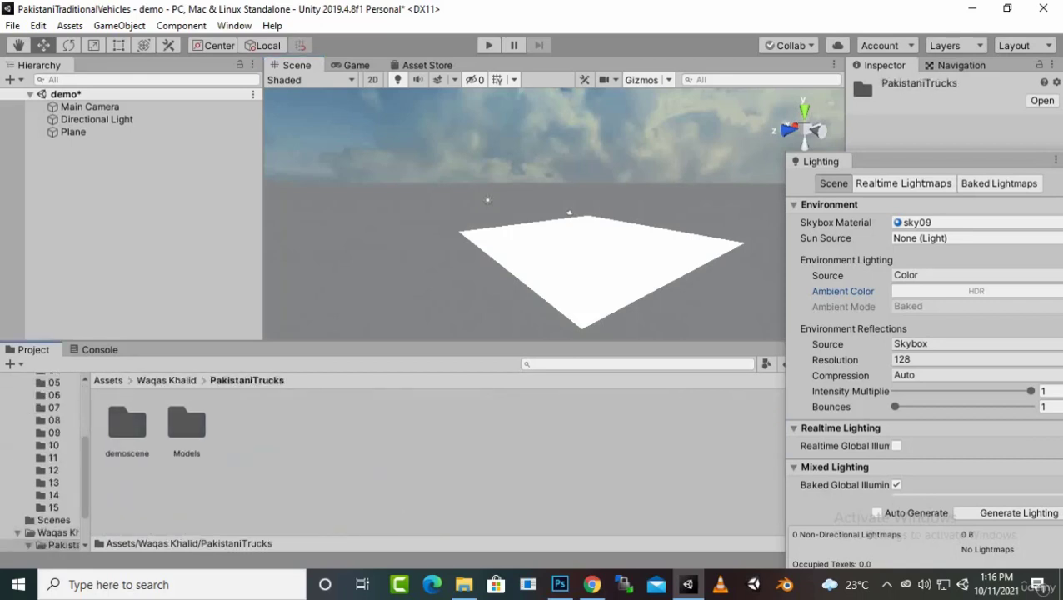
pyautogui.doubleClick(186, 423)
pyautogui.doubleClick(127, 423)
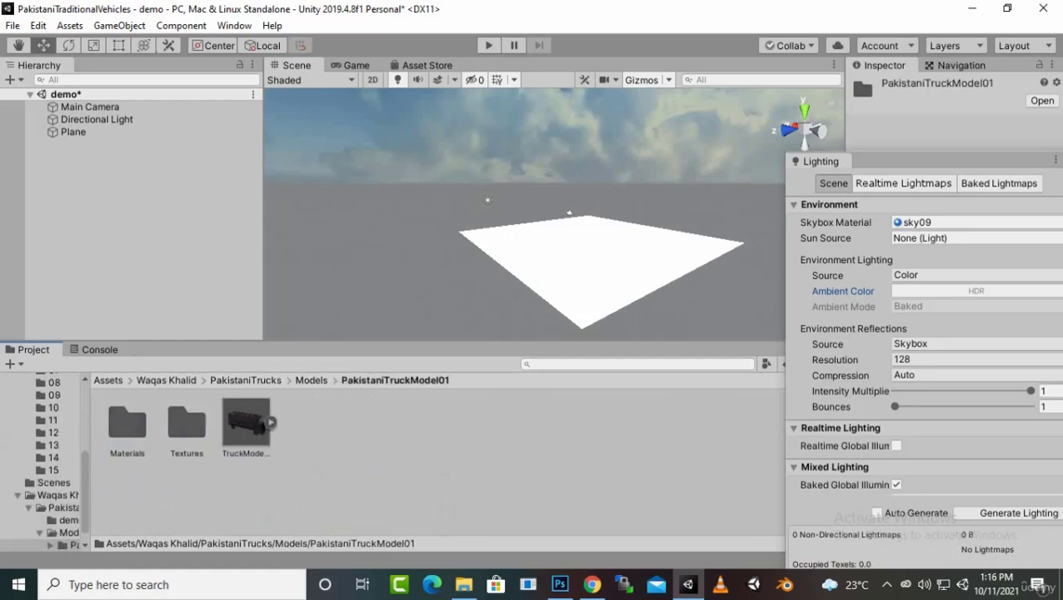
# Place the truck model from PakistaniTruckModel01 on the plane in the demo scene and view it whole
pyautogui.moveTo(246, 423); pyautogui.dragTo(434, 253)
pyautogui.scroll(15, 525, 213)
pyautogui.scroll(-4, 525, 213)
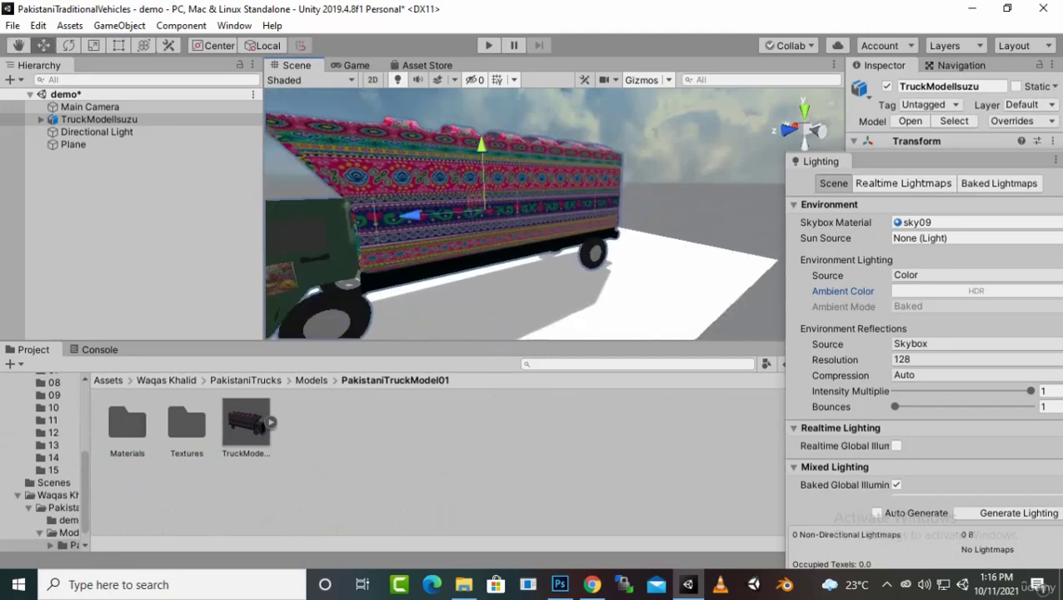
pyautogui.moveTo(525, 213); pyautogui.dragTo(542, 223, button='middle')
pyautogui.scroll(-5, 442, 196)
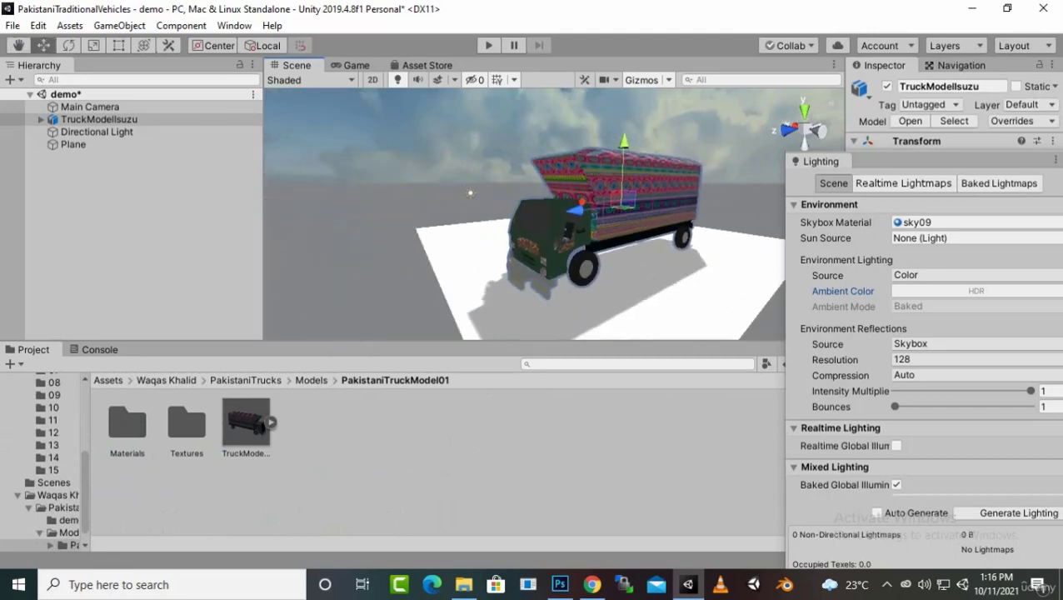
pyautogui.scroll(-3, 525, 214)
# Scale the plane up uniformly so it forms a large ground surface around the truck
pyautogui.click(625, 291)
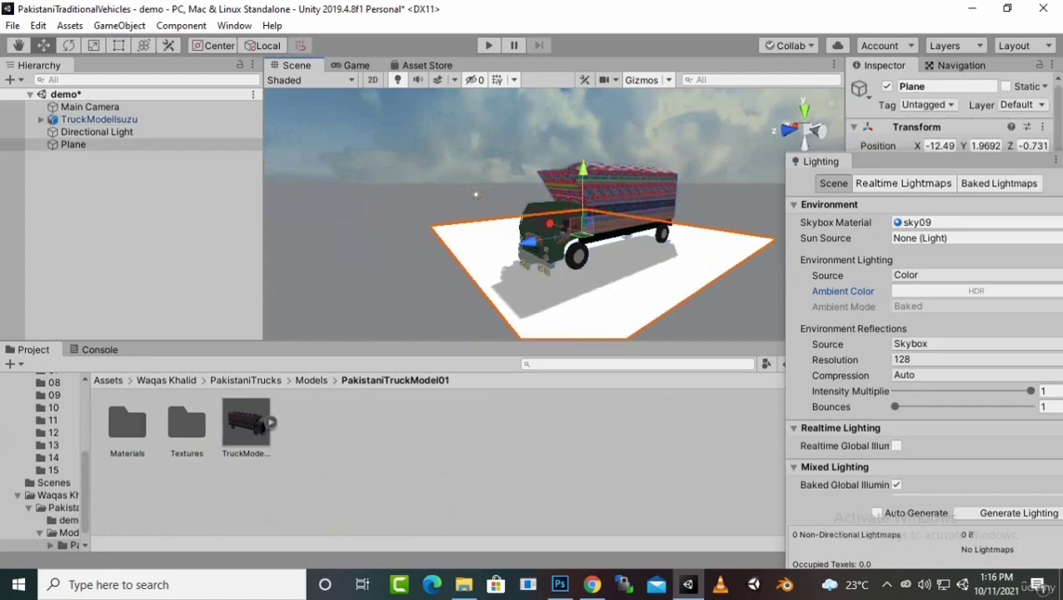
pyautogui.press('r')
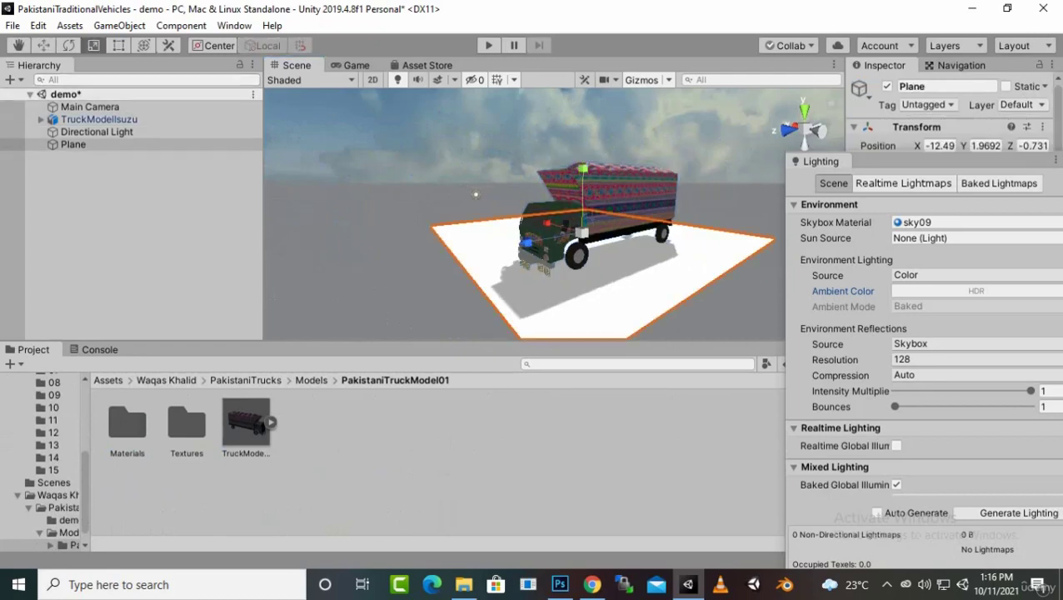
pyautogui.moveTo(581, 233); pyautogui.dragTo(639, 226)
pyautogui.scroll(-5, 546, 221)
pyautogui.moveTo(545, 221); pyautogui.dragTo(619, 267, button='middle')
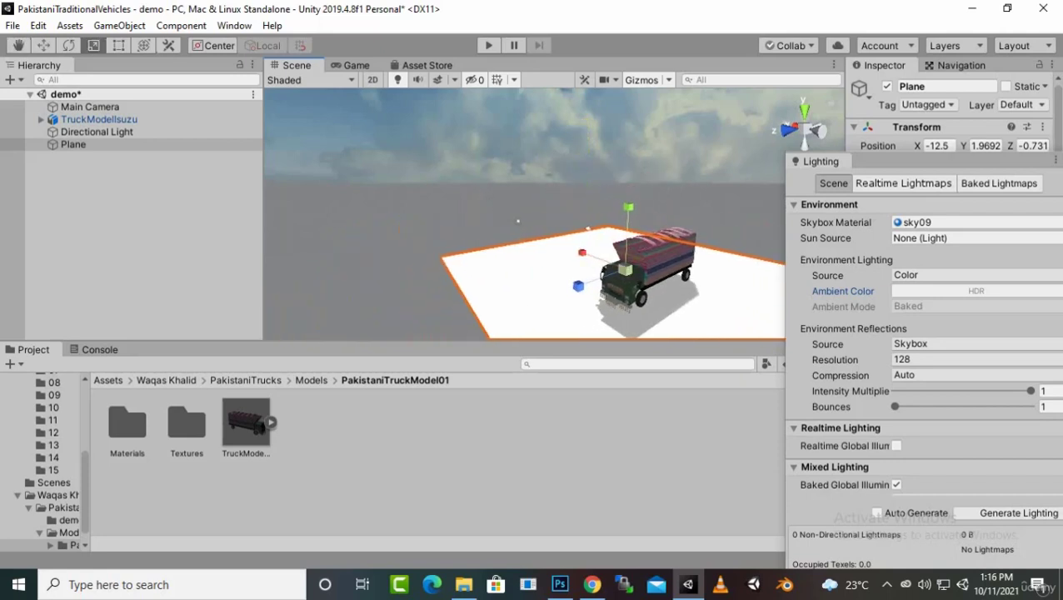
pyautogui.moveTo(625, 269); pyautogui.dragTo(708, 260)
pyautogui.scroll(-3, 616, 258)
pyautogui.moveTo(617, 258); pyautogui.dragTo(530, 240, button='middle')
pyautogui.scroll(-2, 474, 209)
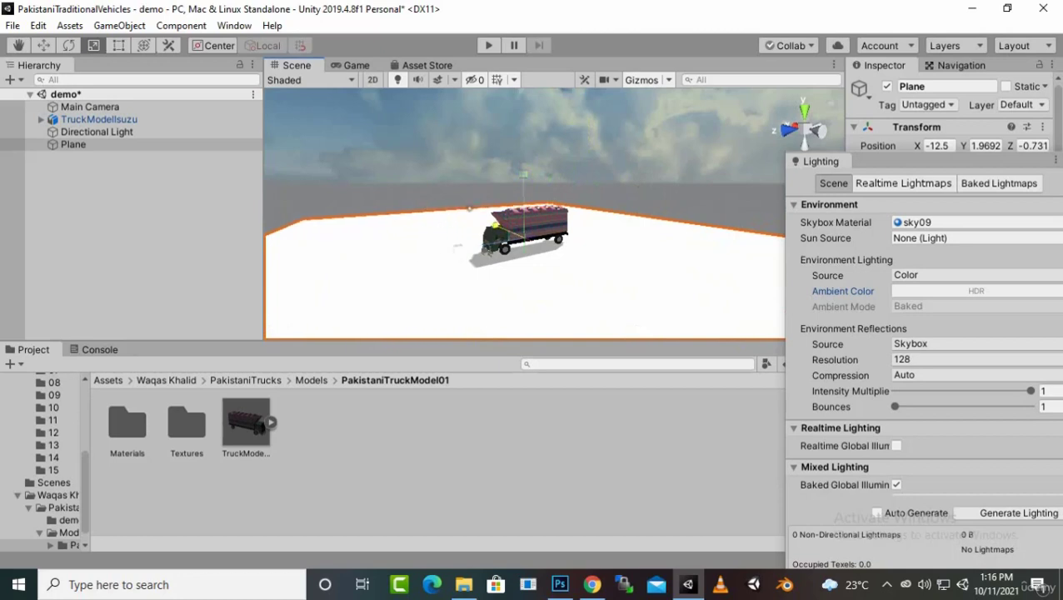
# Narrow the ground plane along its Z axis with the Scale tool
pyautogui.scroll(-3, 474, 207)
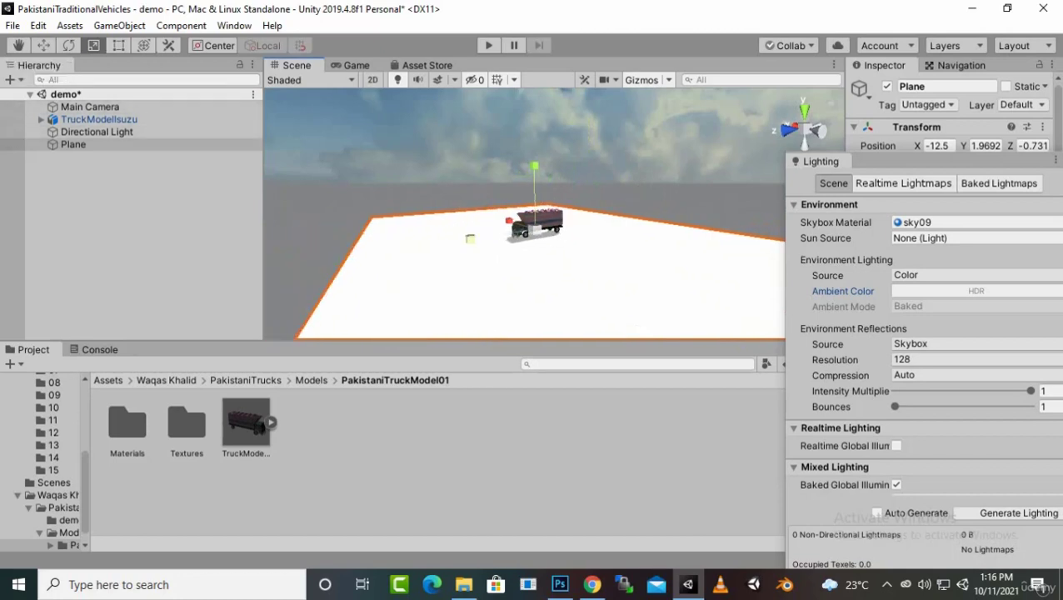
pyautogui.moveTo(470, 239); pyautogui.dragTo(488, 234)
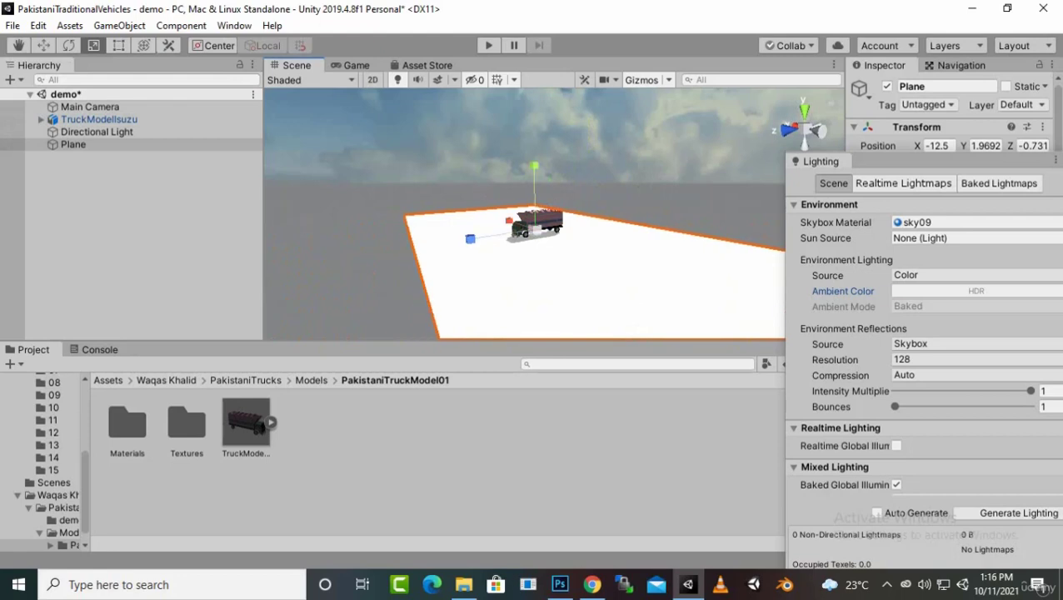
pyautogui.scroll(-2, 488, 234)
pyautogui.moveTo(488, 234); pyautogui.dragTo(564, 260, button='middle')
pyautogui.moveTo(560, 263)
pyautogui.mouseDown()
pyautogui.moveTo(576, 258)
pyautogui.moveTo(561, 264)
pyautogui.mouseUp()
pyautogui.moveTo(561, 263); pyautogui.dragTo(533, 247, button='middle')
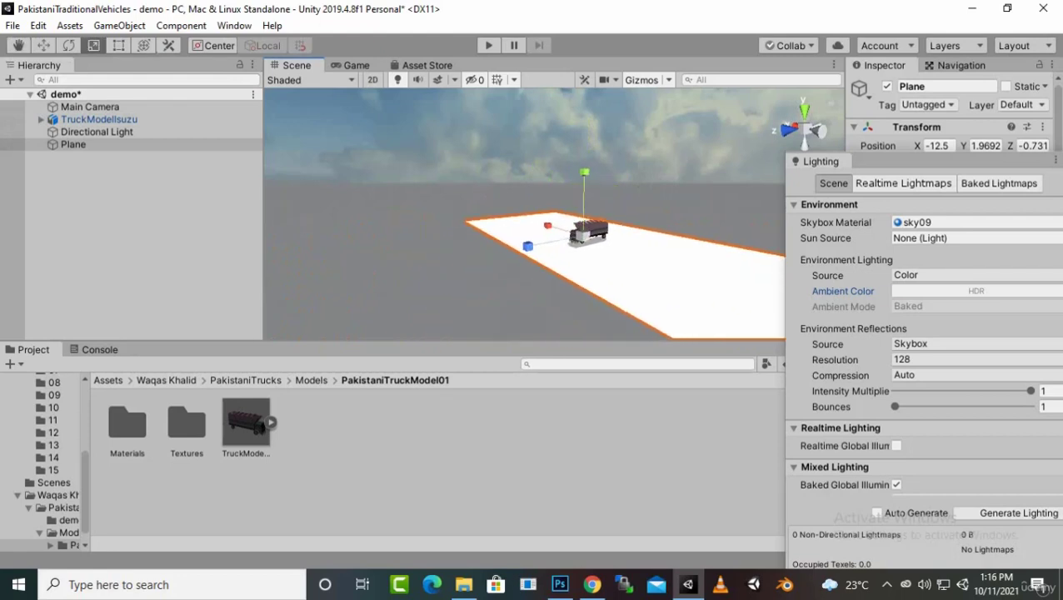
# Align the Main Camera with a close front three-quarter scene view of the whole truck, and show the Game view
pyautogui.click(356, 65)
pyautogui.click(292, 66)
pyautogui.click(84, 107)
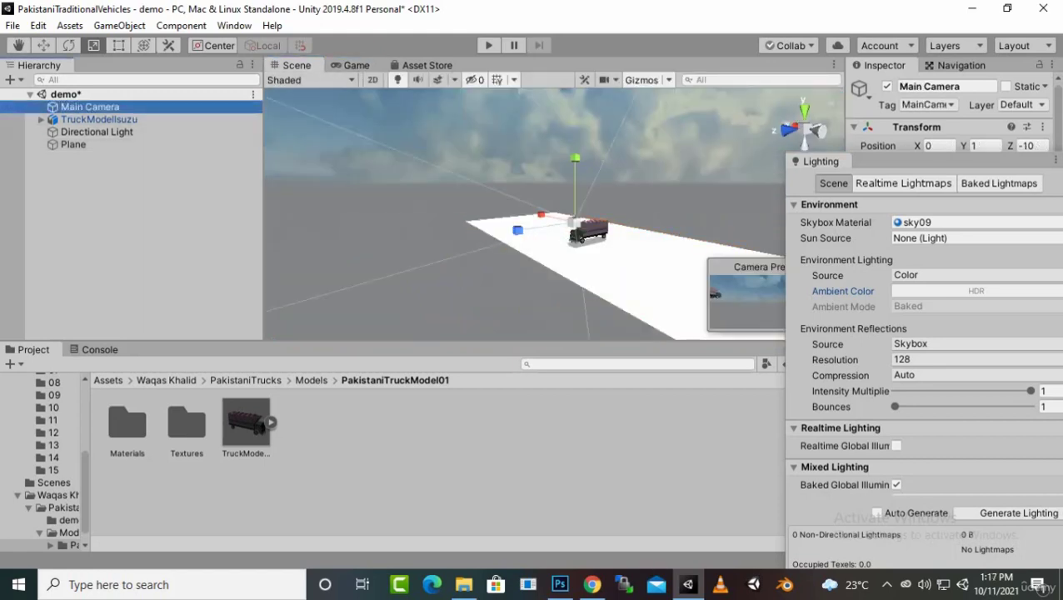
pyautogui.scroll(5, 524, 216)
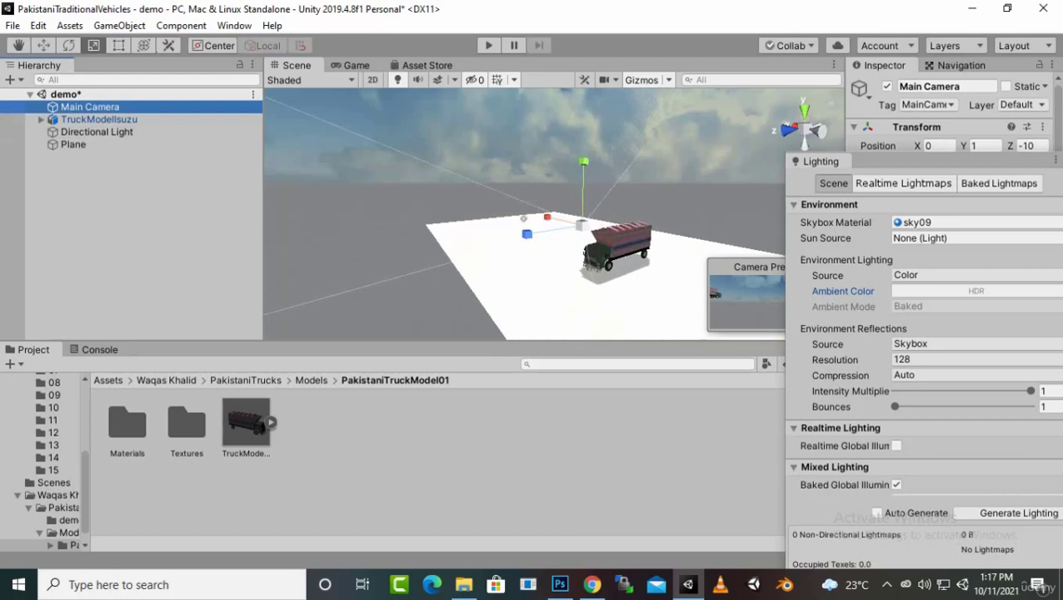
pyautogui.moveTo(520, 216)
pyautogui.mouseDown(button='middle')
pyautogui.moveTo(458, 188)
pyautogui.moveTo(510, 206)
pyautogui.mouseUp(button='middle')
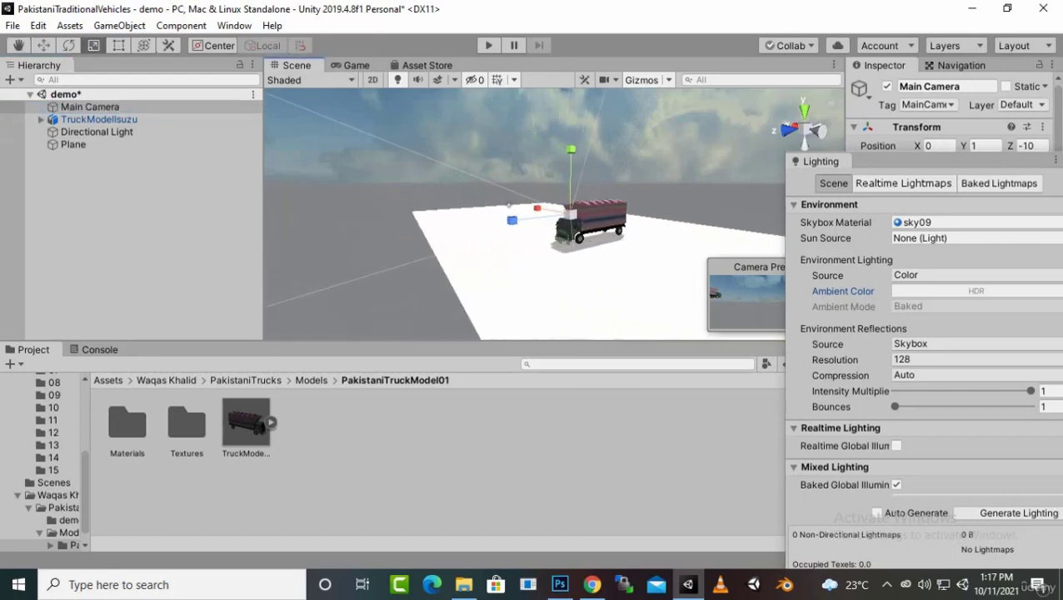
pyautogui.keyDown('alt'); pyautogui.moveTo(557, 204); pyautogui.dragTo(486, 202); pyautogui.keyUp('alt')
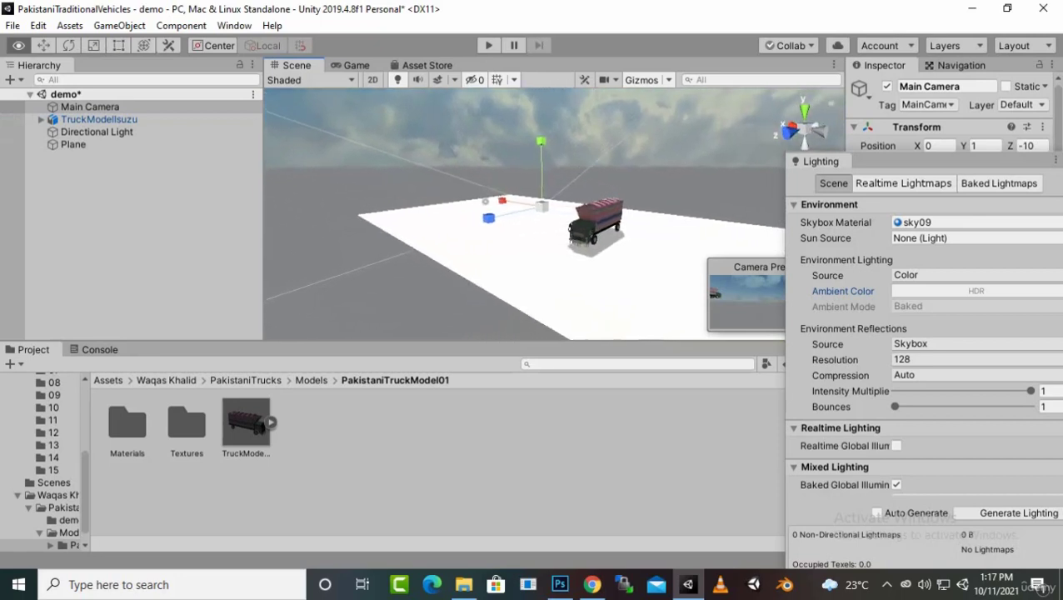
pyautogui.scroll(4, 533, 214)
pyautogui.moveTo(554, 218); pyautogui.dragTo(481, 204, button='middle')
pyautogui.scroll(8, 491, 208)
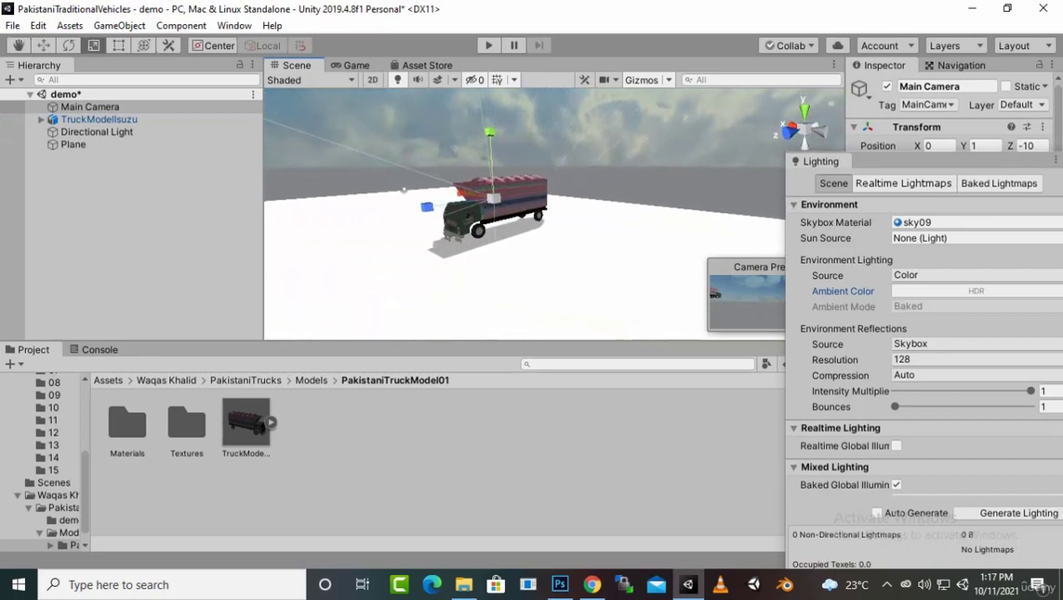
pyautogui.scroll(2, 491, 208)
pyautogui.moveTo(491, 208)
pyautogui.keyDown('alt'); pyautogui.mouseDown()
pyautogui.moveTo(583, 219)
pyautogui.moveTo(500, 215)
pyautogui.mouseUp(); pyautogui.keyUp('alt')
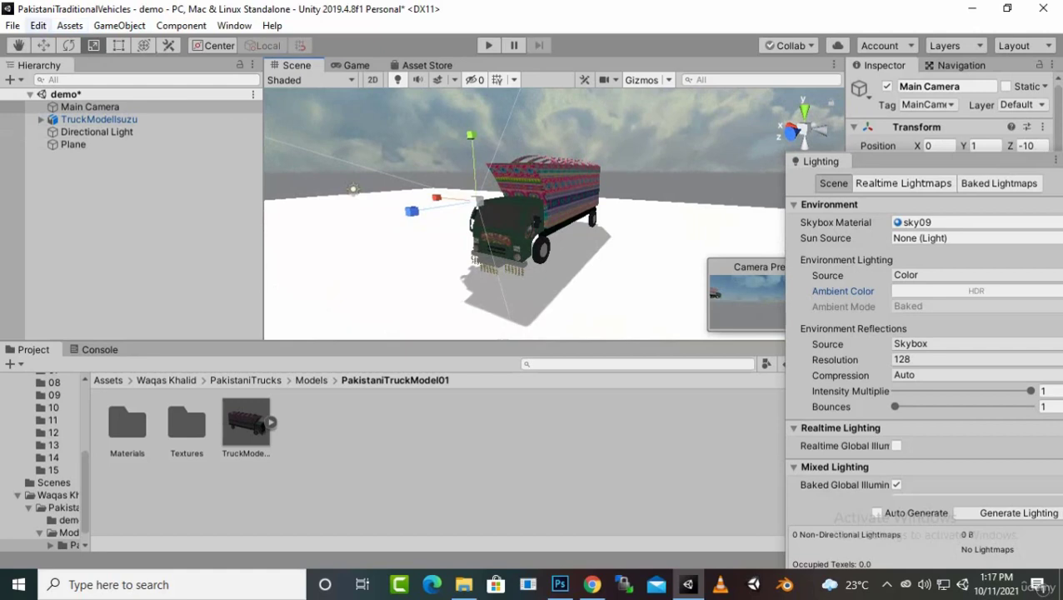
pyautogui.click(38, 25)
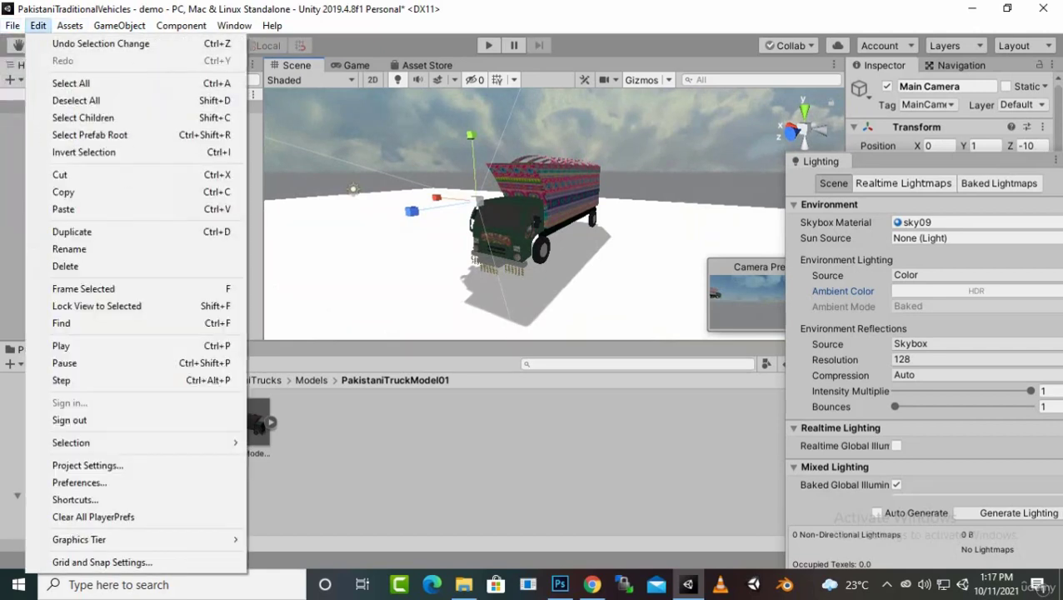
pyautogui.moveTo(69, 25)
pyautogui.moveTo(119, 26)
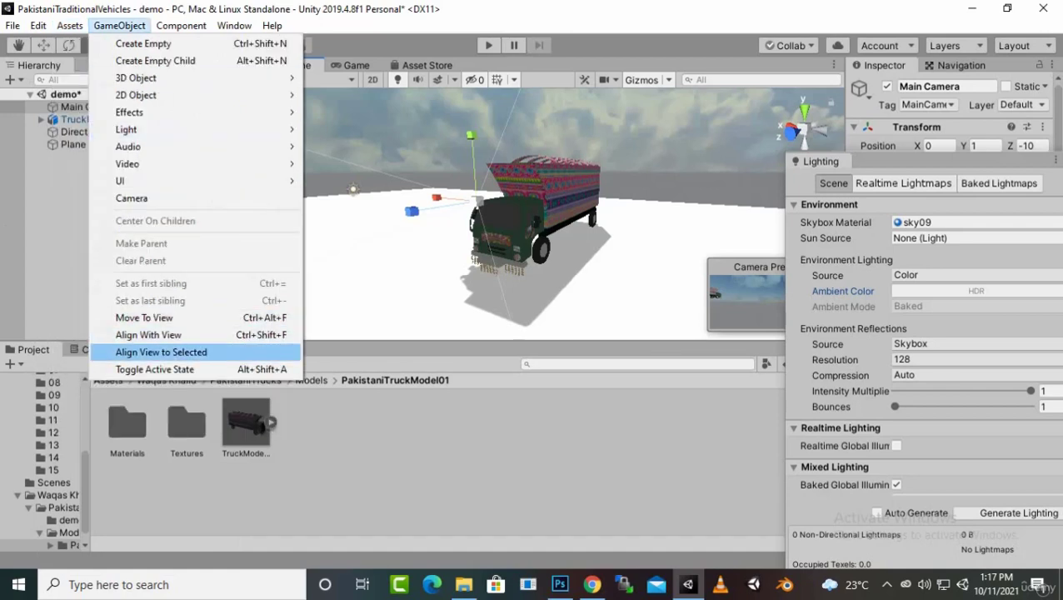
pyautogui.click(149, 334)
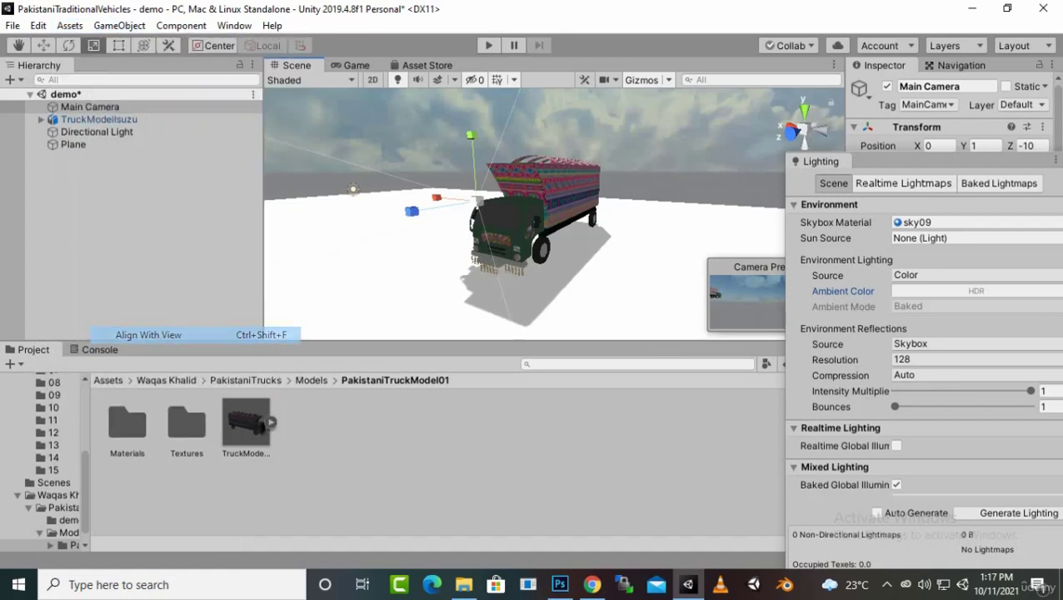
pyautogui.hotkey('ctrl', '2')
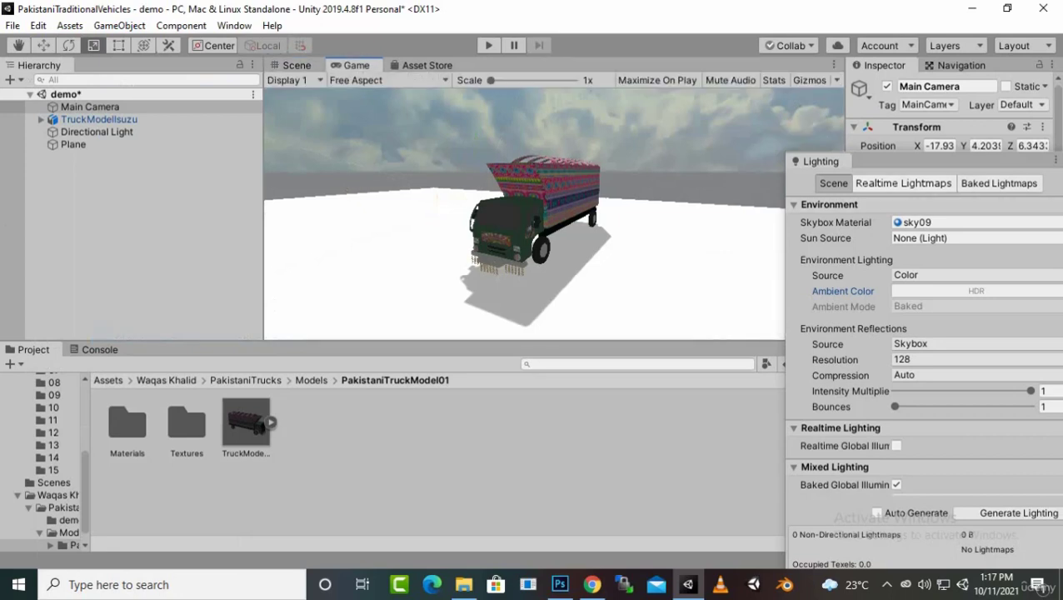
# Close the floating Lighting window to uncover the Main Camera's properties
pyautogui.click(966, 291)
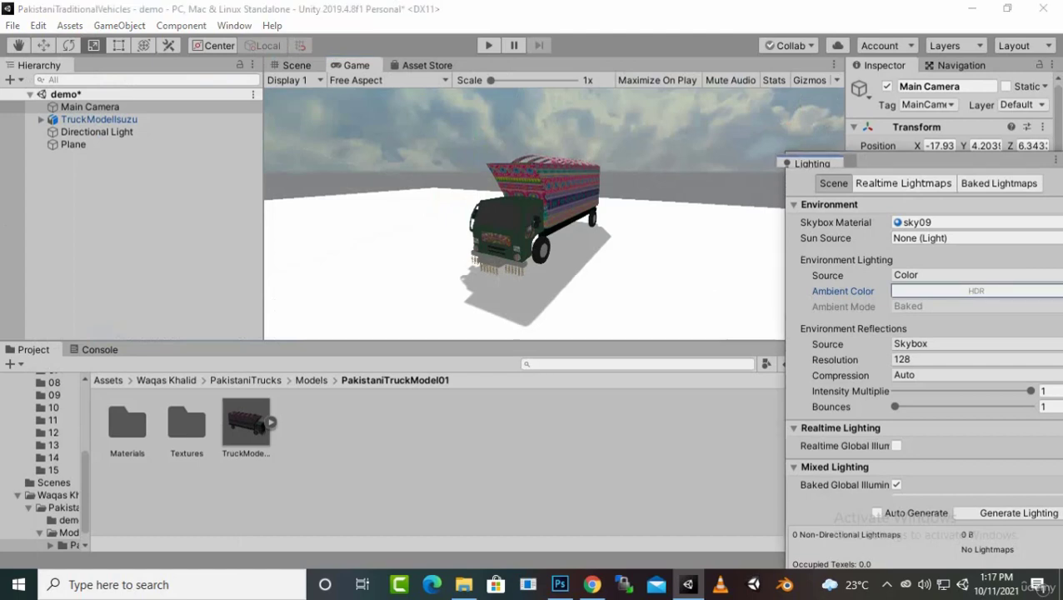
pyautogui.moveTo(925, 161); pyautogui.dragTo(787, 134)
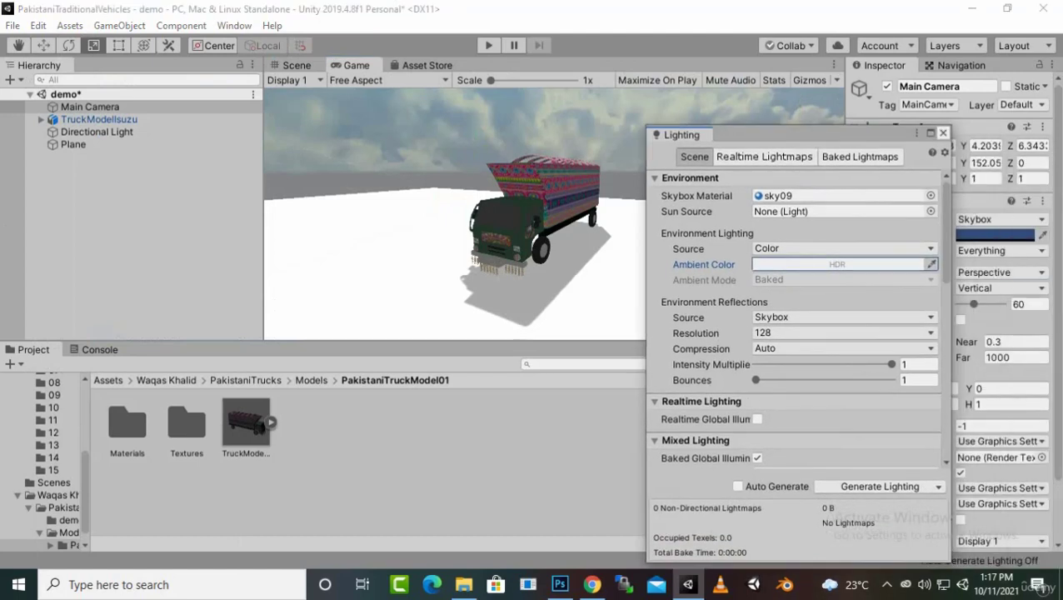
pyautogui.click(940, 133)
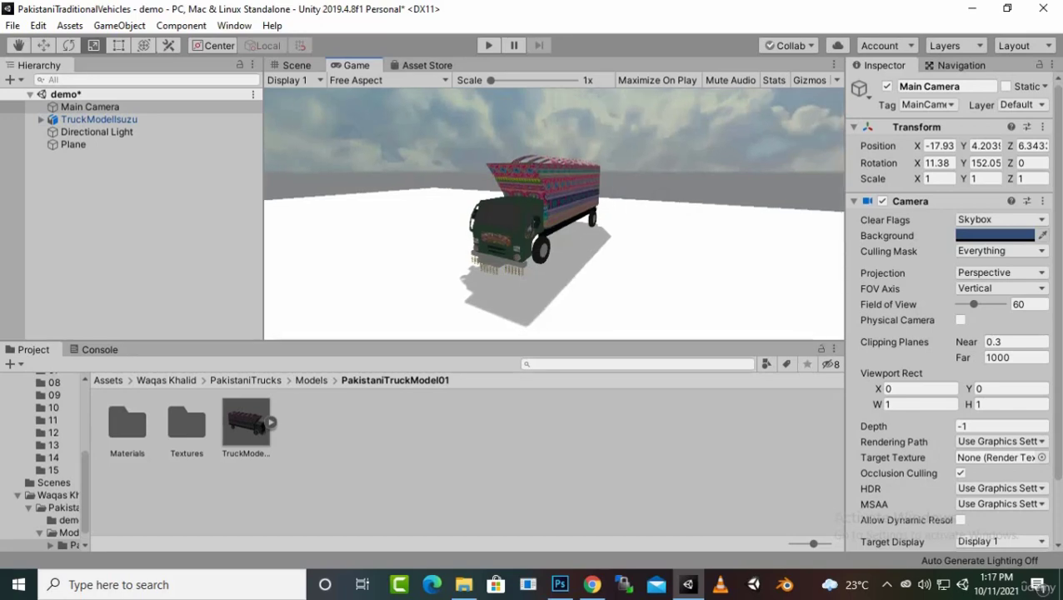
# Examine the truck's decorated cargo body, cab, door artwork and wheels up close in the Scene view
pyautogui.click(293, 65)
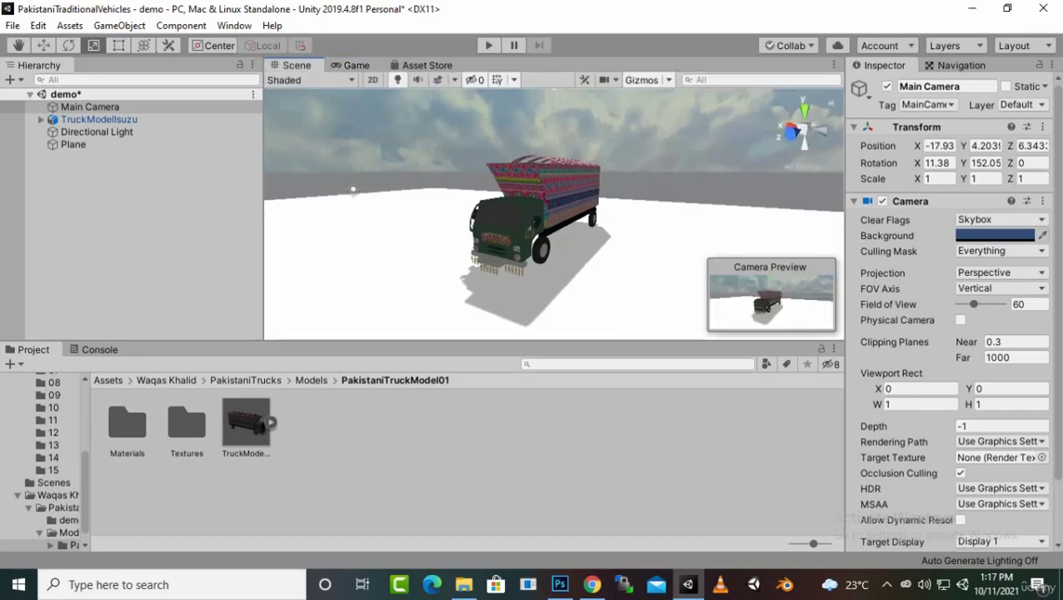
pyautogui.scroll(5, 533, 233)
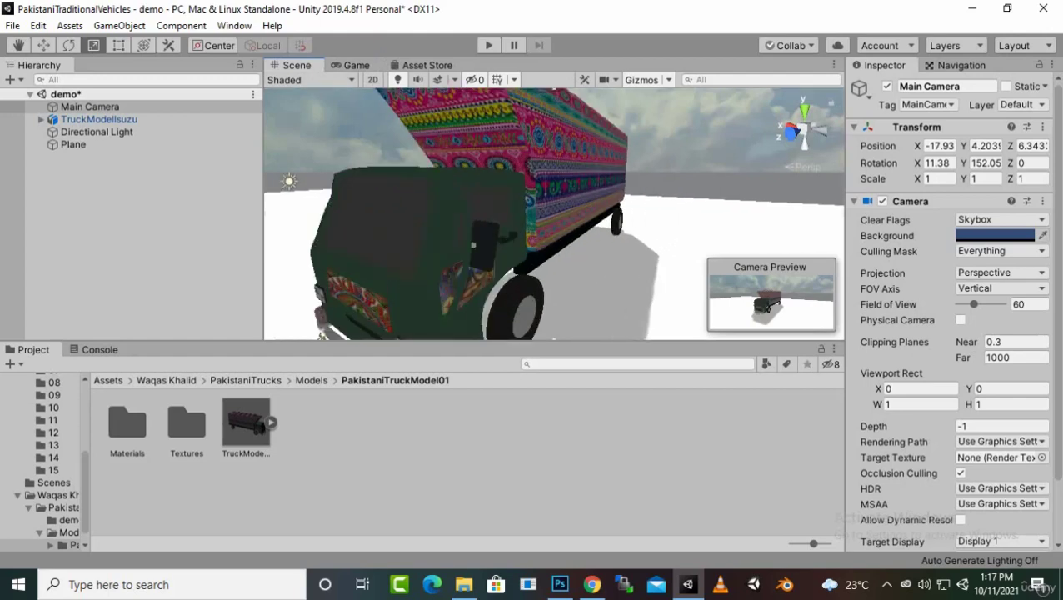
pyautogui.moveTo(473, 245); pyautogui.dragTo(523, 282, button='middle')
pyautogui.moveTo(554, 258); pyautogui.dragTo(733, 191, button='middle')
pyautogui.scroll(-3, 565, 187)
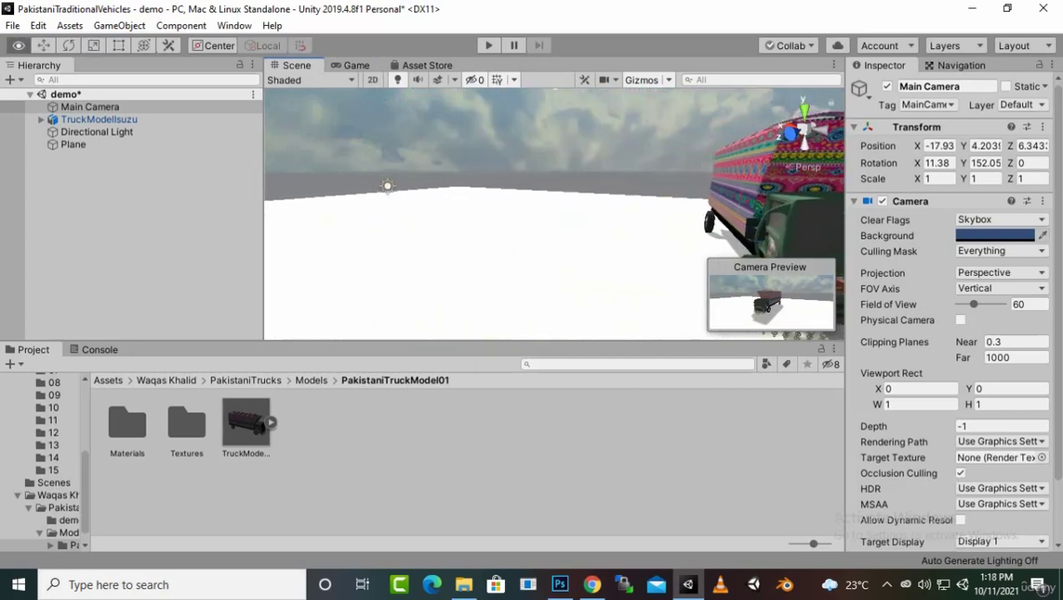
pyautogui.keyDown('alt'); pyautogui.moveTo(522, 197); pyautogui.dragTo(740, 207); pyautogui.keyUp('alt')
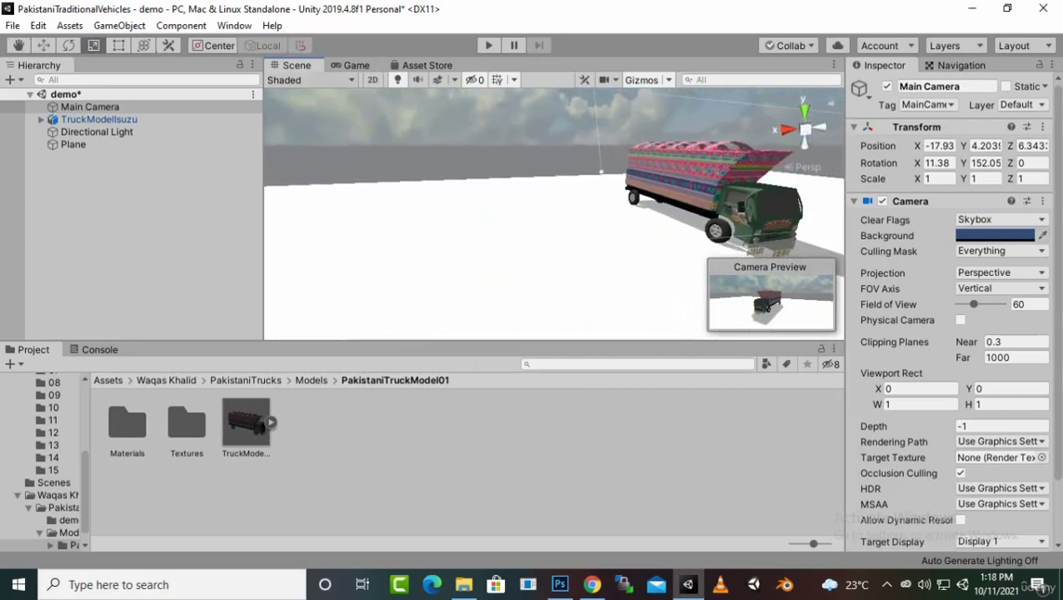
pyautogui.moveTo(740, 207); pyautogui.dragTo(512, 209, button='middle')
pyautogui.keyDown('alt'); pyautogui.moveTo(512, 209); pyautogui.dragTo(833, 162); pyautogui.keyUp('alt')
pyautogui.scroll(5, 728, 212)
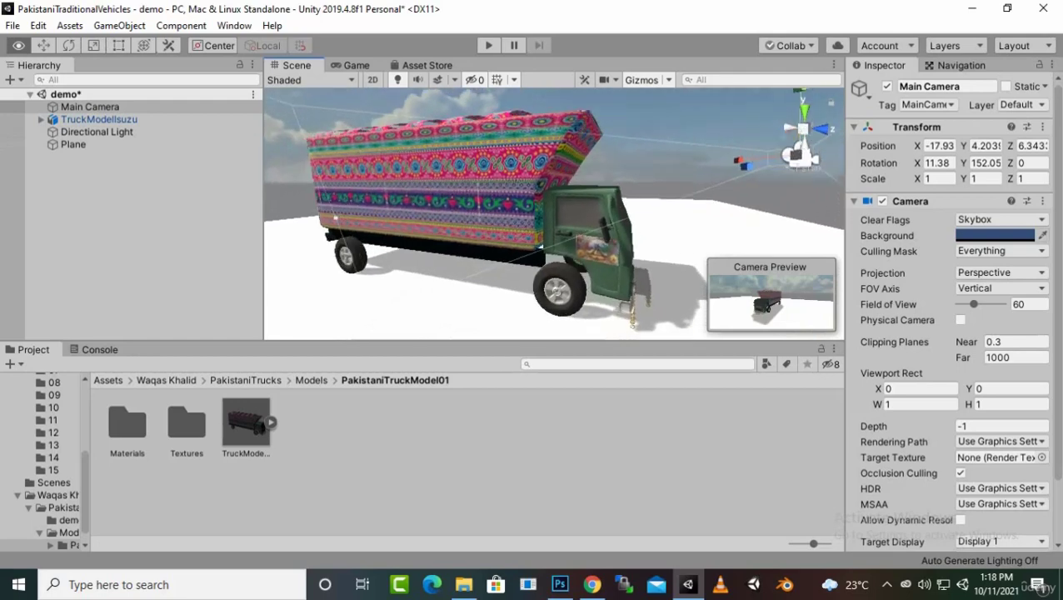
pyautogui.scroll(8, 553, 214)
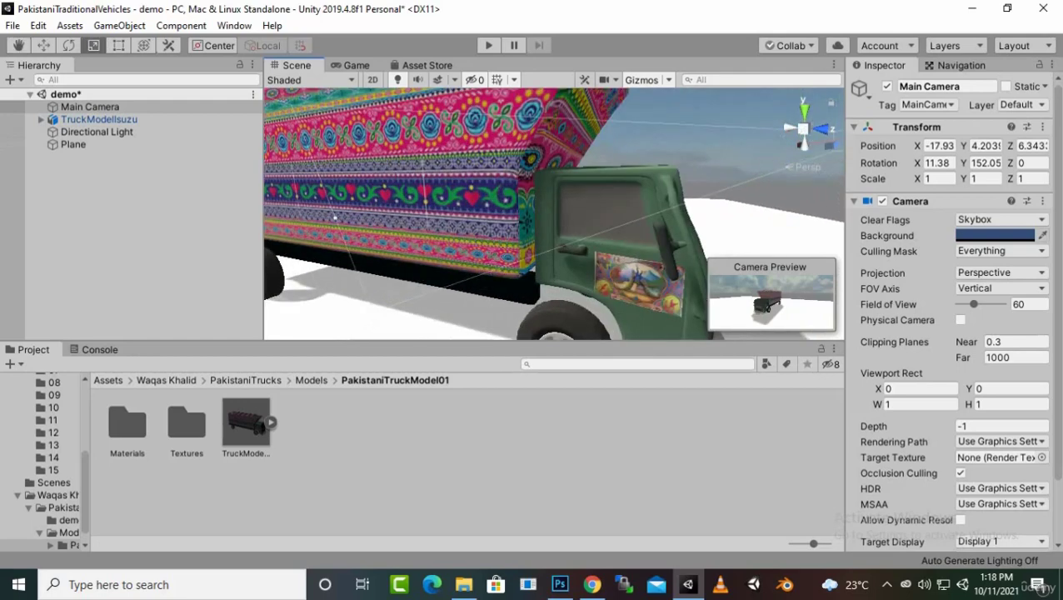
# Open the Textures folder of PakistaniTruckModel01 and select the truck model in the scene
pyautogui.click(334, 217)
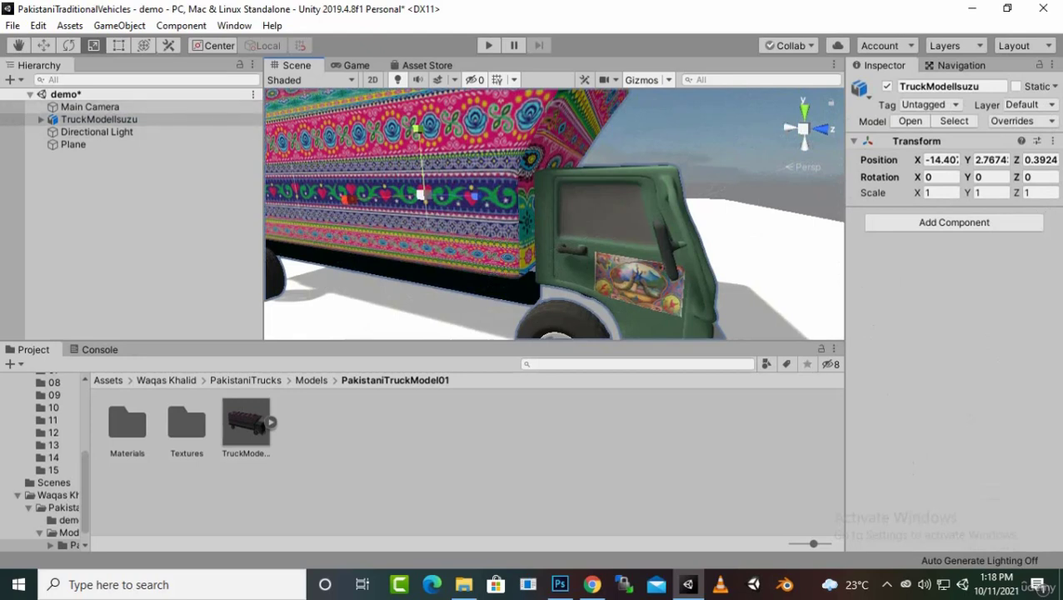
pyautogui.doubleClick(186, 425)
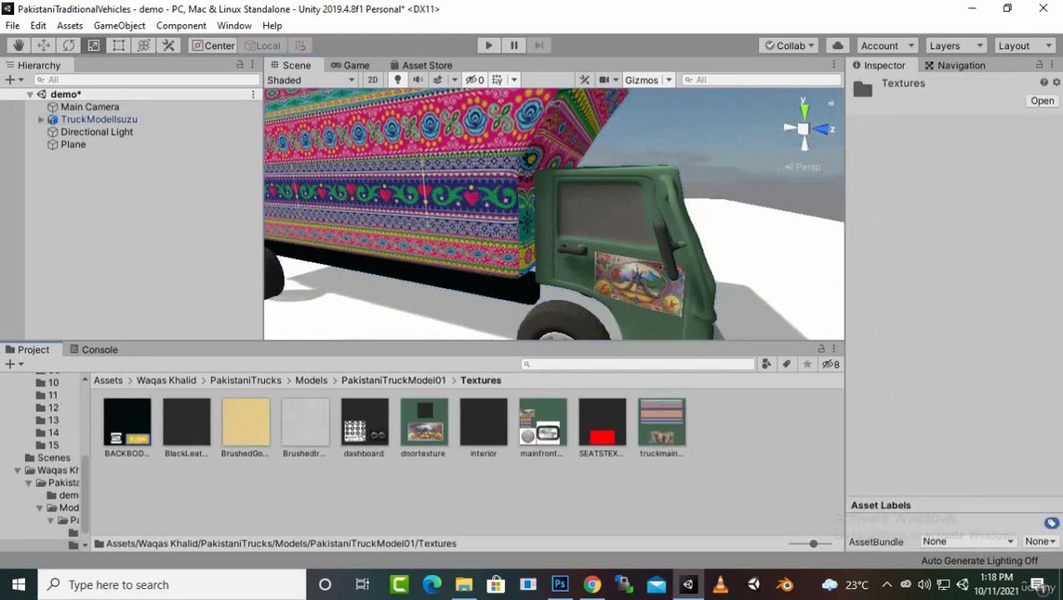
pyautogui.click(456, 200)
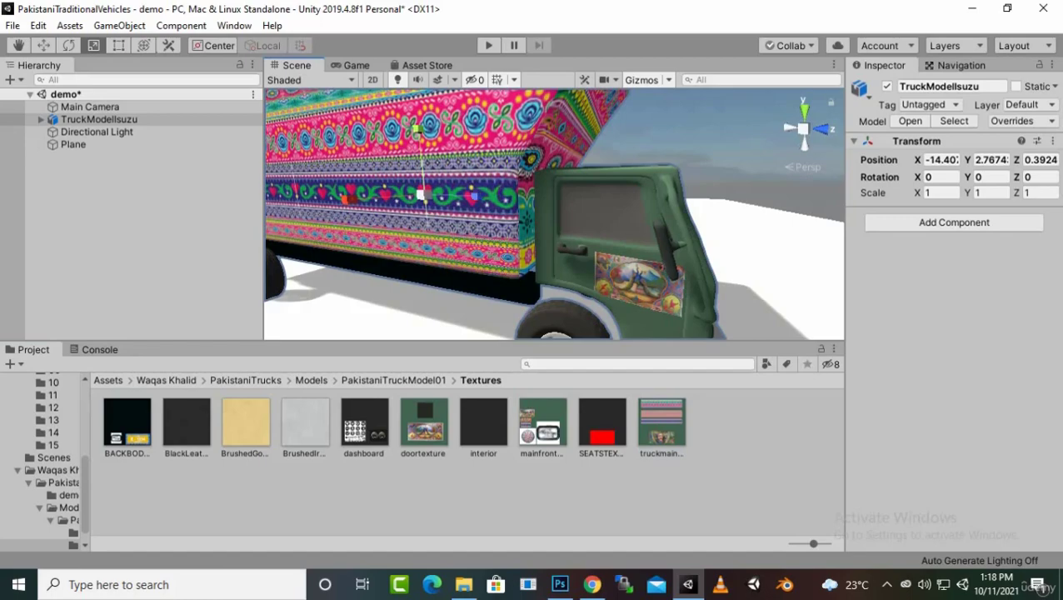
# Apply the doortexture image to the rightdoor part of the truck
pyautogui.scroll(-5, 499, 208)
pyautogui.keyDown('alt'); pyautogui.moveTo(466, 209); pyautogui.dragTo(692, 215); pyautogui.keyUp('alt')
pyautogui.scroll(-5, 554, 214)
pyautogui.moveTo(500, 216)
pyautogui.keyDown('alt'); pyautogui.mouseDown()
pyautogui.moveTo(642, 215)
pyautogui.moveTo(325, 210)
pyautogui.mouseUp(); pyautogui.keyUp('alt')
pyautogui.scroll(4, 500, 212)
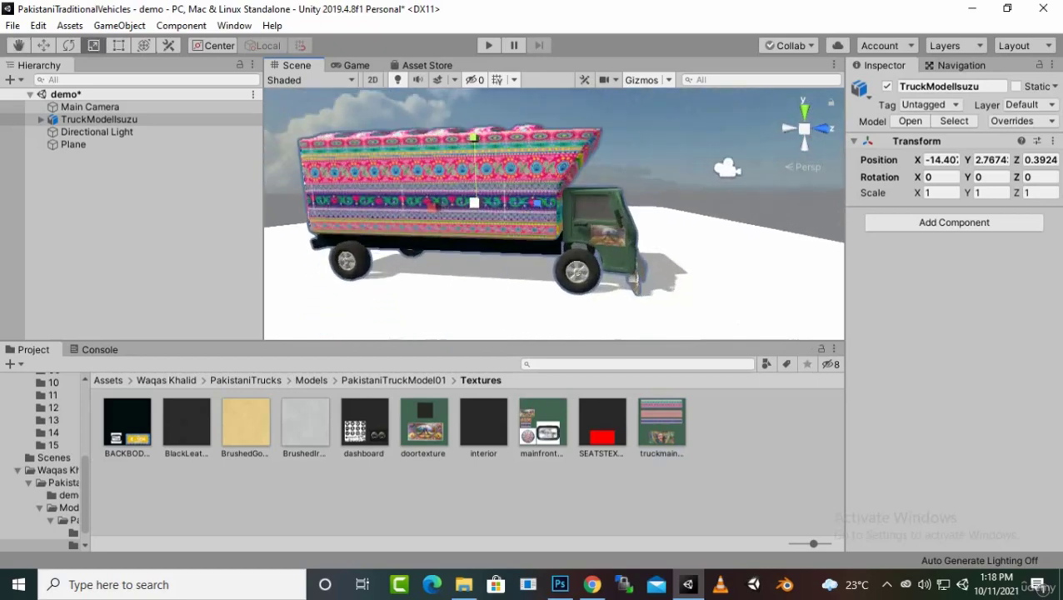
pyautogui.scroll(2, 441, 198)
pyautogui.click(649, 252)
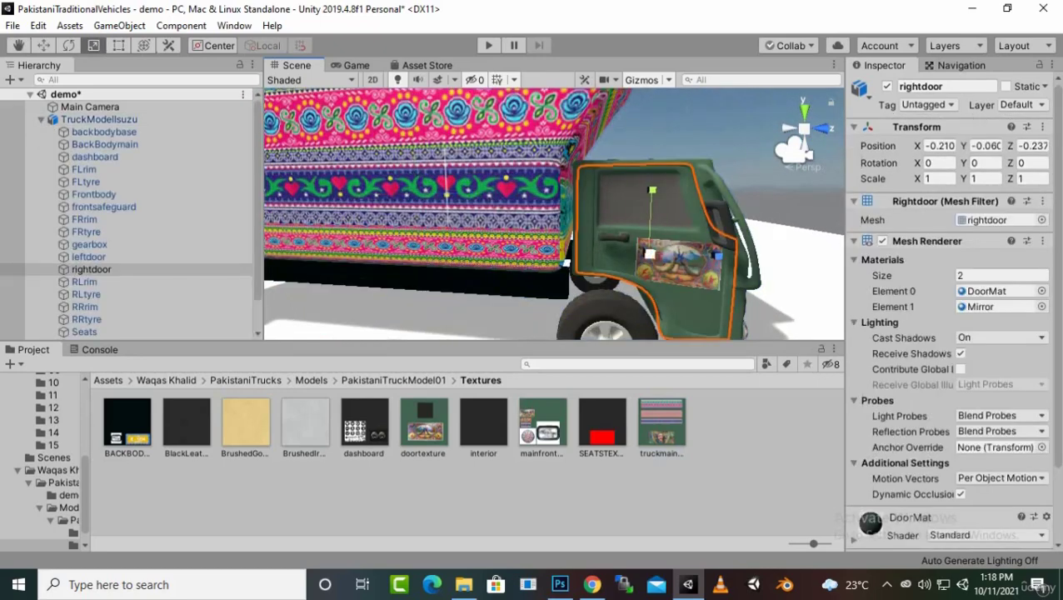
pyautogui.moveTo(424, 425); pyautogui.dragTo(675, 278)
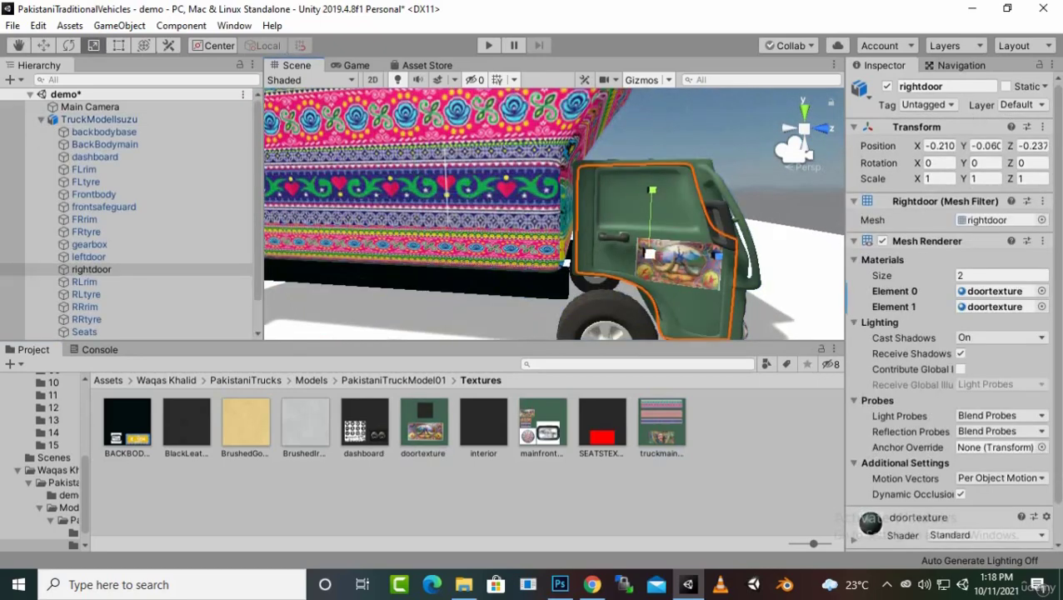
# Apply the mainfrontbody texture to the Frontbody part of the truck's cab
pyautogui.click(500, 209)
pyautogui.click(701, 304)
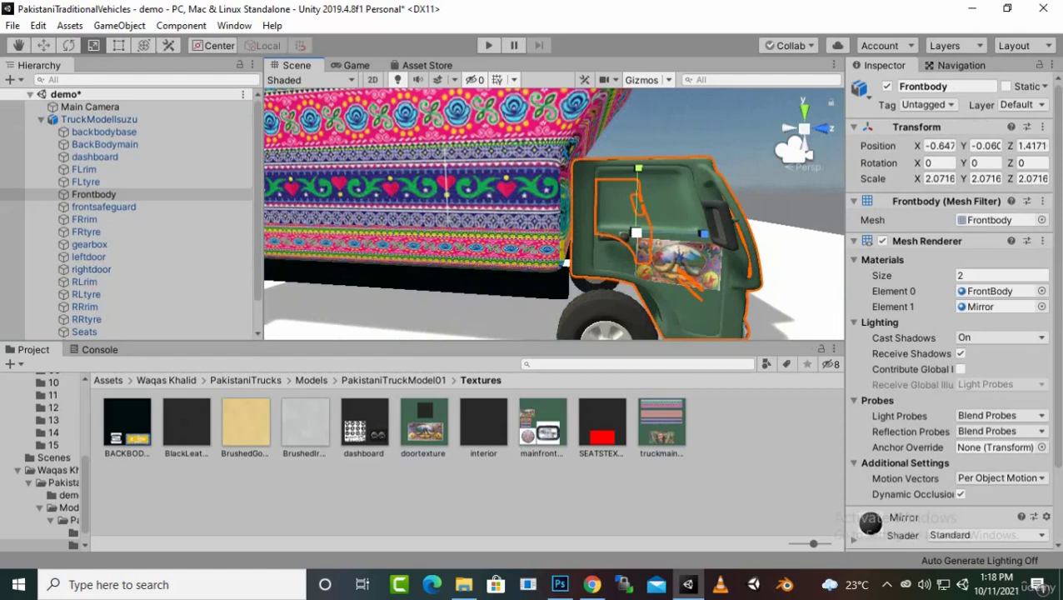
pyautogui.moveTo(542, 423); pyautogui.dragTo(708, 206)
pyautogui.scroll(-5, 667, 216)
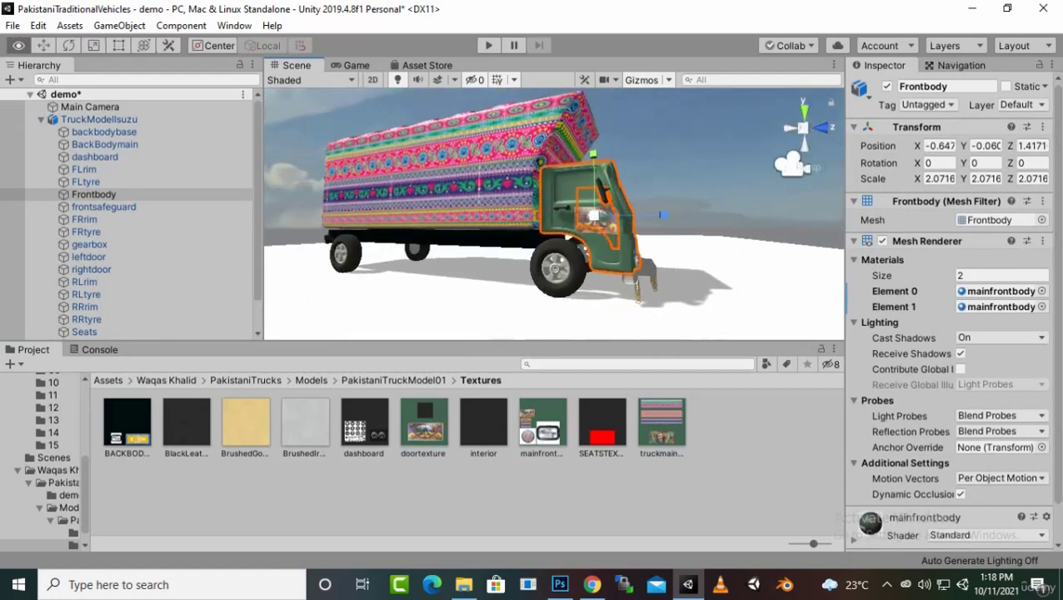
pyautogui.scroll(5, 649, 216)
pyautogui.scroll(-3, 650, 217)
pyautogui.keyDown('alt'); pyautogui.moveTo(600, 217); pyautogui.dragTo(719, 218); pyautogui.keyUp('alt')
# Apply the dark back-body texture to the black base beneath the truck's cargo body
pyautogui.click(534, 187)
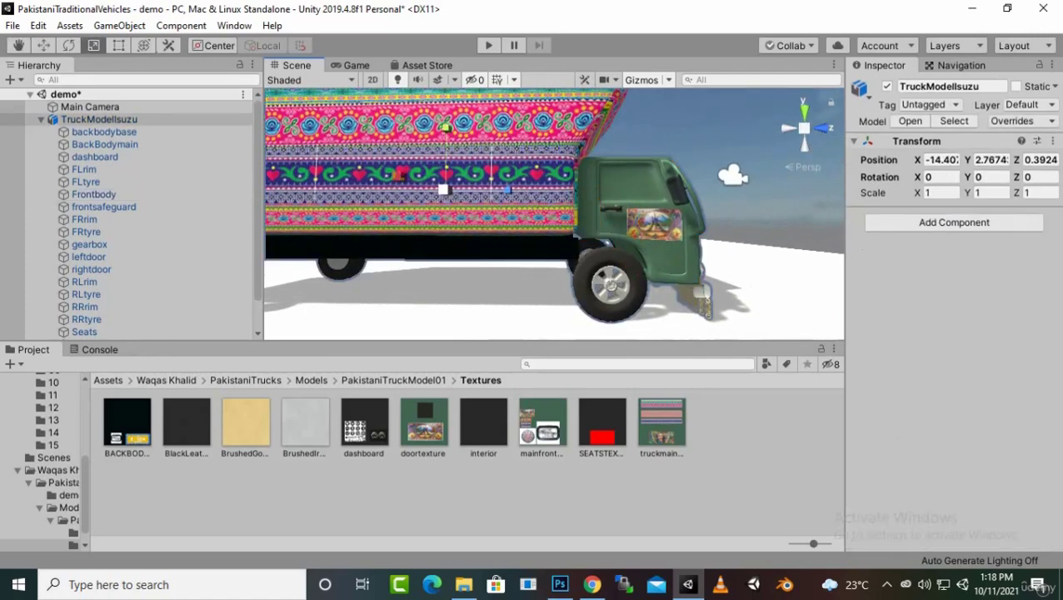
pyautogui.moveTo(127, 422); pyautogui.dragTo(333, 249)
pyautogui.scroll(-2, 553, 213)
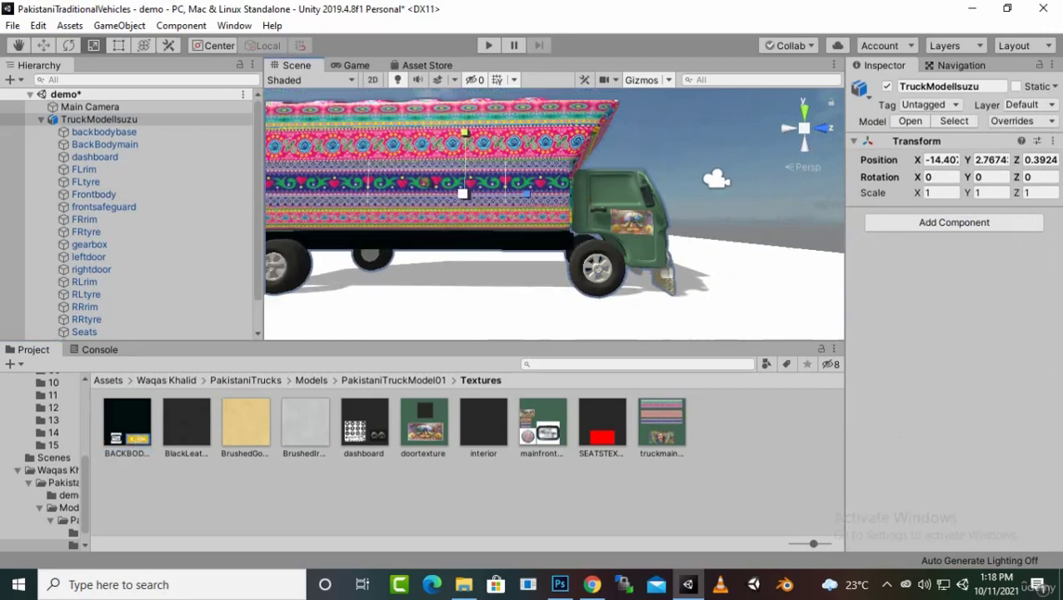
# Try the BrushedGold02 texture on the frontsafeguard part, and apply the BrushedIron02 texture instead
pyautogui.keyDown('alt'); pyautogui.moveTo(633, 216); pyautogui.dragTo(453, 213); pyautogui.keyUp('alt')
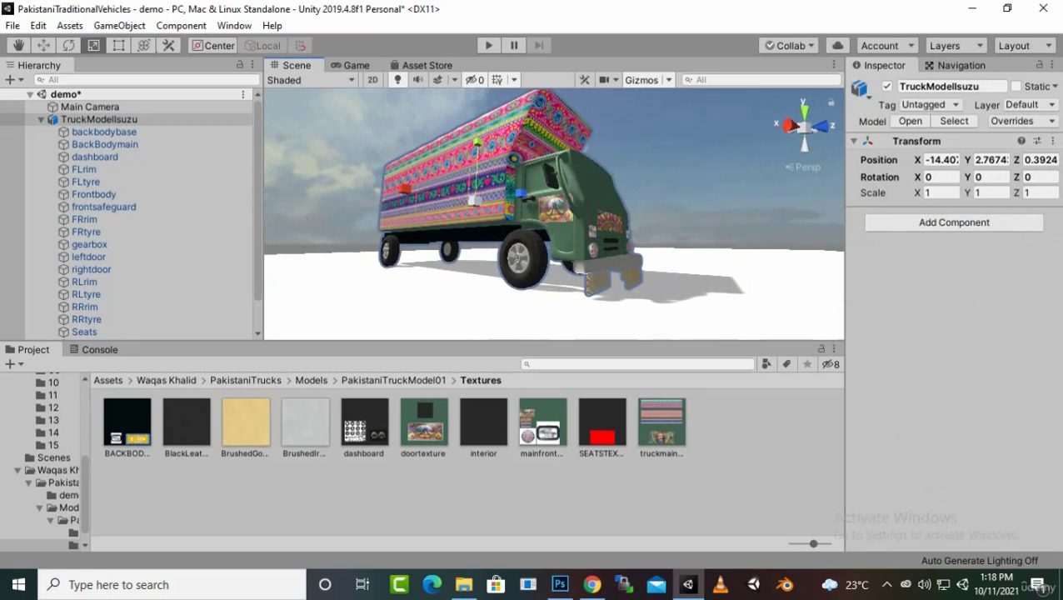
pyautogui.click(623, 268)
pyautogui.scroll(2, 633, 271)
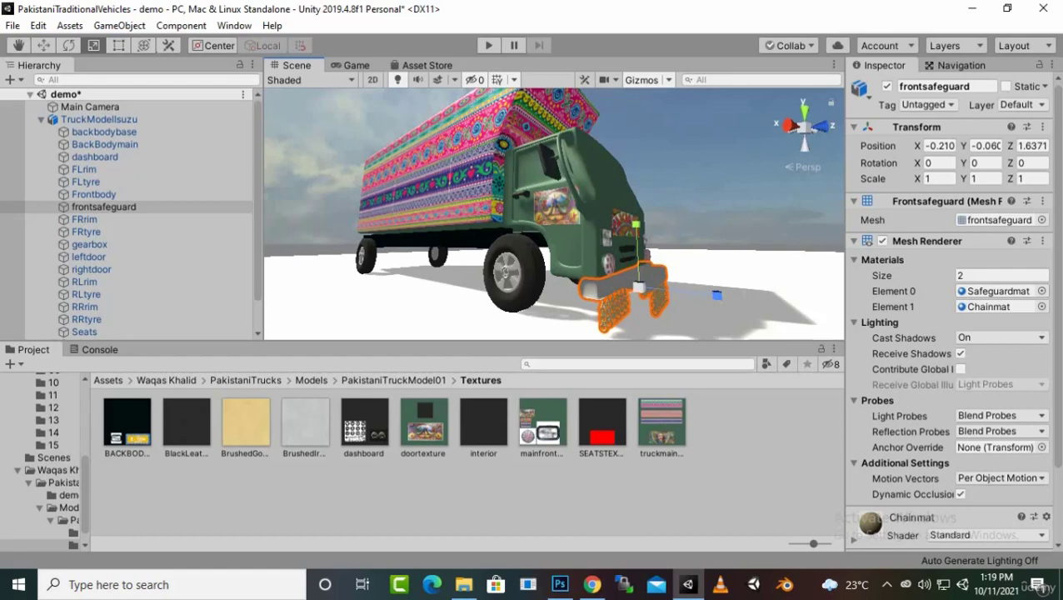
pyautogui.moveTo(246, 421); pyautogui.dragTo(618, 300)
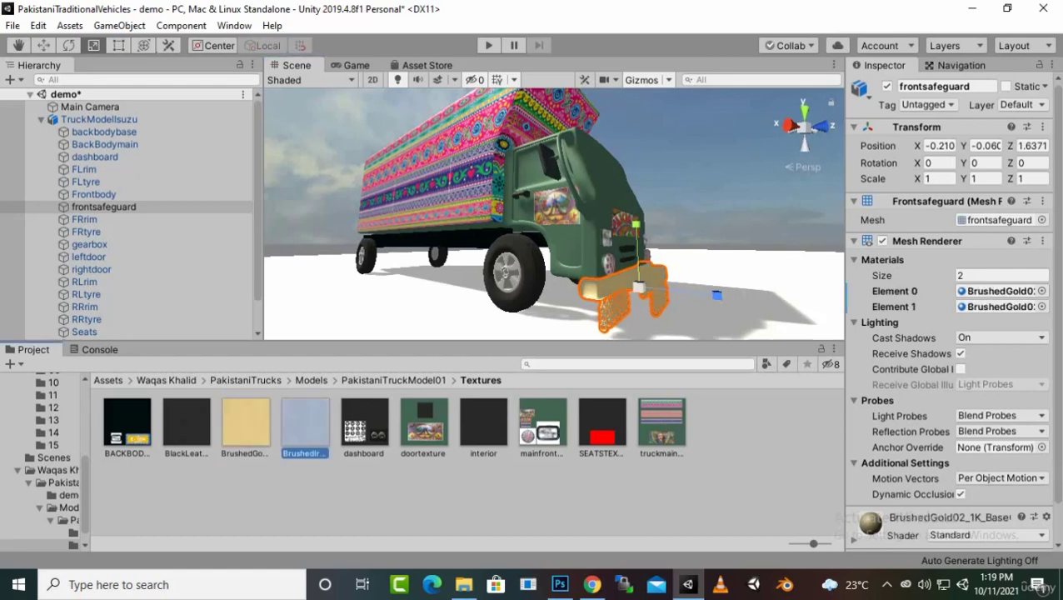
pyautogui.hotkey('ctrl', 'z')
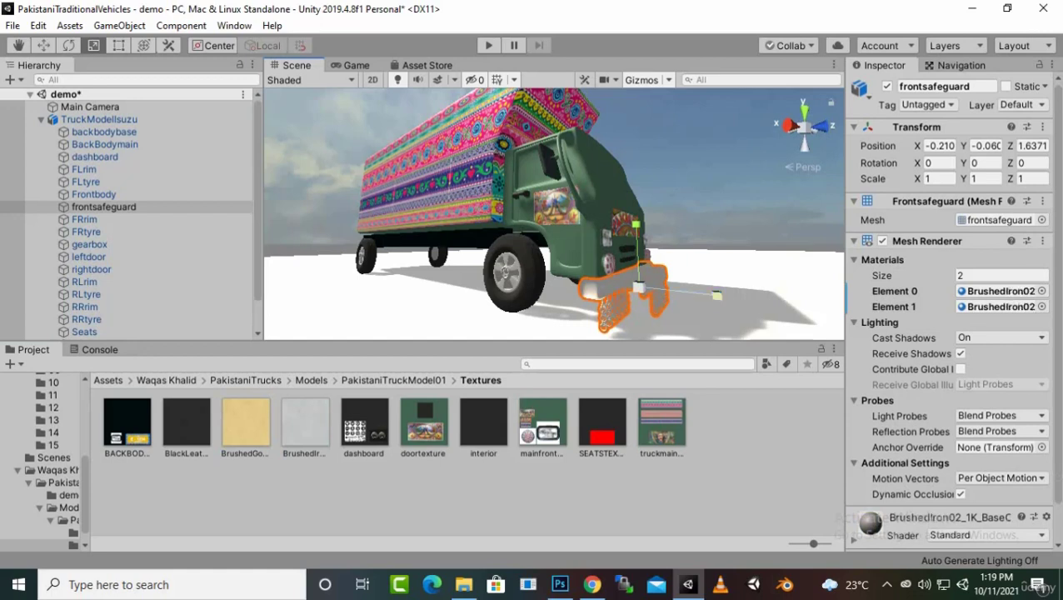
pyautogui.moveTo(683, 293); pyautogui.dragTo(667, 284, button='middle')
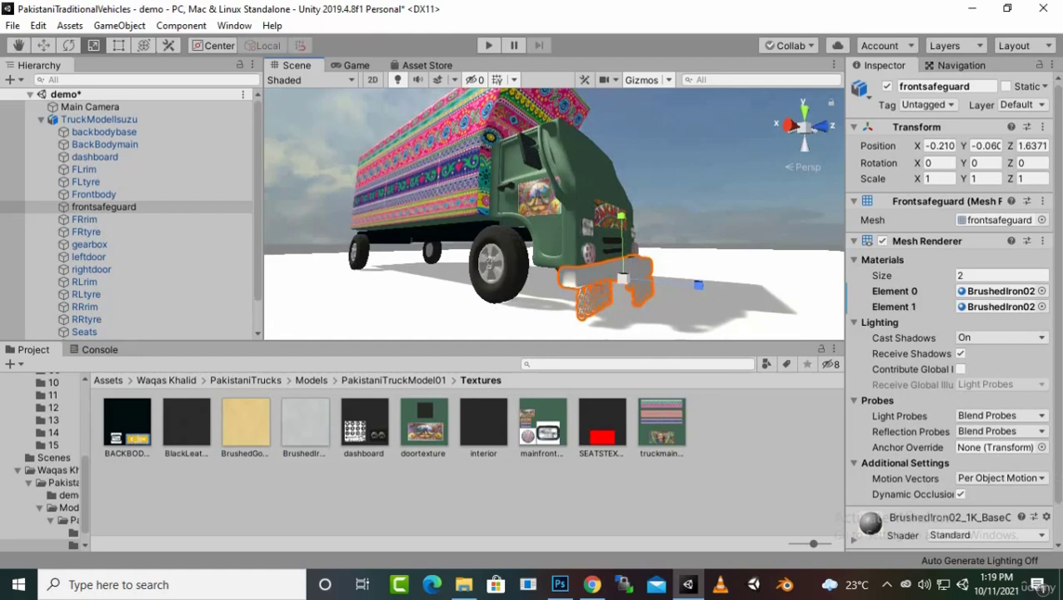
# Open the Materials folder of PakistaniTruckModel01
pyautogui.click(393, 380)
pyautogui.doubleClick(126, 423)
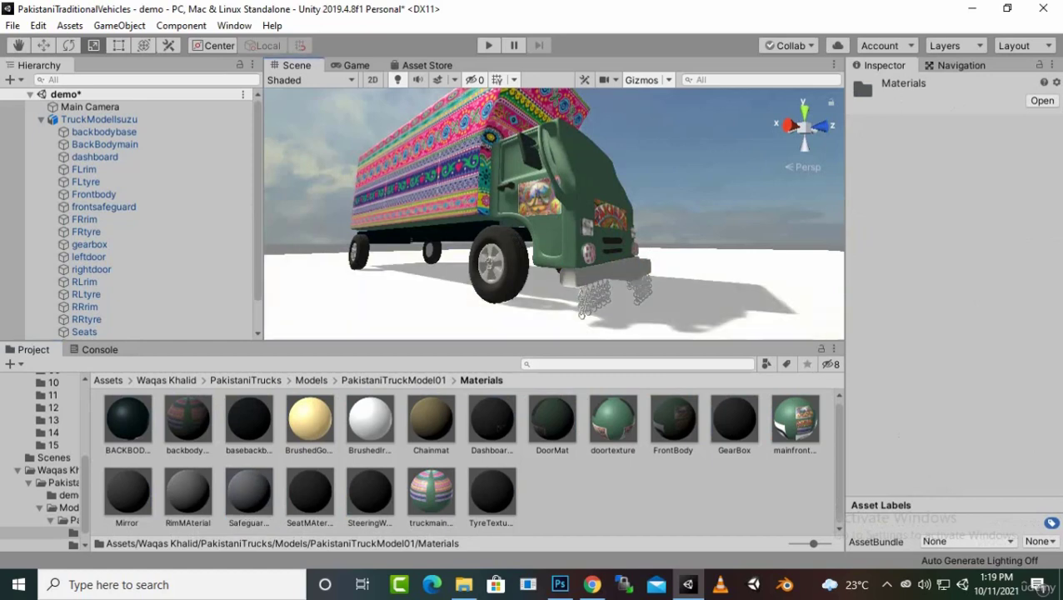
# Apply the gold material to the chains hanging beneath the truck's front safeguard
pyautogui.moveTo(584, 217); pyautogui.dragTo(437, 221, button='middle')
pyautogui.scroll(6, 554, 214)
pyautogui.moveTo(533, 217); pyautogui.dragTo(552, 213, button='middle')
pyautogui.moveTo(467, 275); pyautogui.dragTo(749, 125, button='middle')
pyautogui.scroll(-5, 554, 214)
pyautogui.keyDown('alt'); pyautogui.moveTo(345, 254); pyautogui.dragTo(406, 335); pyautogui.keyUp('alt')
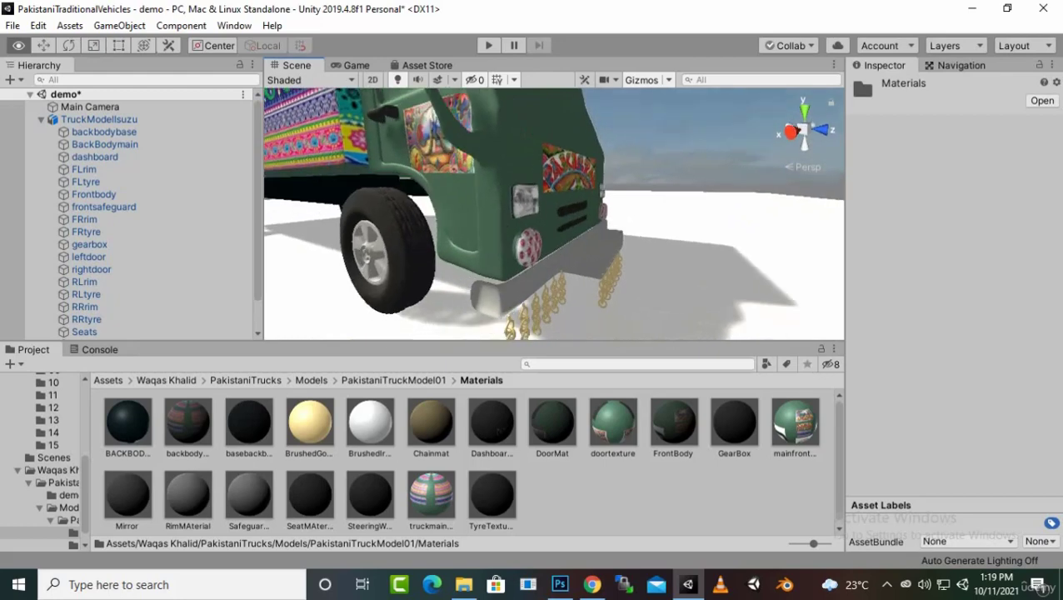
# Apply the TyreTexture material to the truck's right front tyre
pyautogui.scroll(-3, 406, 325)
pyautogui.moveTo(406, 325); pyautogui.dragTo(577, 301, button='middle')
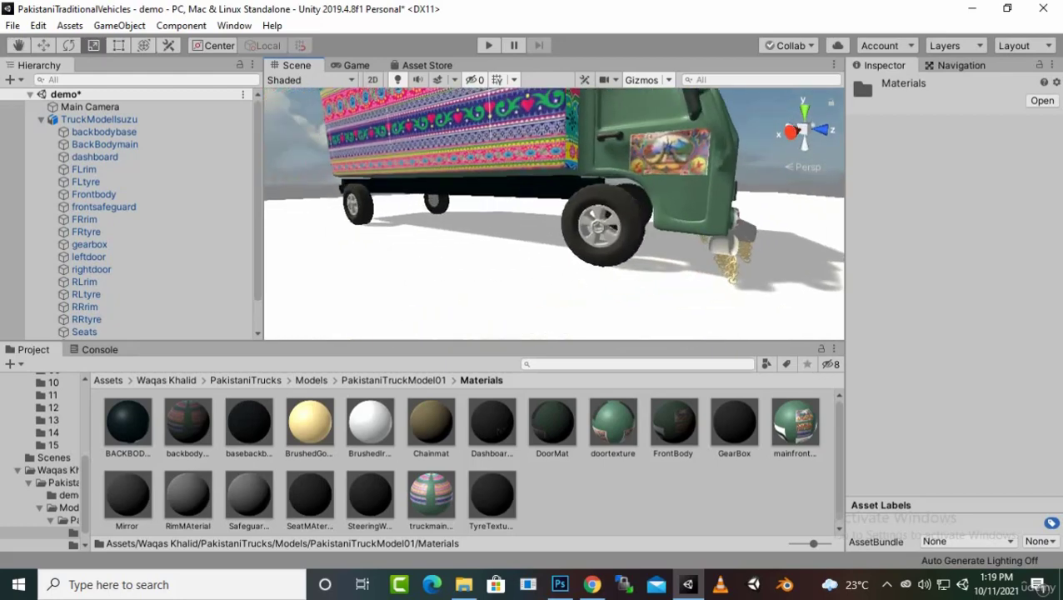
pyautogui.click(477, 136)
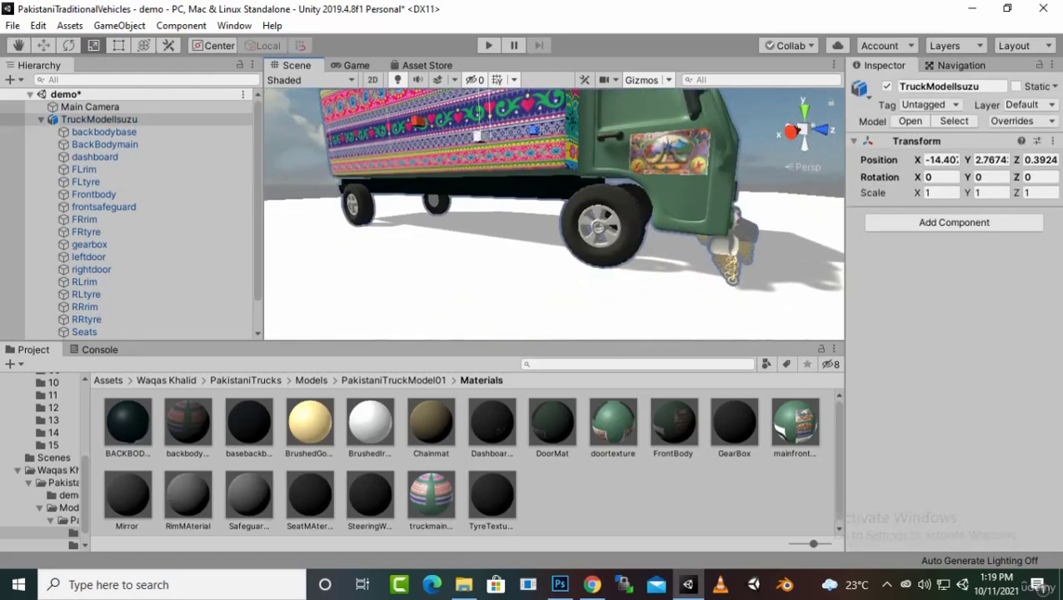
pyautogui.moveTo(492, 495); pyautogui.dragTo(593, 242)
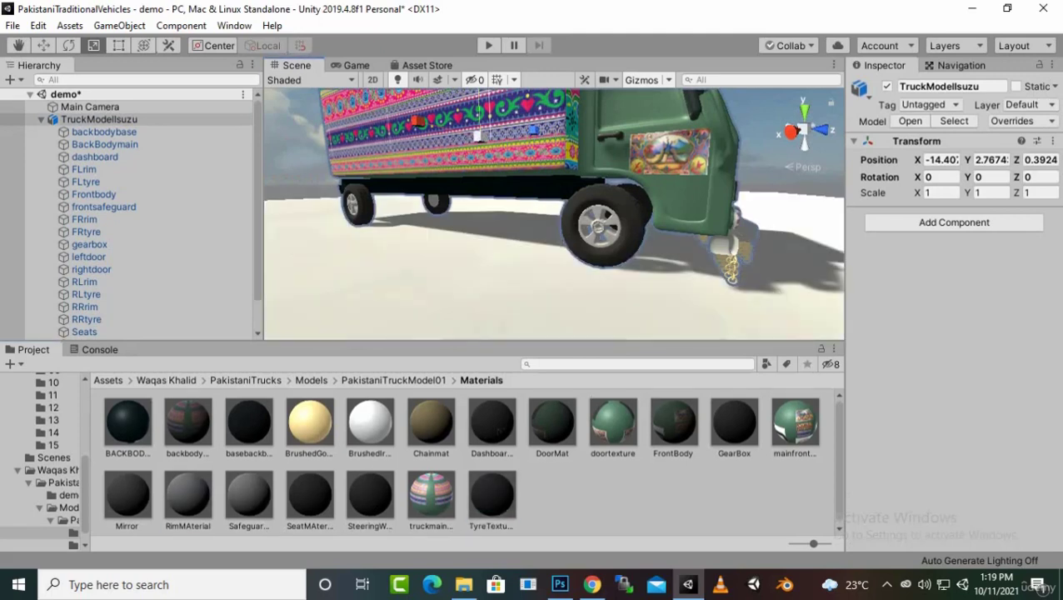
# Select the RRtyre part and apply RimMAterial to the right rear wheel
pyautogui.keyDown('alt'); pyautogui.moveTo(400, 216); pyautogui.dragTo(771, 217); pyautogui.keyUp('alt')
pyautogui.click(363, 257)
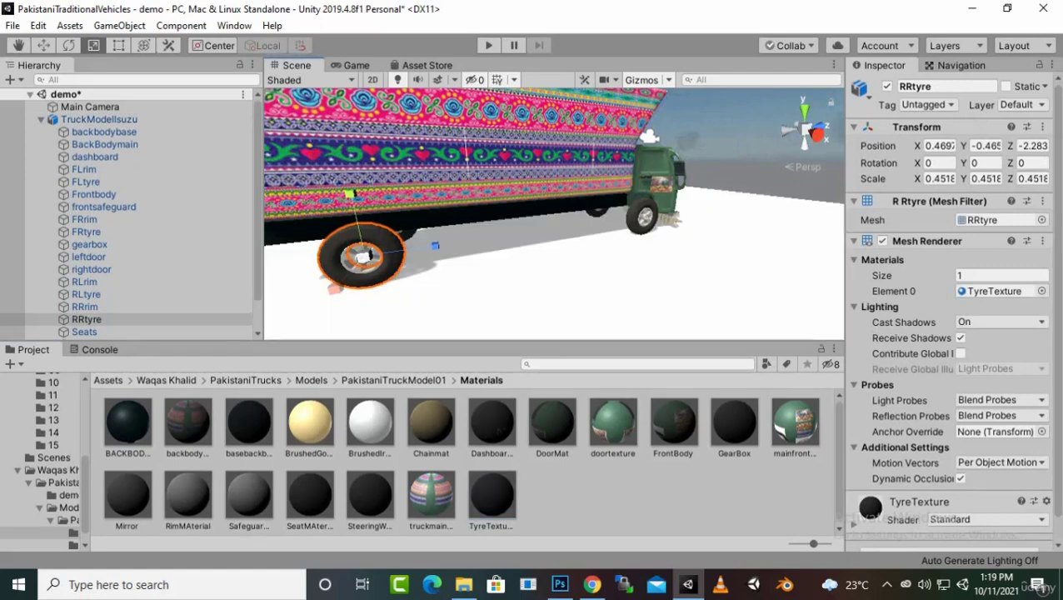
pyautogui.moveTo(188, 495); pyautogui.dragTo(337, 288)
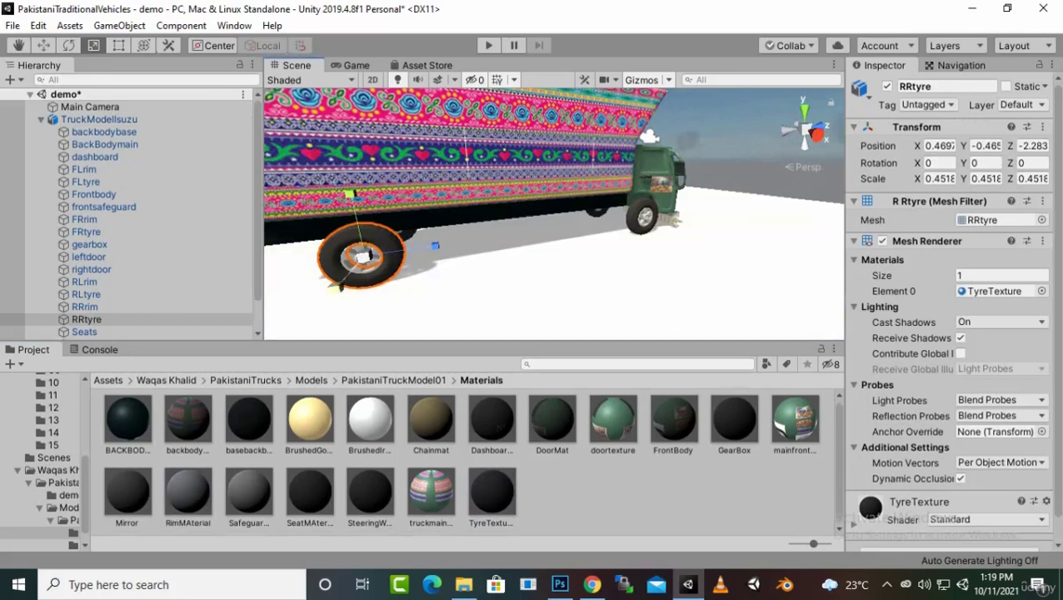
# Apply the TyreTexture material to the left rear tyre and RimMAterial to its rim
pyautogui.scroll(-3, 408, 264)
pyautogui.keyDown('alt'); pyautogui.moveTo(417, 263); pyautogui.dragTo(821, 265); pyautogui.keyUp('alt')
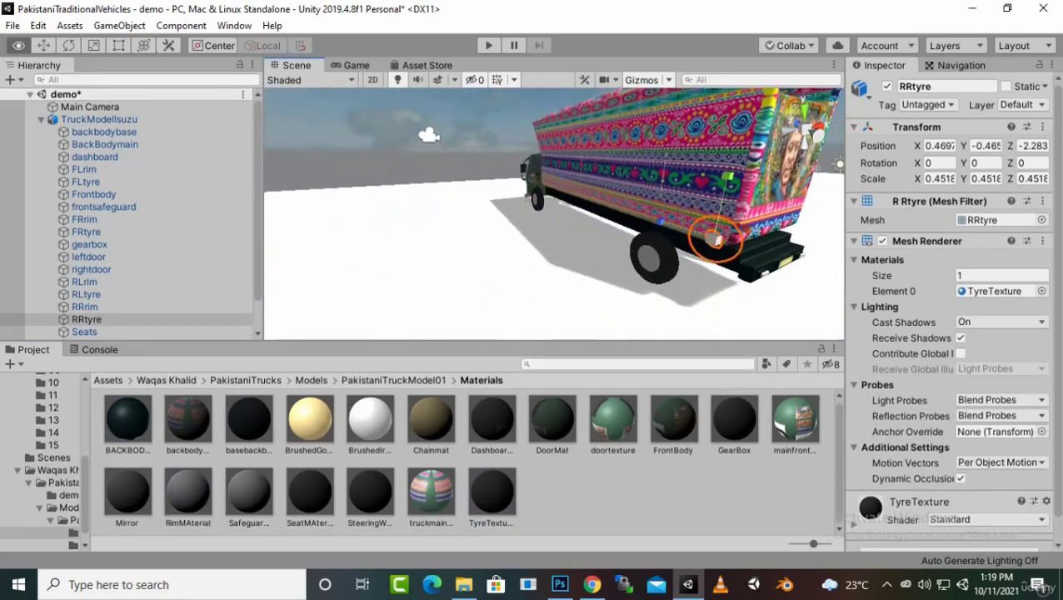
pyautogui.moveTo(492, 492); pyautogui.dragTo(654, 271)
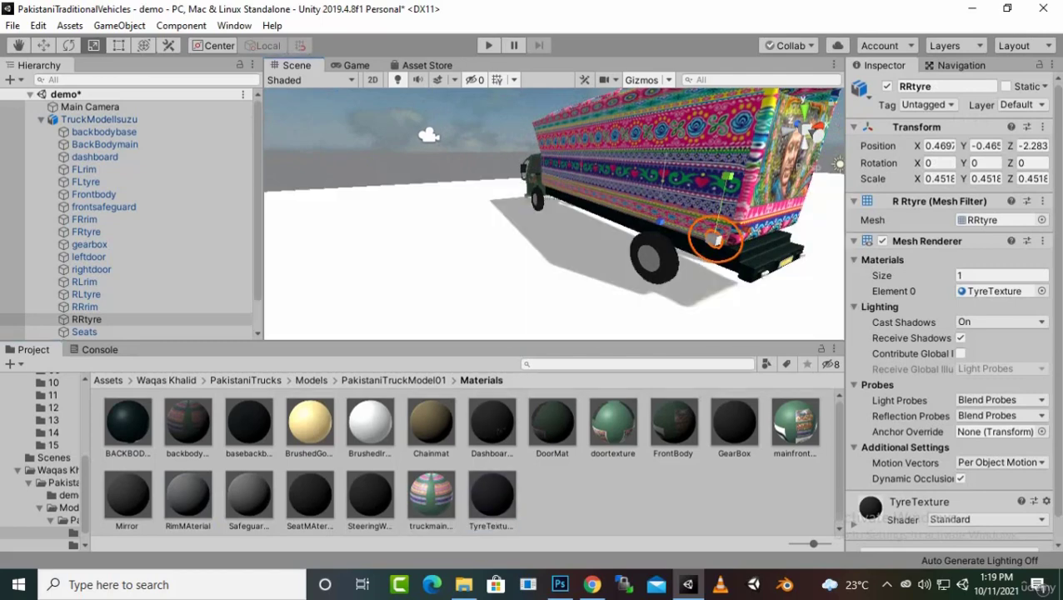
pyautogui.moveTo(188, 496); pyautogui.dragTo(654, 258)
# Apply the TyreTexture material to the left front tyre and RimMAterial to its rim
pyautogui.keyDown('alt'); pyautogui.moveTo(467, 217); pyautogui.dragTo(666, 250); pyautogui.keyUp('alt')
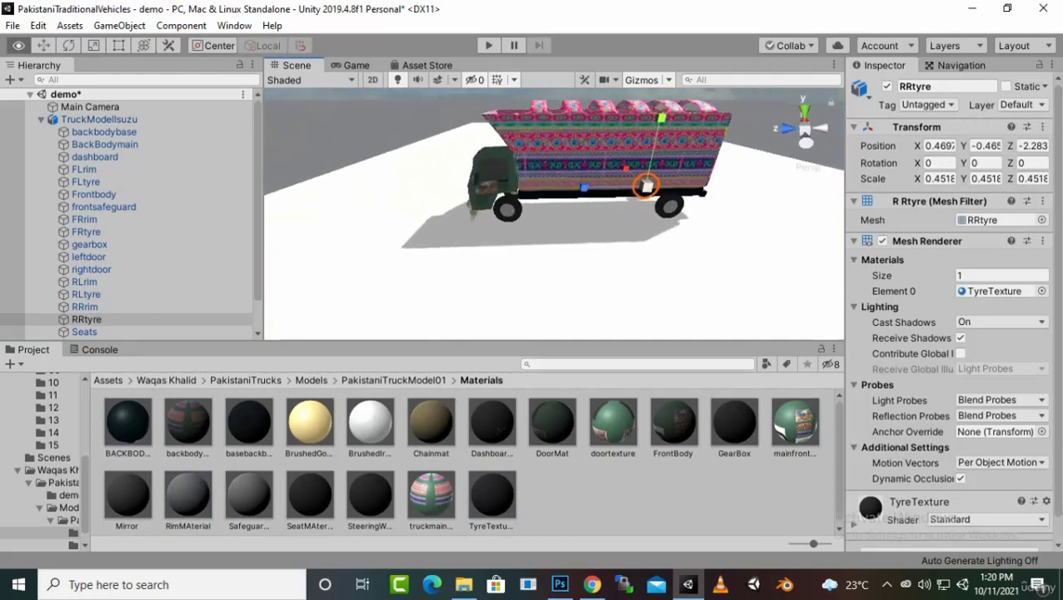
pyautogui.scroll(6, 554, 214)
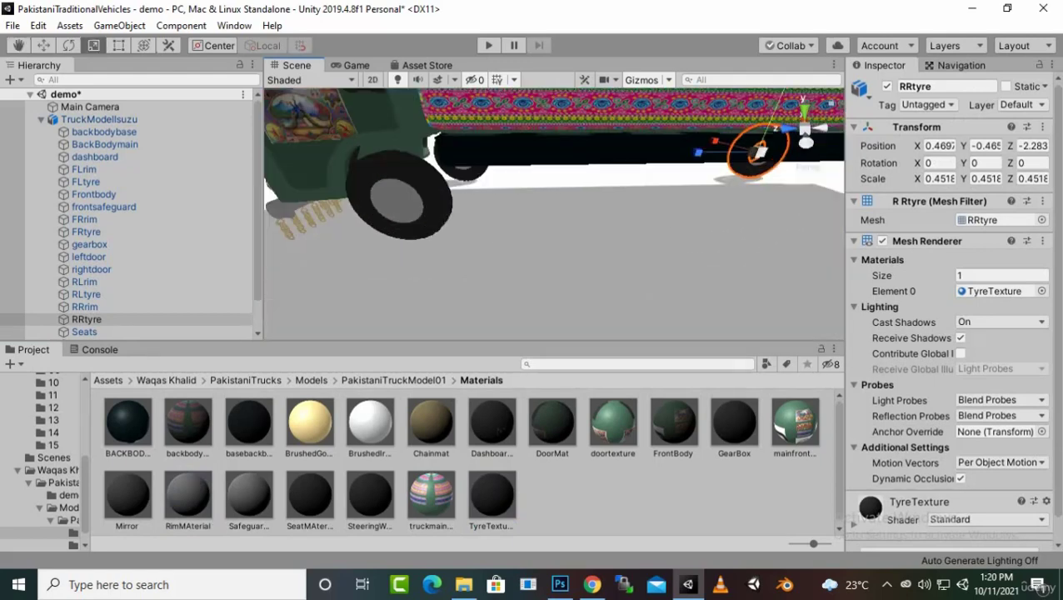
pyautogui.moveTo(491, 496); pyautogui.dragTo(416, 225)
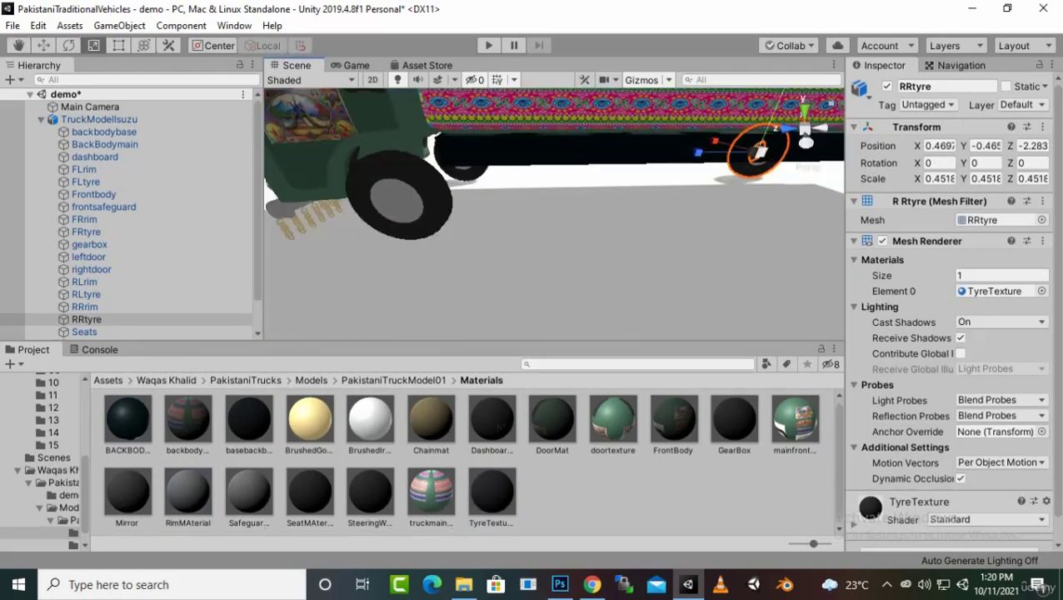
pyautogui.moveTo(188, 491); pyautogui.dragTo(397, 200)
# Deactivate the leftdoor part to expose the inside of the truck's cab
pyautogui.scroll(-4, 554, 213)
pyautogui.click(600, 138)
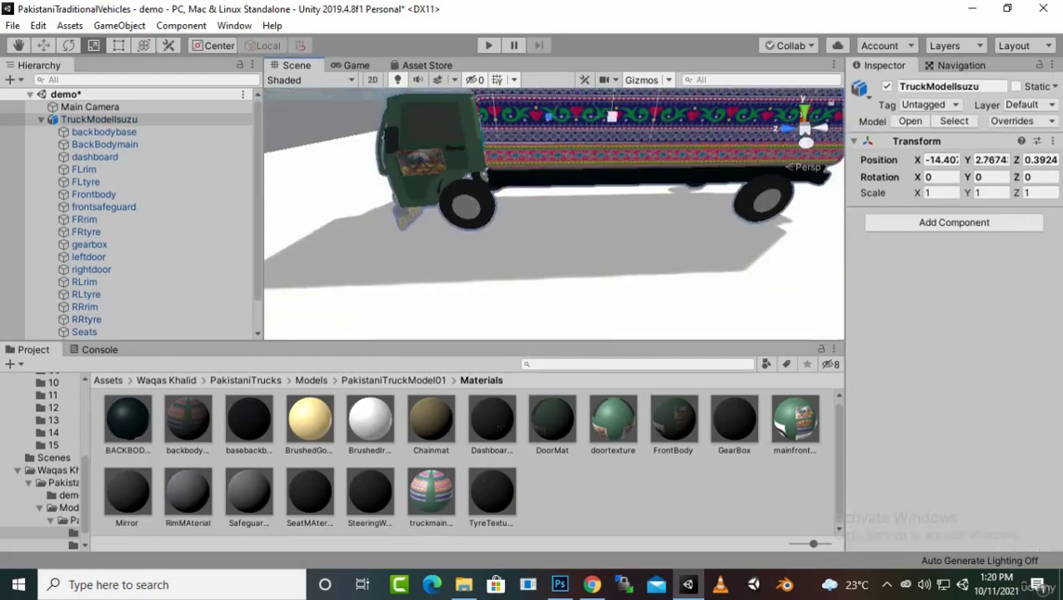
pyautogui.click(431, 162)
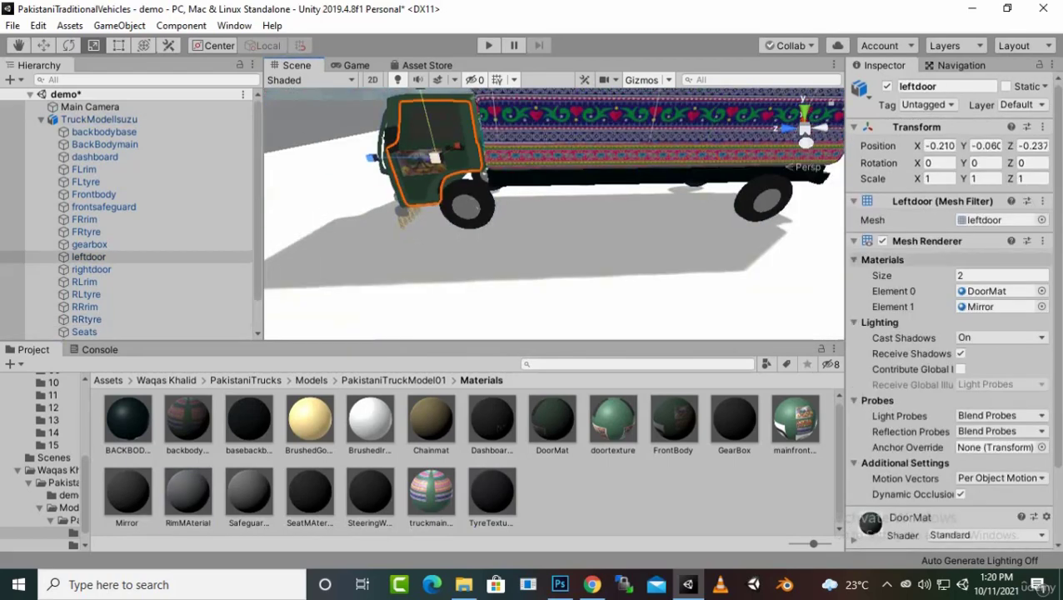
pyautogui.click(888, 87)
pyautogui.scroll(4, 500, 191)
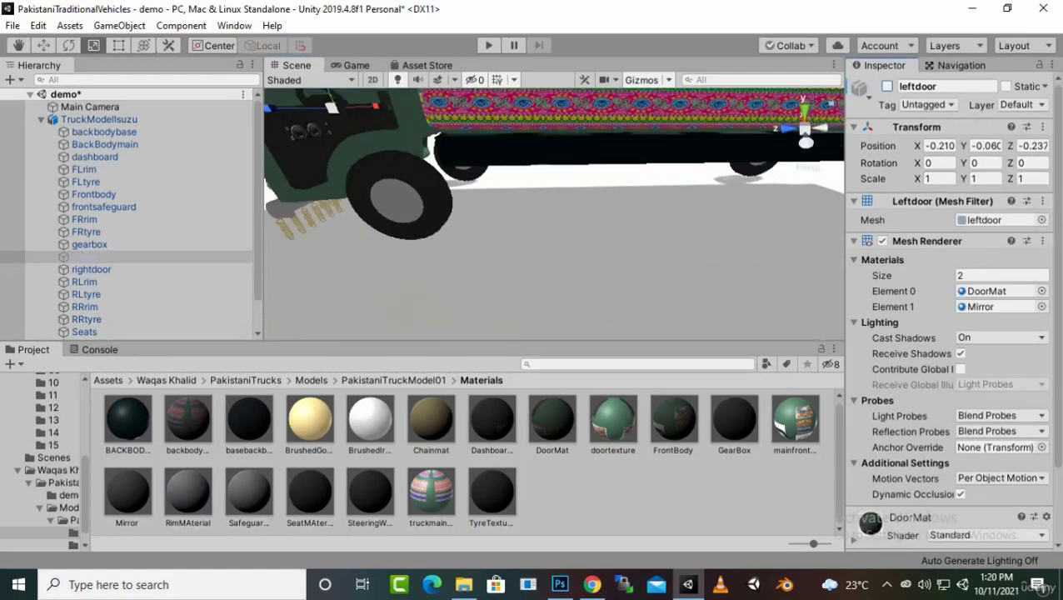
pyautogui.moveTo(499, 191); pyautogui.dragTo(532, 197, button='middle')
pyautogui.moveTo(293, 104); pyautogui.dragTo(503, 231, button='middle')
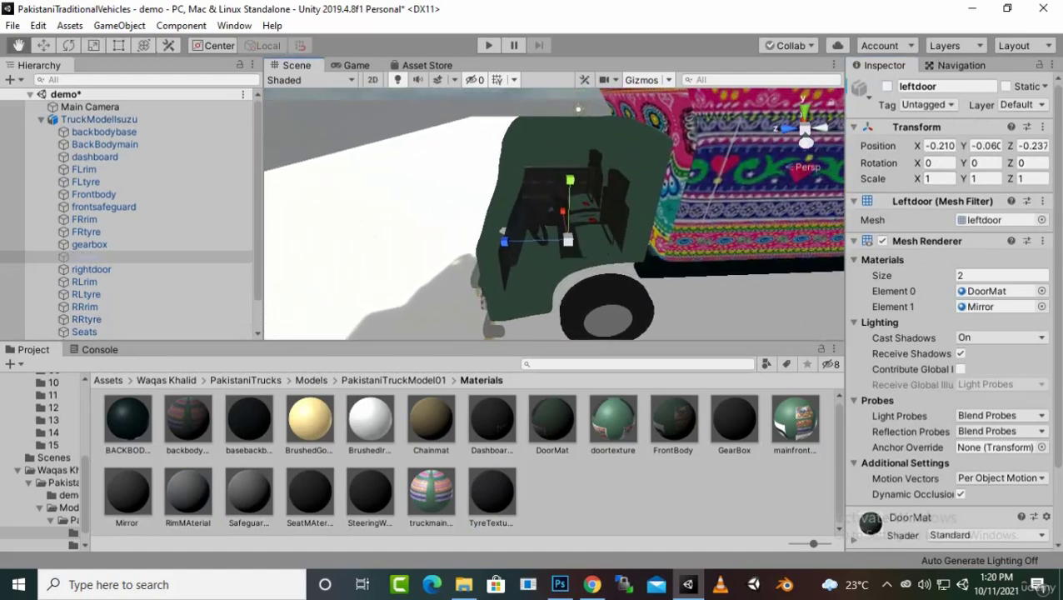
# Select the seats inside the cab and unpack the TruckModelIsuzu prefab completely
pyautogui.click(614, 210)
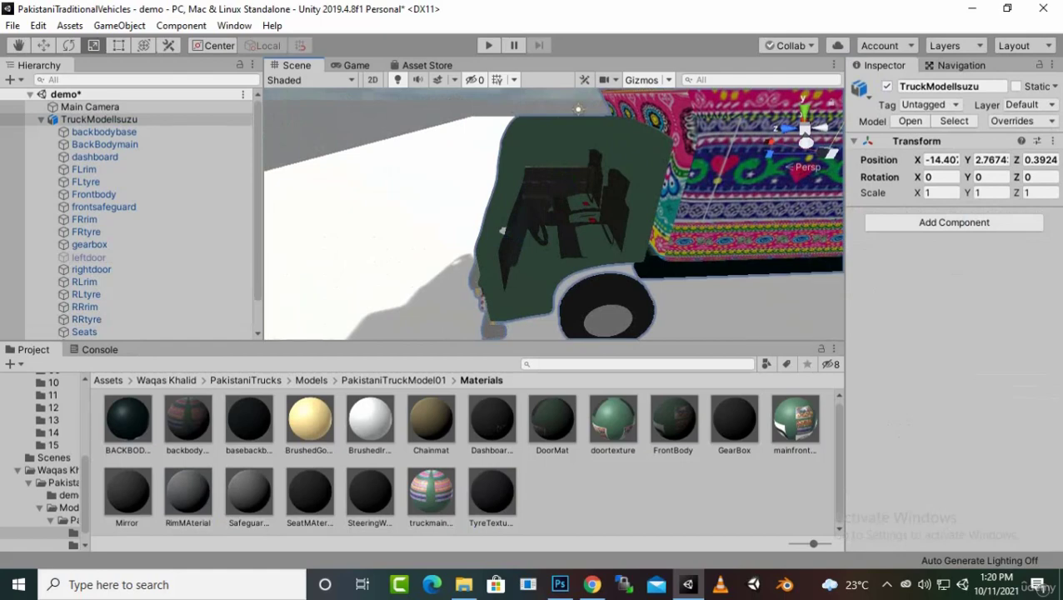
pyautogui.click(614, 210)
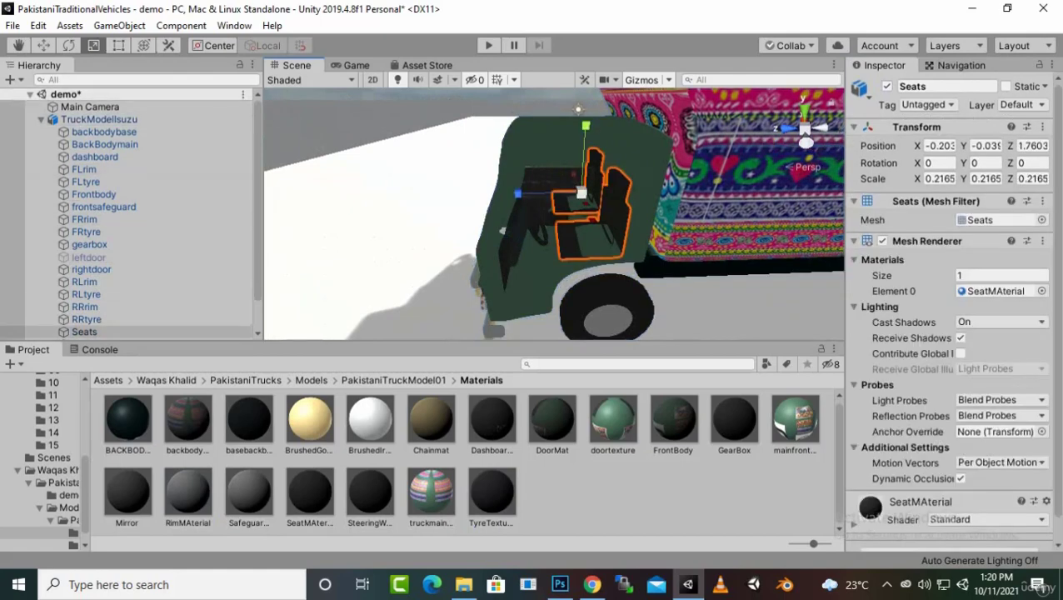
pyautogui.press('w')
pyautogui.scroll(3, 554, 214)
pyautogui.scroll(5, 554, 214)
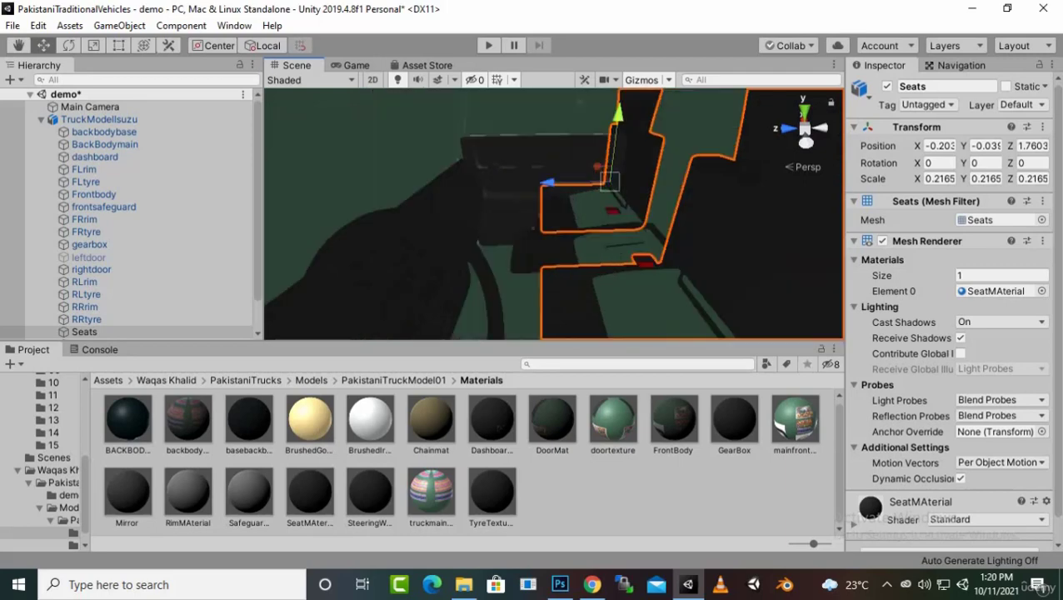
pyautogui.keyDown('shift'); pyautogui.click(541, 248); pyautogui.keyUp('shift')
pyautogui.rightClick(134, 121)
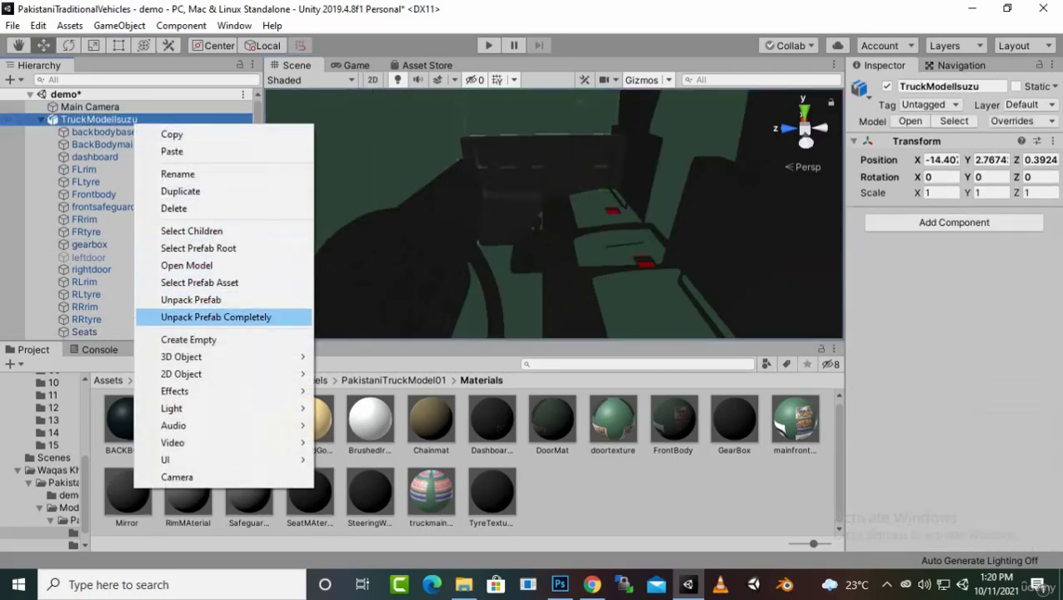
pyautogui.click(200, 317)
# Select the gearbox and Seats parts together and move them slightly upward above the cab floor
pyautogui.click(550, 249)
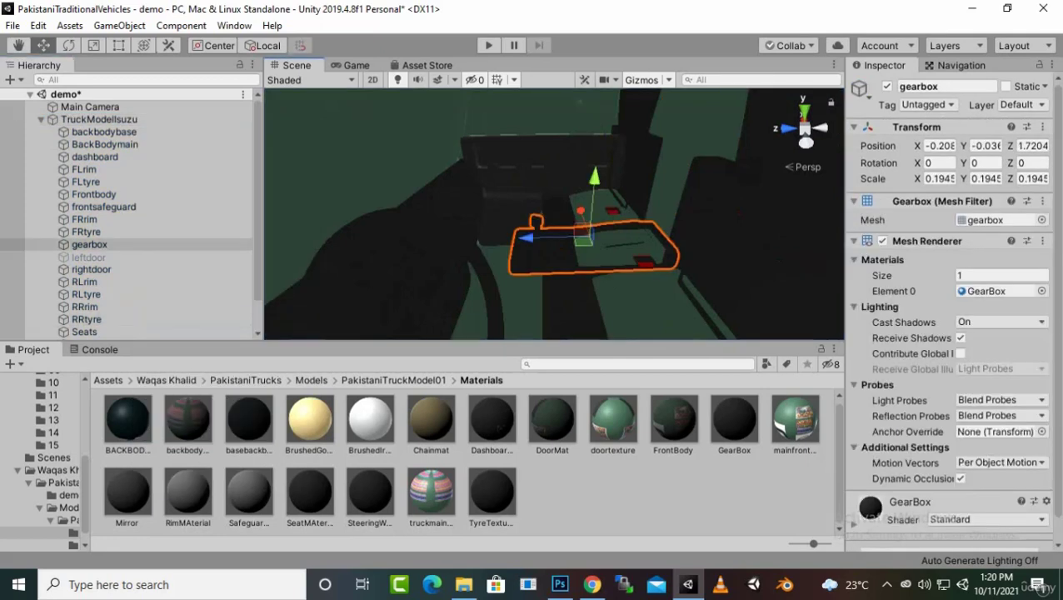
pyautogui.keyDown('shift'); pyautogui.click(633, 296); pyautogui.keyUp('shift')
pyautogui.moveTo(599, 121); pyautogui.dragTo(600, 101)
pyautogui.scroll(-4, 600, 103)
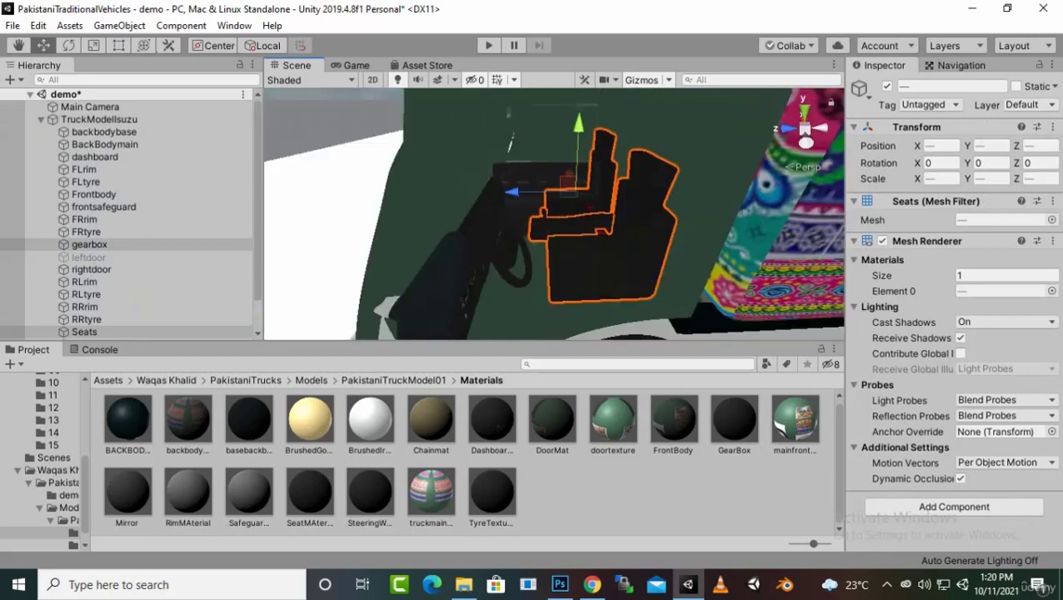
pyautogui.scroll(2, 600, 103)
pyautogui.hotkey('shift', 'd')
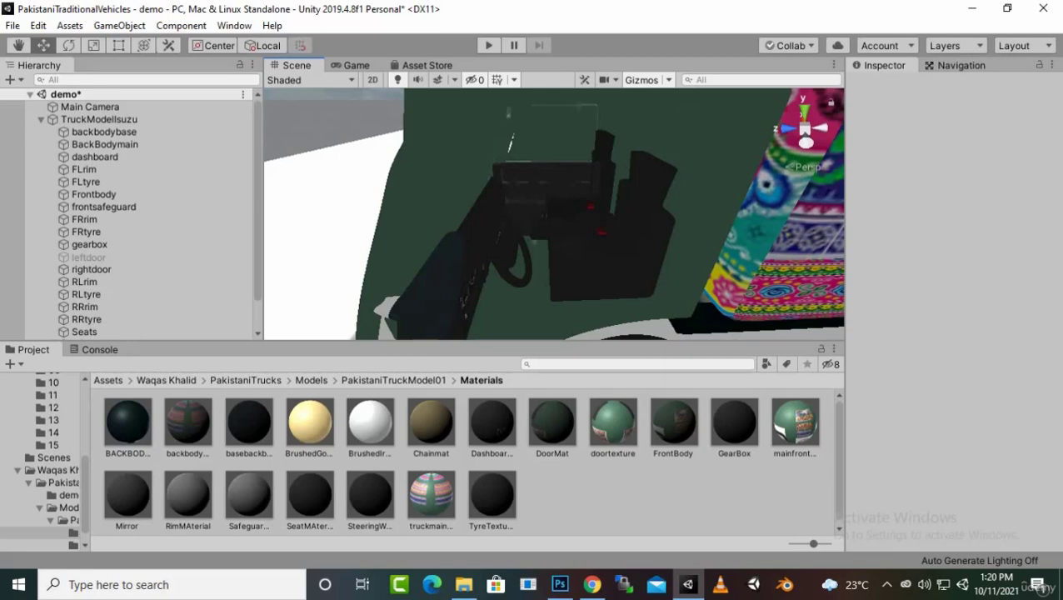
# Apply SeatMAterial to the seats inside the cab
pyautogui.moveTo(310, 495); pyautogui.dragTo(438, 271)
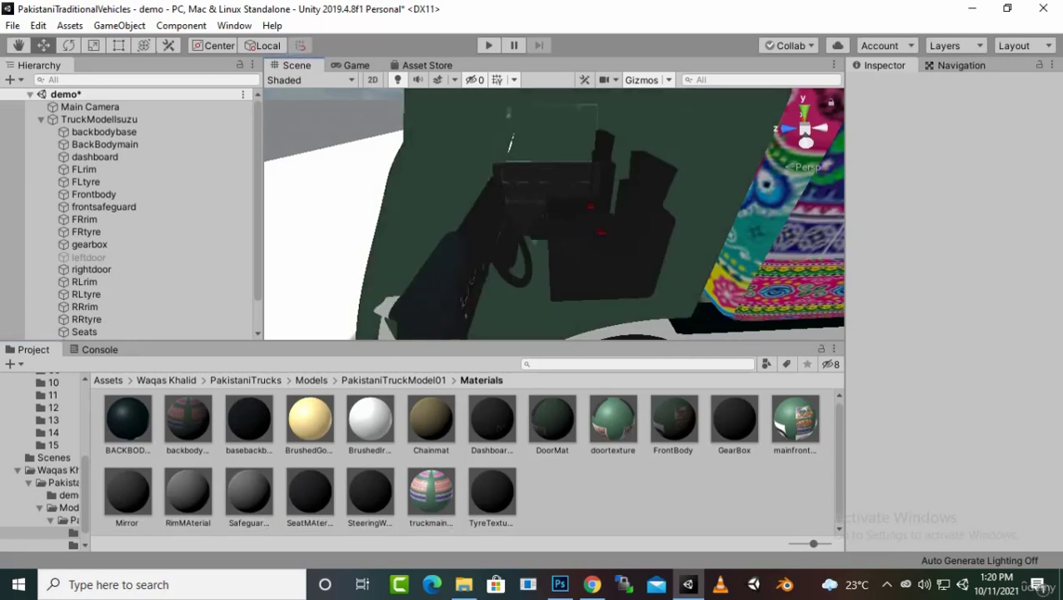
pyautogui.moveTo(310, 493); pyautogui.dragTo(575, 208)
pyautogui.scroll(-4, 542, 208)
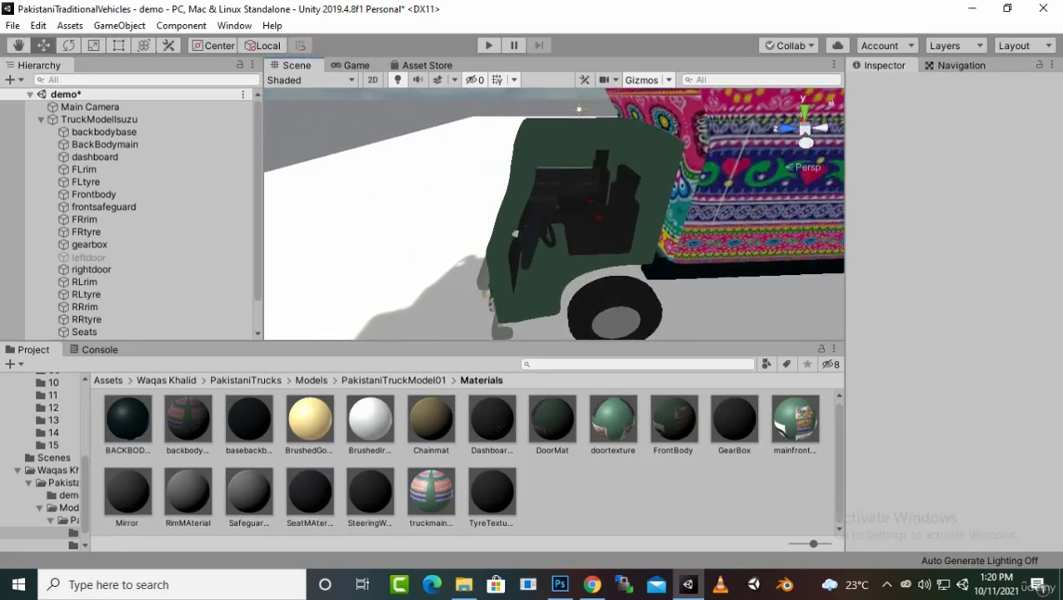
# Open the Textures folder of PakistaniTruckModel01 and apply the dashboard and seats textures to the cab's interior parts
pyautogui.moveTo(550, 209); pyautogui.dragTo(583, 203, button='middle')
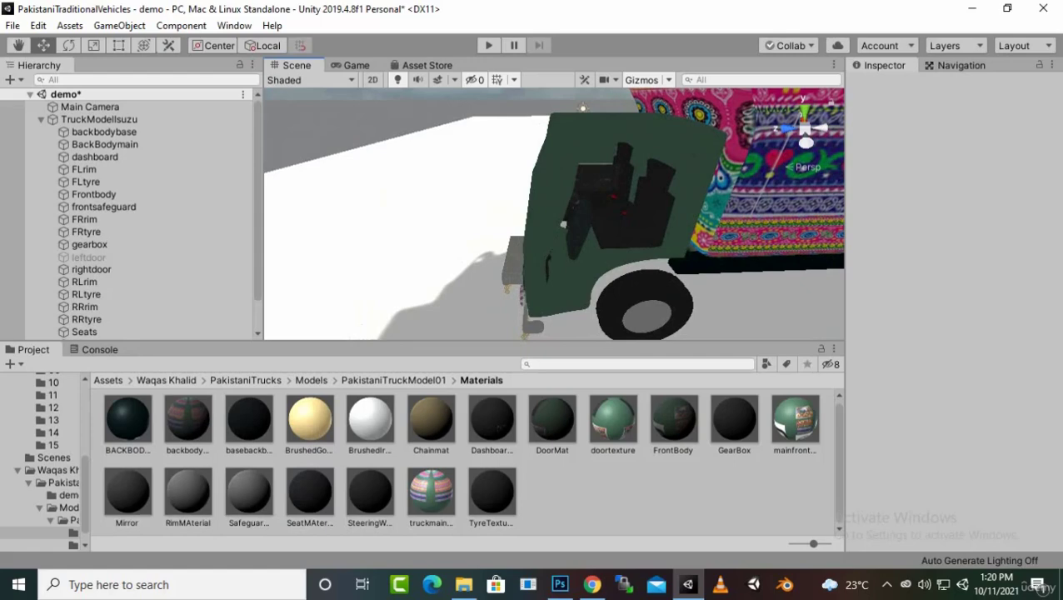
pyautogui.keyDown('alt'); pyautogui.moveTo(583, 208); pyautogui.dragTo(481, 215); pyautogui.keyUp('alt')
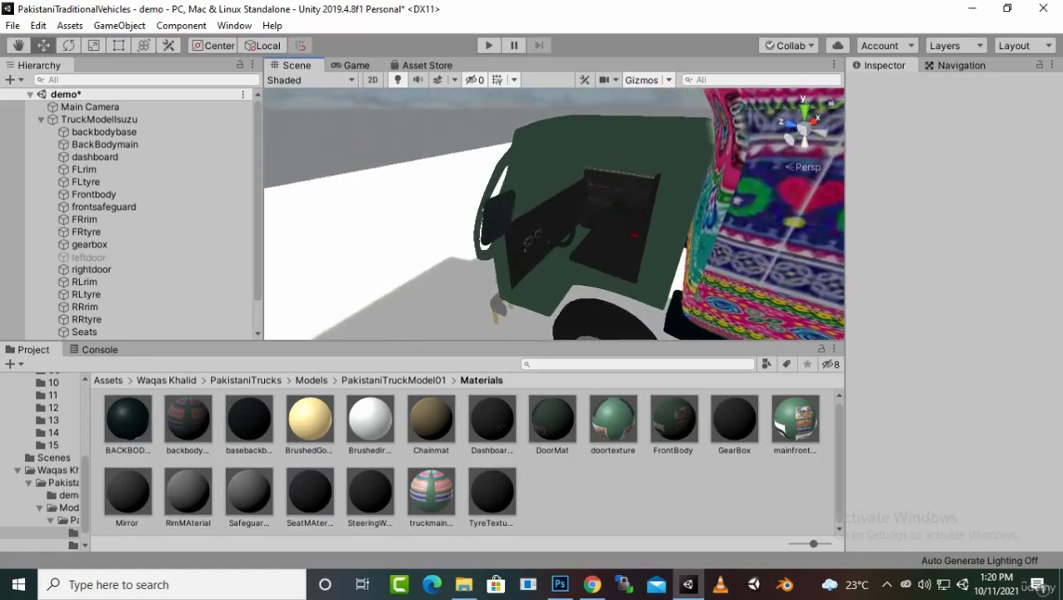
pyautogui.scroll(3, 554, 214)
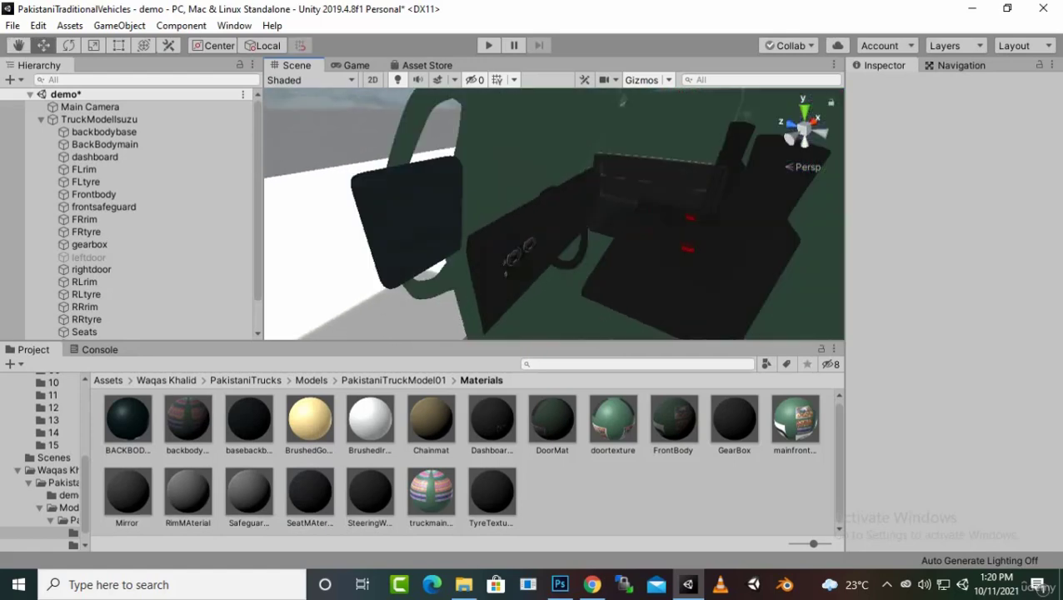
pyautogui.click(393, 380)
pyautogui.doubleClick(188, 421)
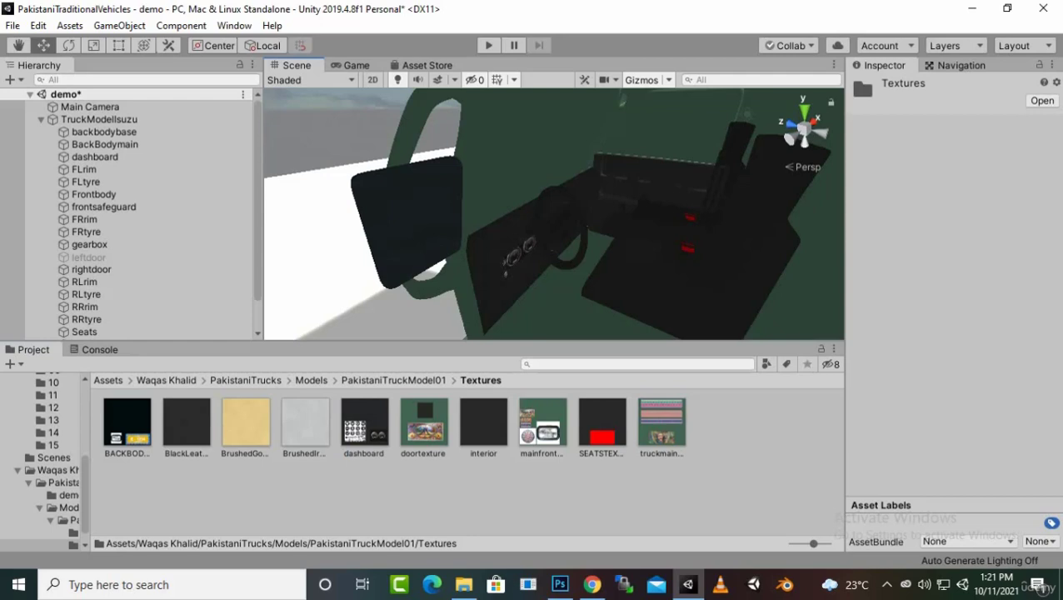
pyautogui.click(579, 247)
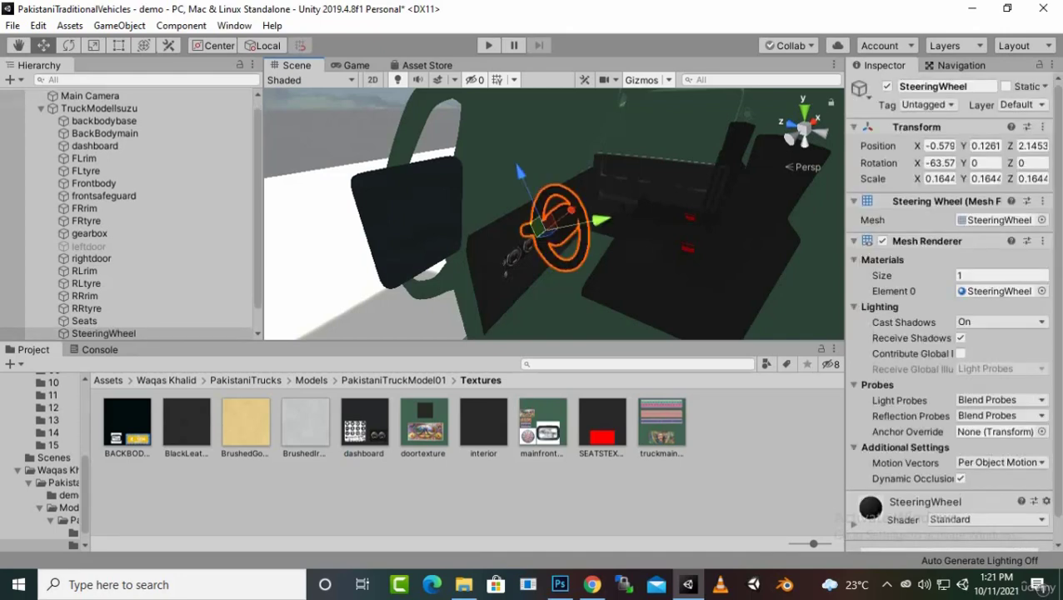
pyautogui.click(602, 425)
# Return to the Materials folder and apply the SteeringWheel material to the steering wheel
pyautogui.press('BackSpace')
pyautogui.doubleClick(126, 428)
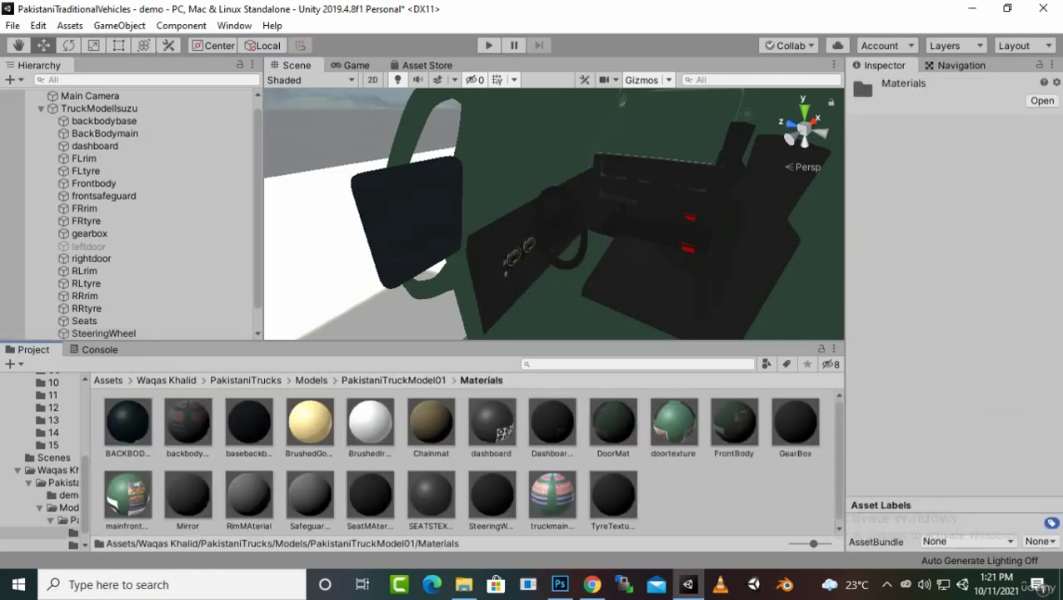
pyautogui.moveTo(492, 495); pyautogui.dragTo(575, 258)
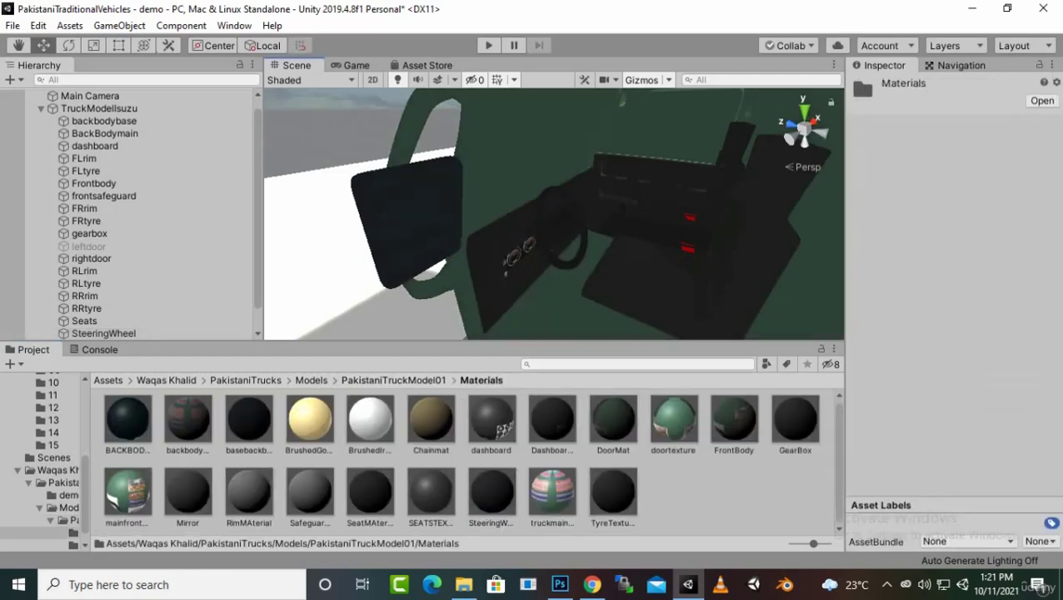
# Reactivate the hidden leftdoor part of the truck
pyautogui.click(533, 150)
pyautogui.scroll(-4, 553, 213)
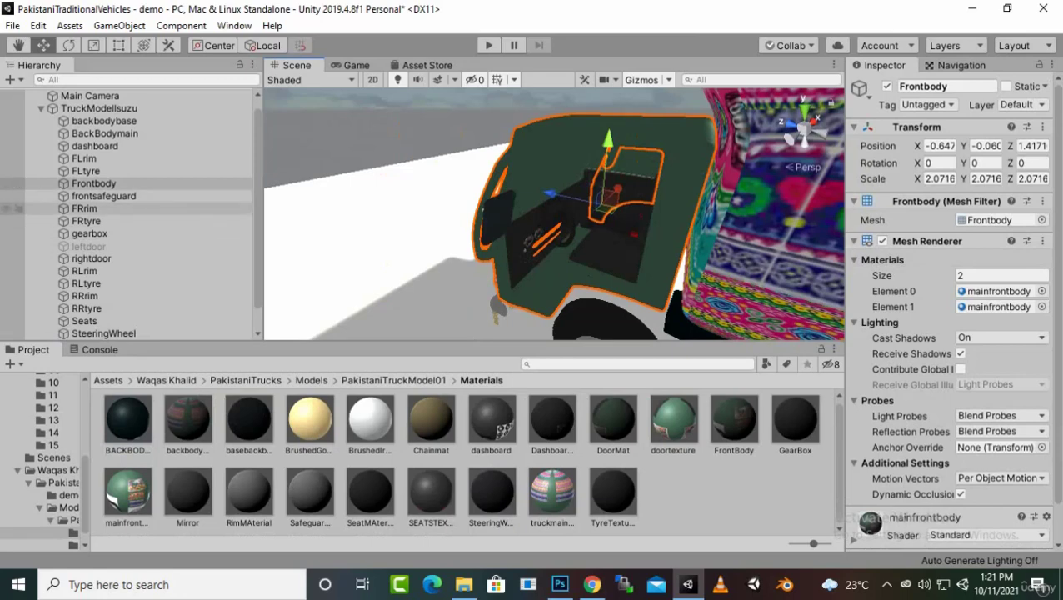
pyautogui.click(90, 245)
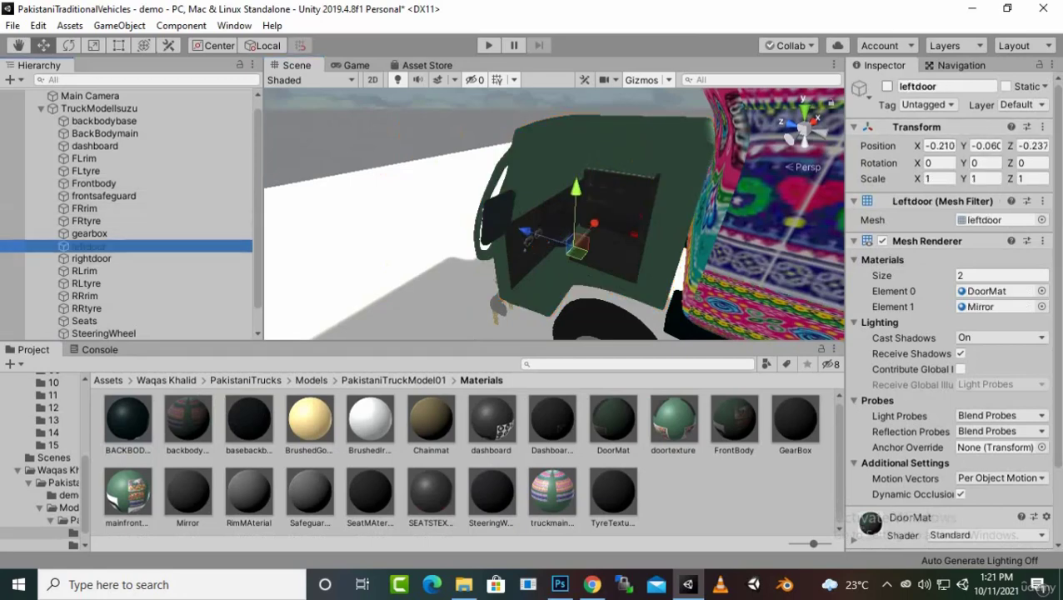
pyautogui.click(886, 86)
pyautogui.scroll(5, 533, 241)
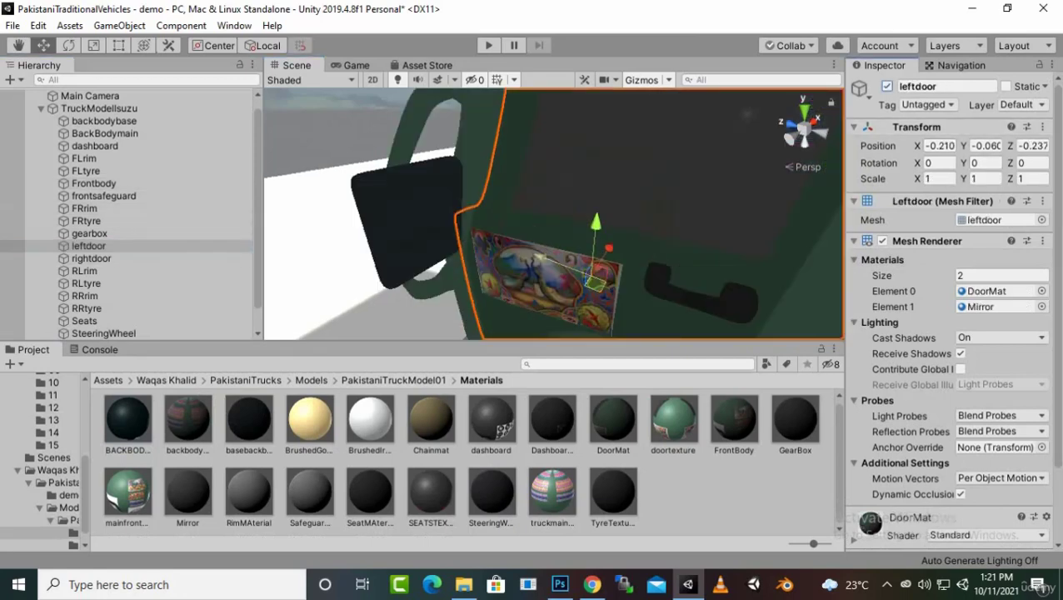
pyautogui.scroll(-5, 554, 259)
pyautogui.moveTo(583, 237)
pyautogui.keyDown('alt'); pyautogui.mouseDown()
pyautogui.moveTo(783, 279)
pyautogui.moveTo(570, 235)
pyautogui.mouseUp(); pyautogui.keyUp('alt')
pyautogui.keyDown('alt'); pyautogui.moveTo(832, 150); pyautogui.dragTo(283, 166); pyautogui.keyUp('alt')
pyautogui.keyDown('alt'); pyautogui.moveTo(775, 242); pyautogui.dragTo(553, 205); pyautogui.keyUp('alt')
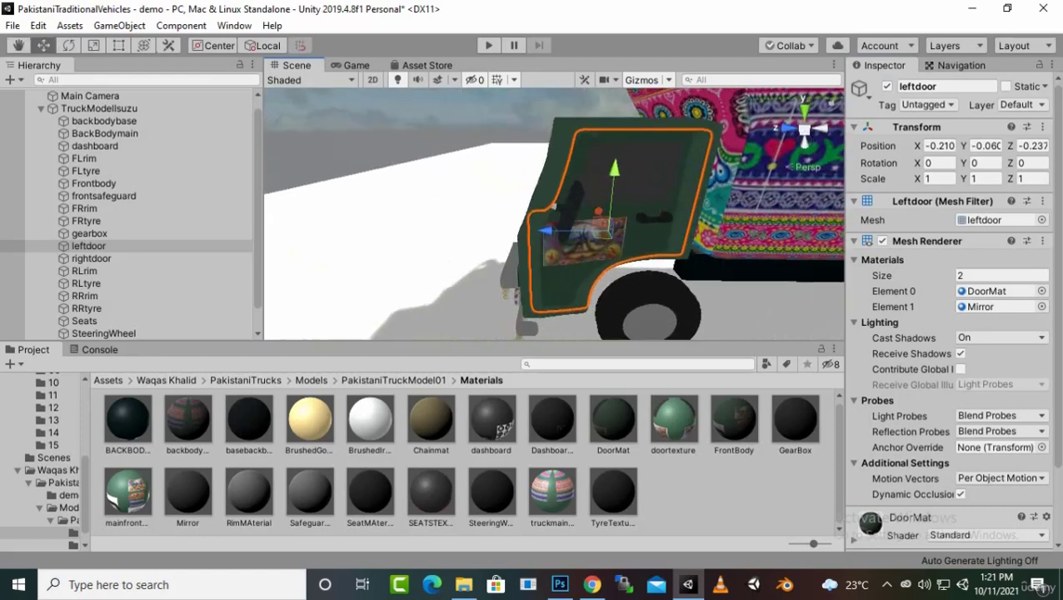
# Try the doortexture texture from the Textures folder on the left door's window
pyautogui.click(393, 380)
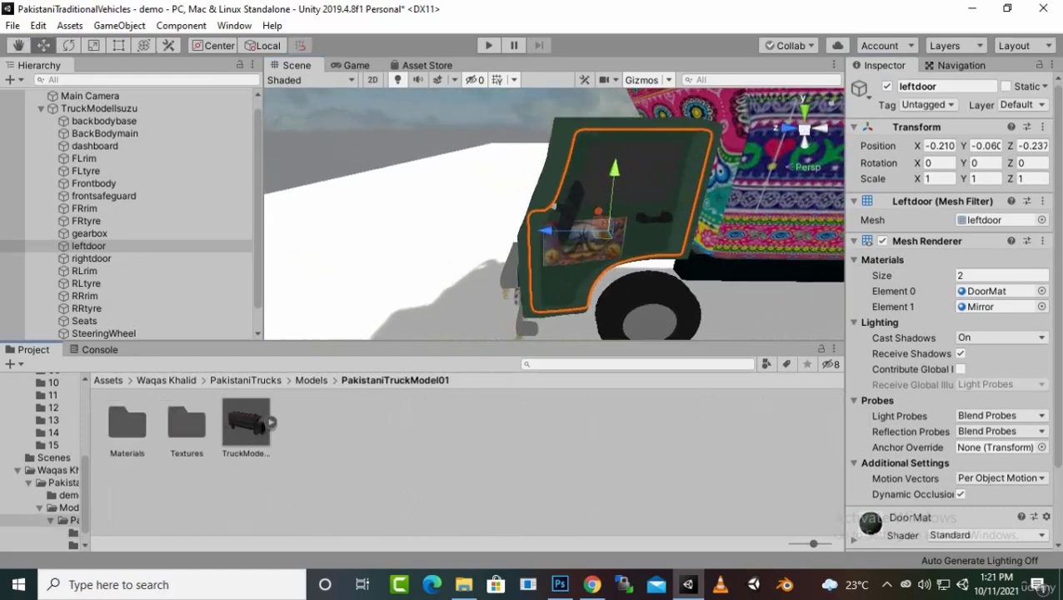
pyautogui.doubleClick(187, 423)
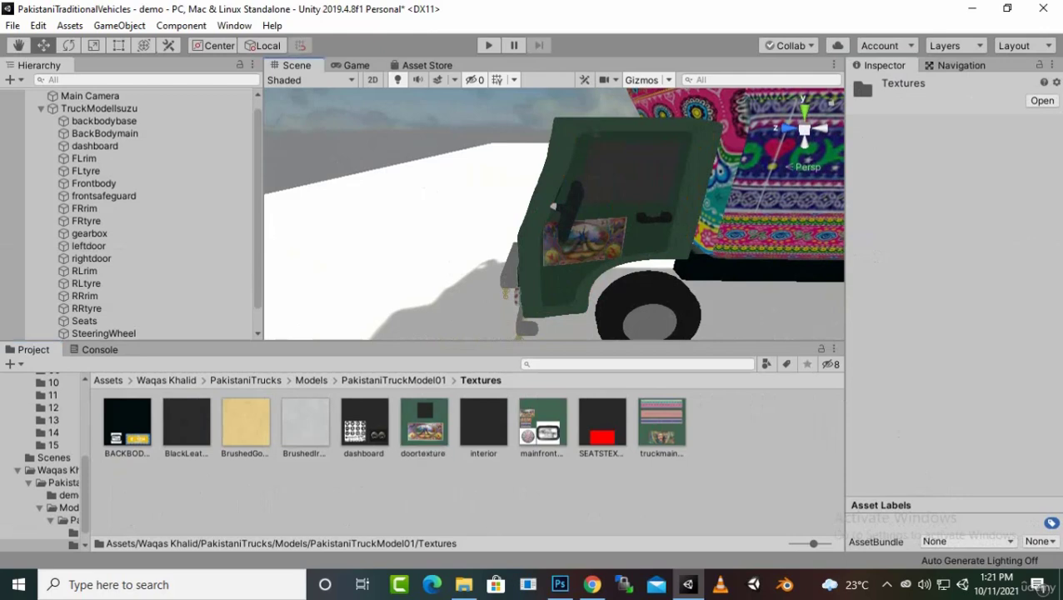
pyautogui.moveTo(424, 423); pyautogui.dragTo(620, 196)
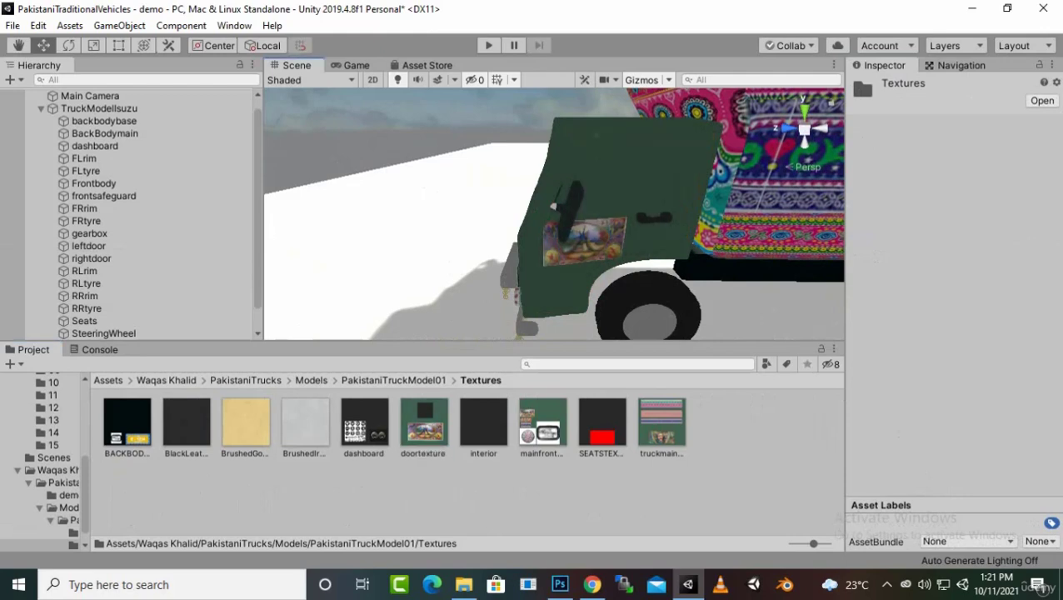
# Return to the Materials folder and apply the Mirror material to the left door's window
pyautogui.click(393, 380)
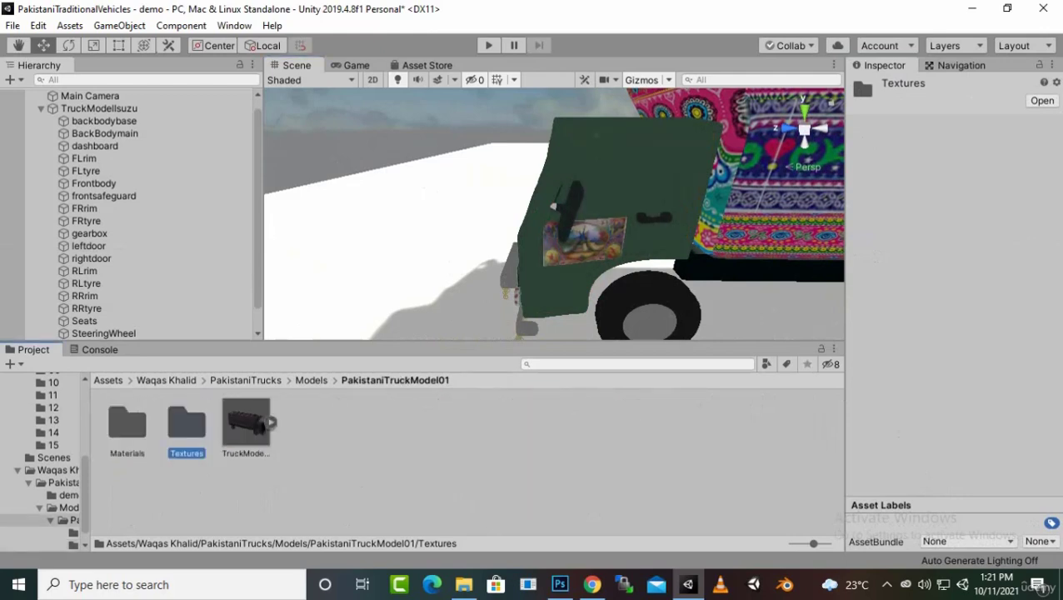
pyautogui.doubleClick(127, 423)
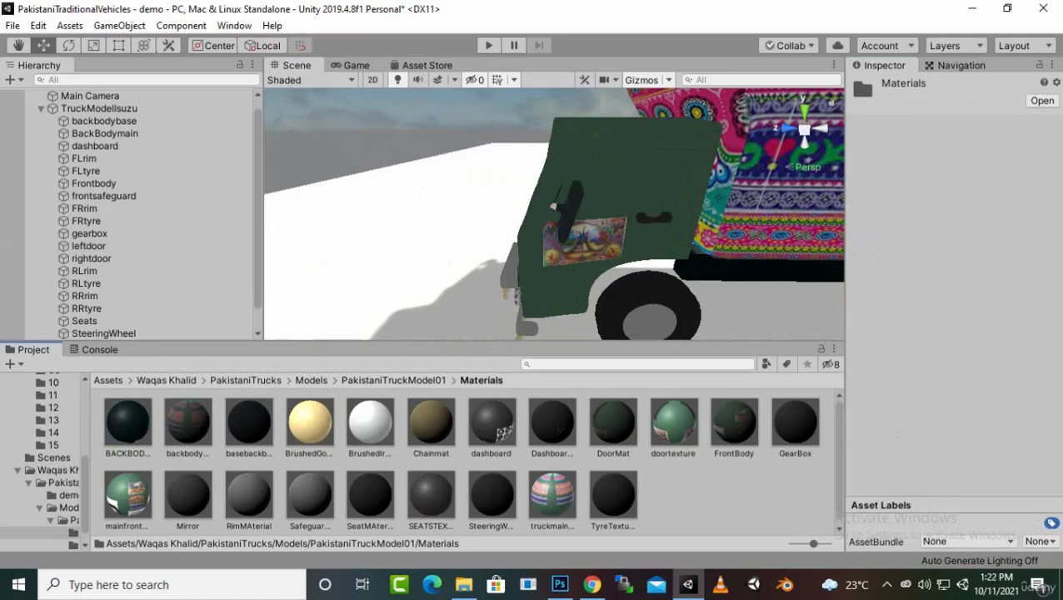
pyautogui.moveTo(188, 495); pyautogui.dragTo(629, 171)
# Apply the Mirror material to the window of the door on the opposite side of the cab
pyautogui.keyDown('alt'); pyautogui.moveTo(549, 208); pyautogui.dragTo(708, 267); pyautogui.keyUp('alt')
pyautogui.moveTo(187, 494); pyautogui.dragTo(833, 183)
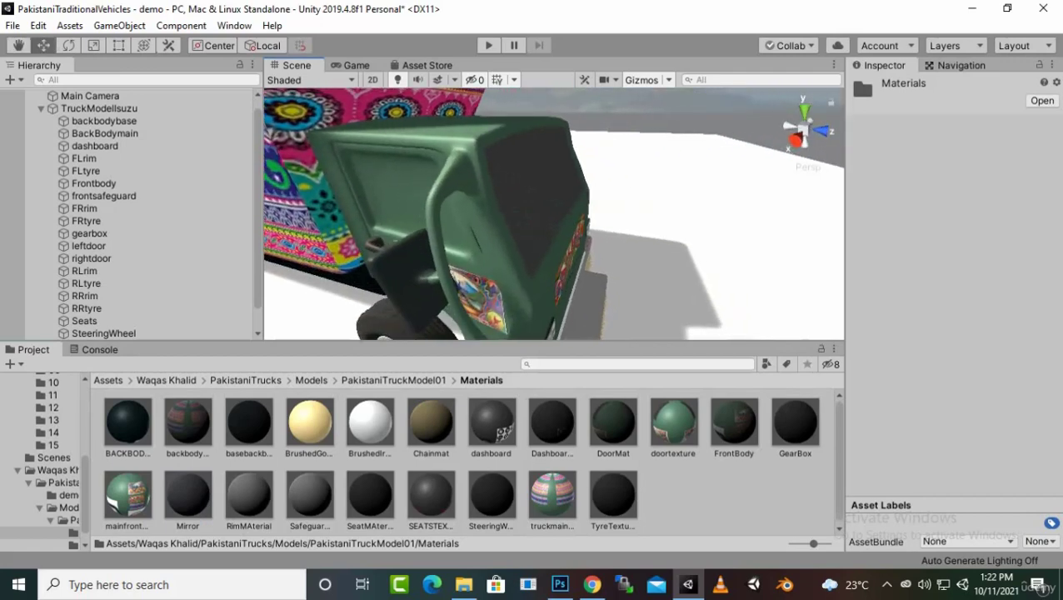
pyautogui.moveTo(188, 494); pyautogui.dragTo(404, 174)
pyautogui.scroll(-8, 404, 175)
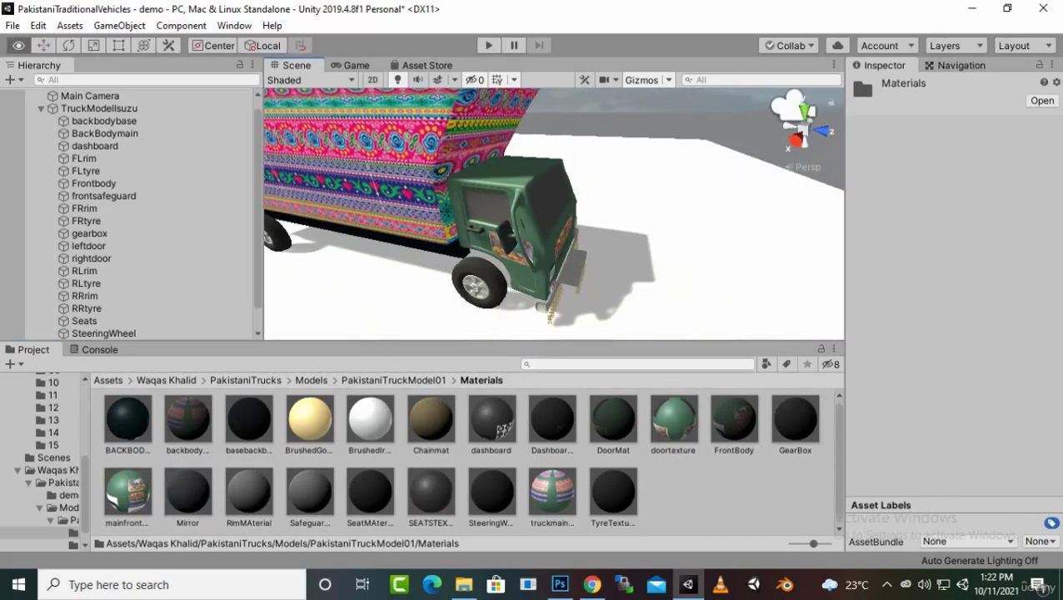
pyautogui.keyDown('alt'); pyautogui.moveTo(554, 213); pyautogui.dragTo(637, 158); pyautogui.keyUp('alt')
pyautogui.scroll(-3, 553, 212)
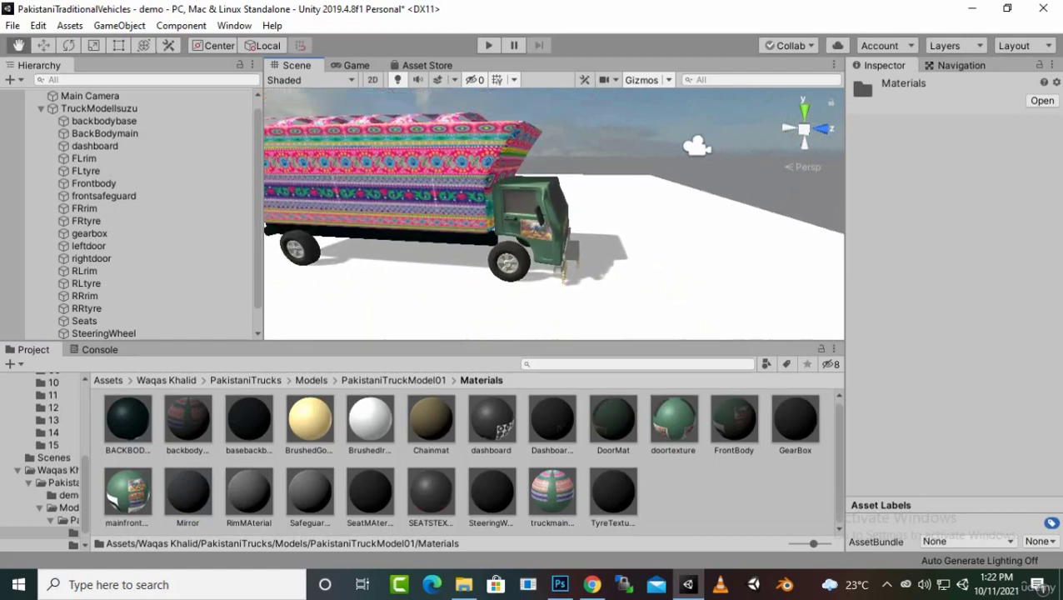
pyautogui.scroll(3, 554, 212)
pyautogui.press('w')
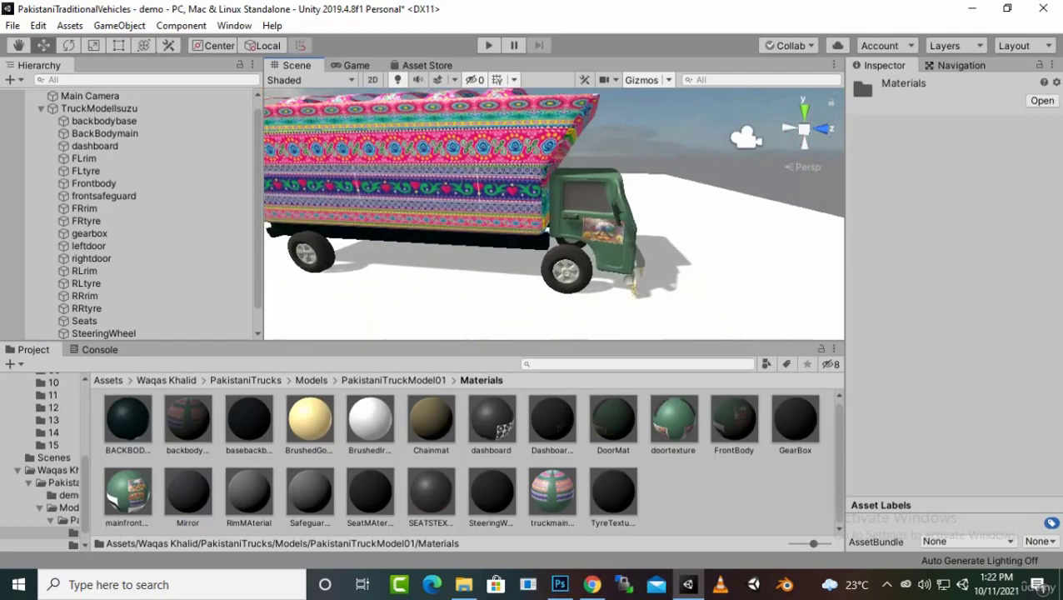
# Lighten the Mirror material's albedo colour to light grey D6D6D6
pyautogui.click(187, 491)
pyautogui.click(965, 156)
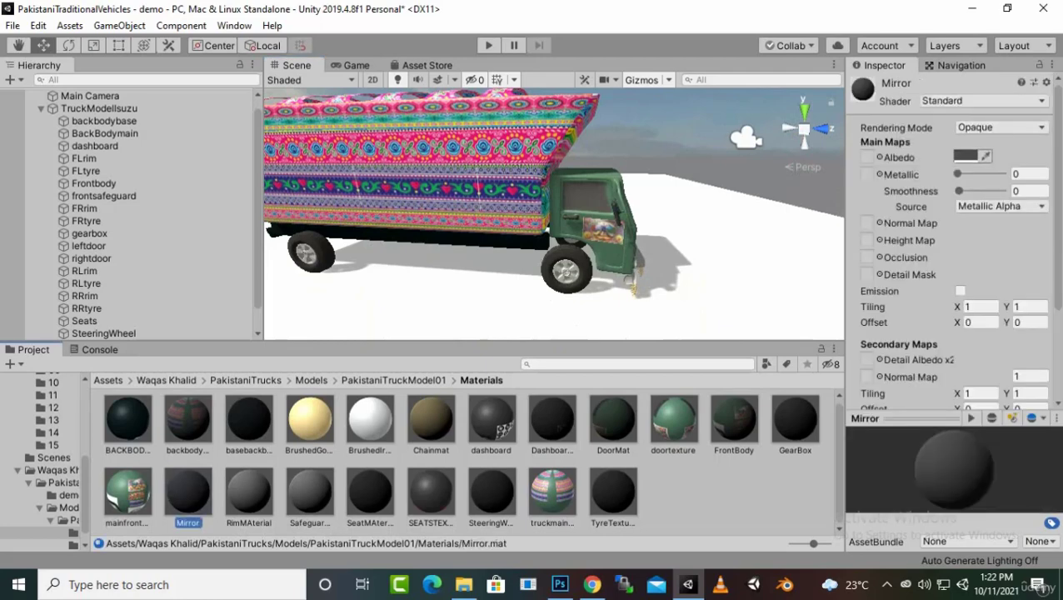
pyautogui.moveTo(893, 266); pyautogui.dragTo(892, 221)
pyautogui.click(1017, 115)
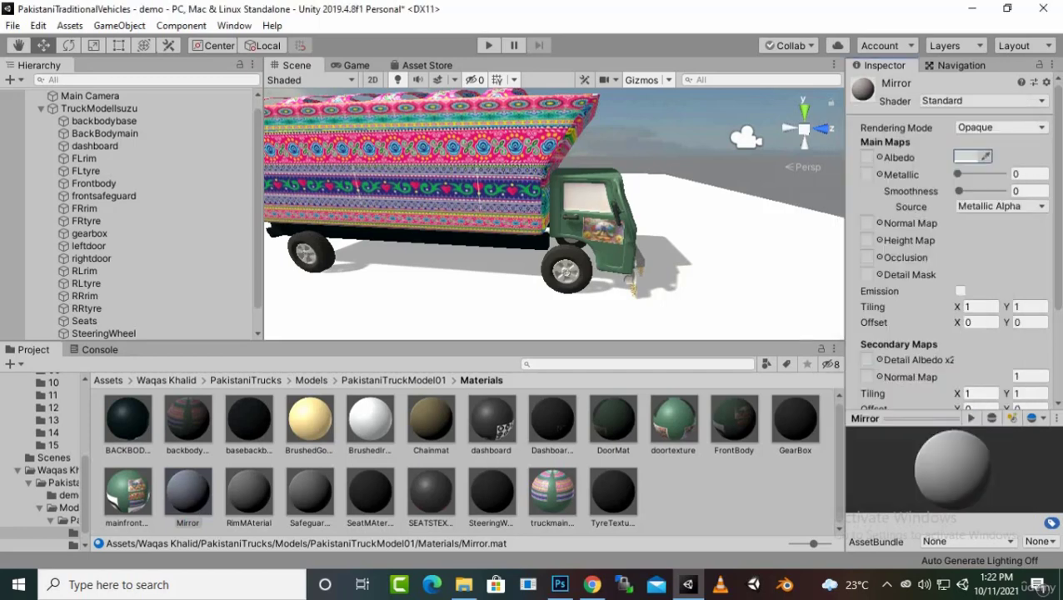
# Set the Mirror material's albedo alpha to 40 and its rendering mode to Transparent
pyautogui.click(969, 155)
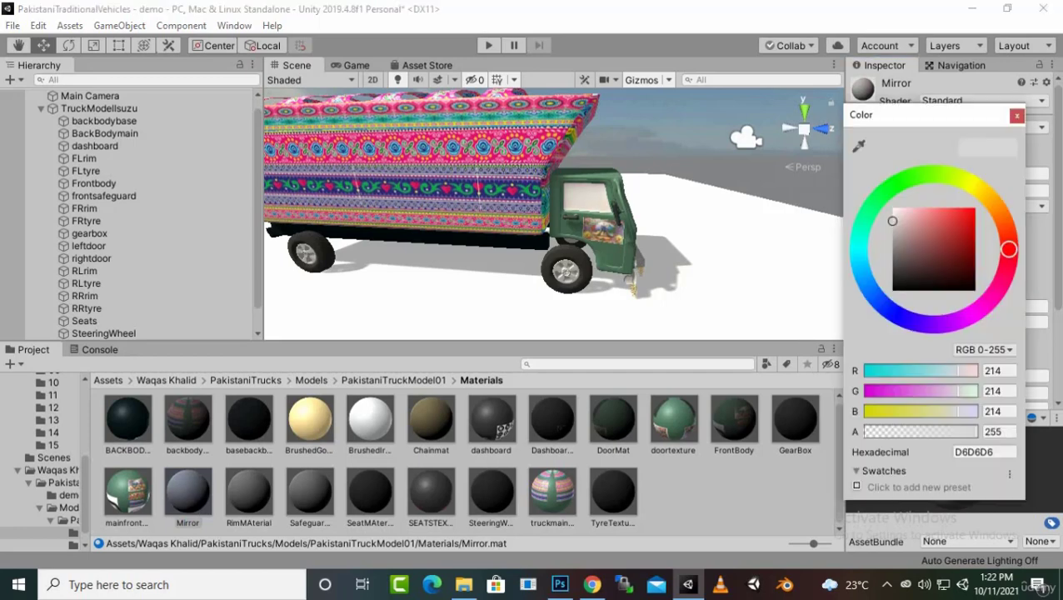
pyautogui.moveTo(971, 432); pyautogui.dragTo(901, 432)
pyautogui.click(997, 431)
pyautogui.write('40')
pyautogui.press('Return')
pyautogui.click(1001, 126)
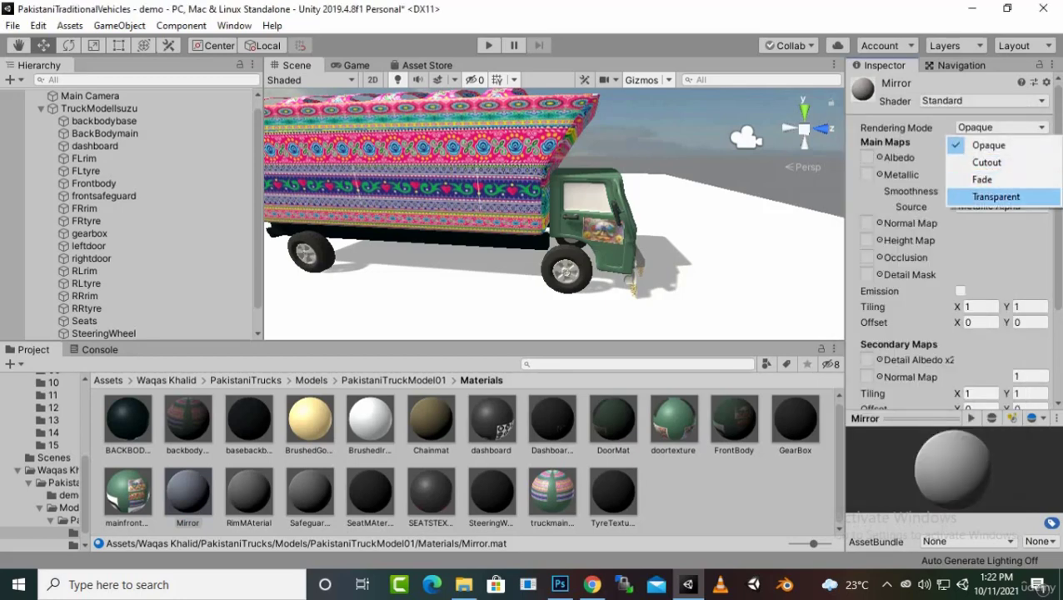
pyautogui.click(987, 194)
pyautogui.scroll(10, 554, 213)
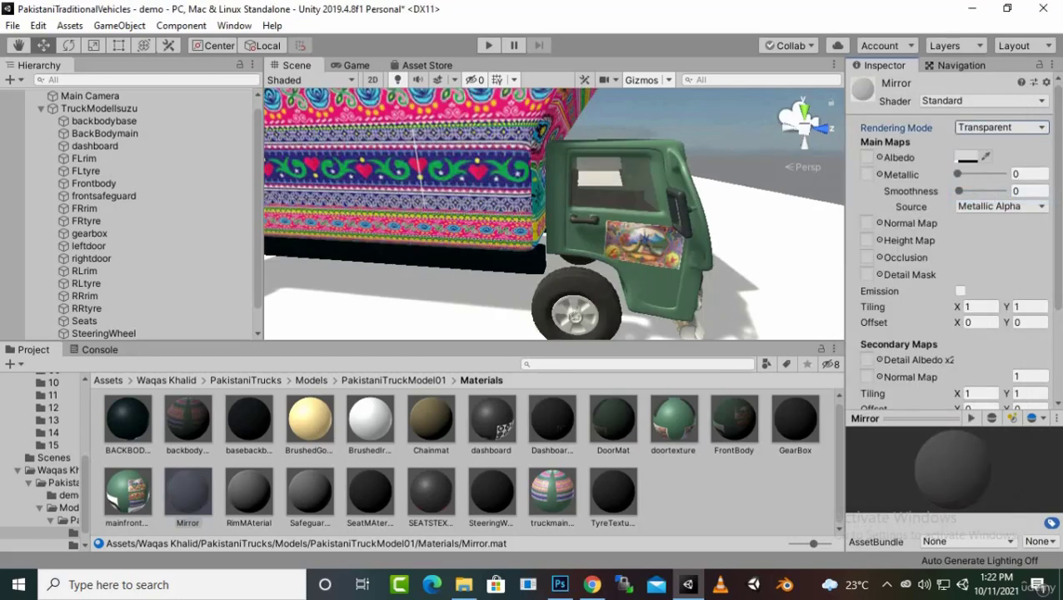
# Change the Mirror material's albedo colour to pure white FFFFFF
pyautogui.keyDown('alt'); pyautogui.moveTo(574, 200); pyautogui.dragTo(633, 212); pyautogui.keyUp('alt')
pyautogui.scroll(5, 554, 213)
pyautogui.scroll(-5, 554, 214)
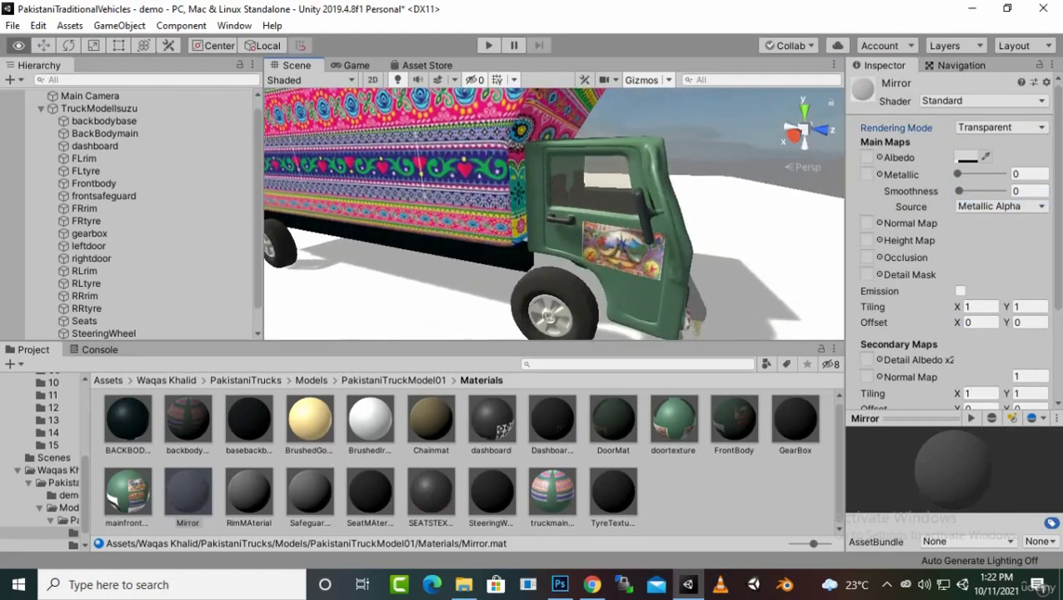
pyautogui.keyDown('alt'); pyautogui.moveTo(383, 212); pyautogui.dragTo(466, 222); pyautogui.keyUp('alt')
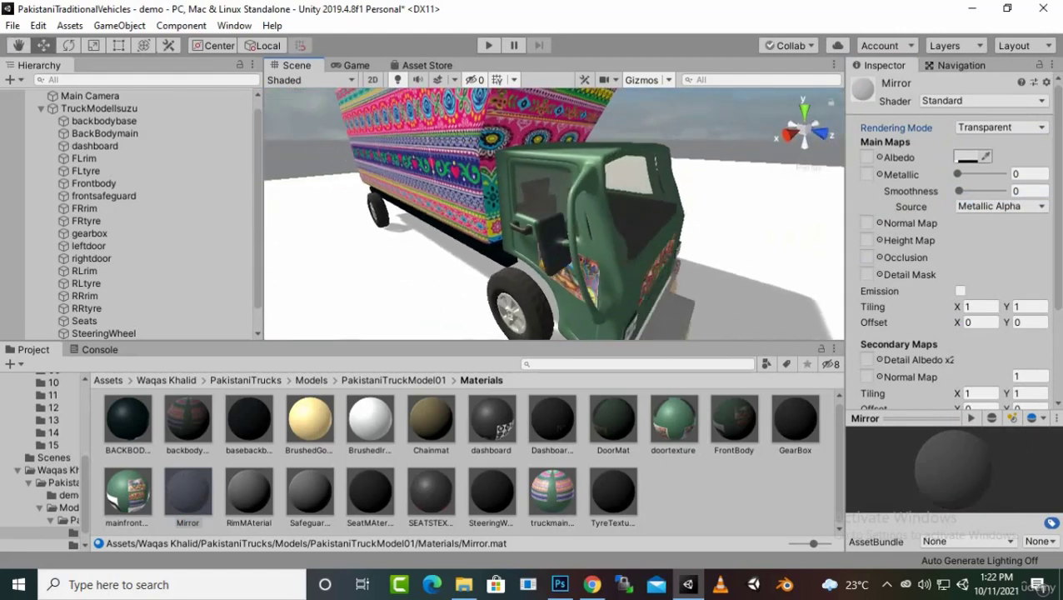
pyautogui.click(967, 157)
pyautogui.moveTo(904, 250); pyautogui.dragTo(892, 207)
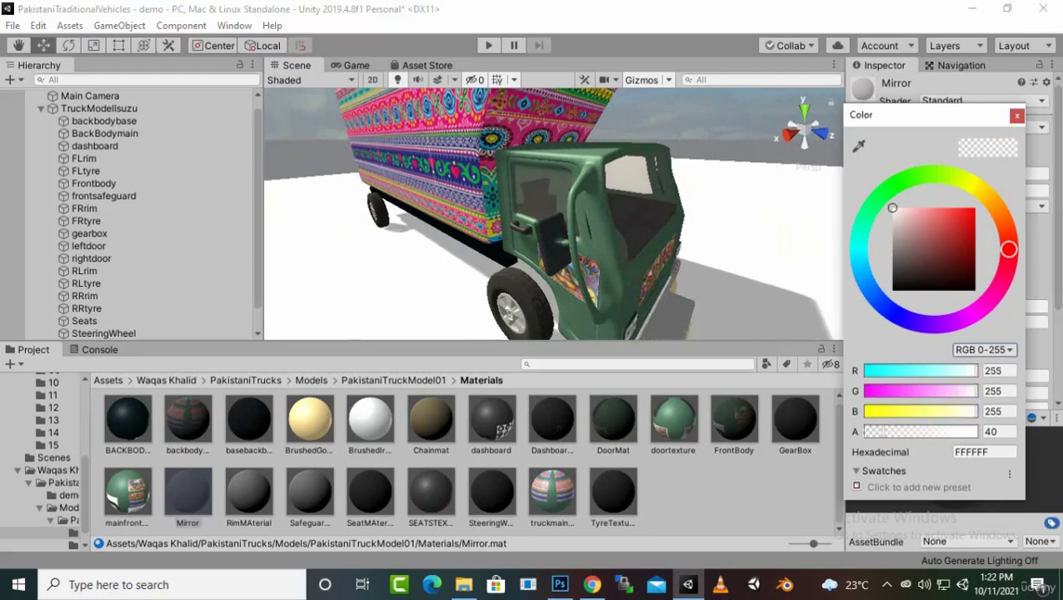
pyautogui.click(1017, 114)
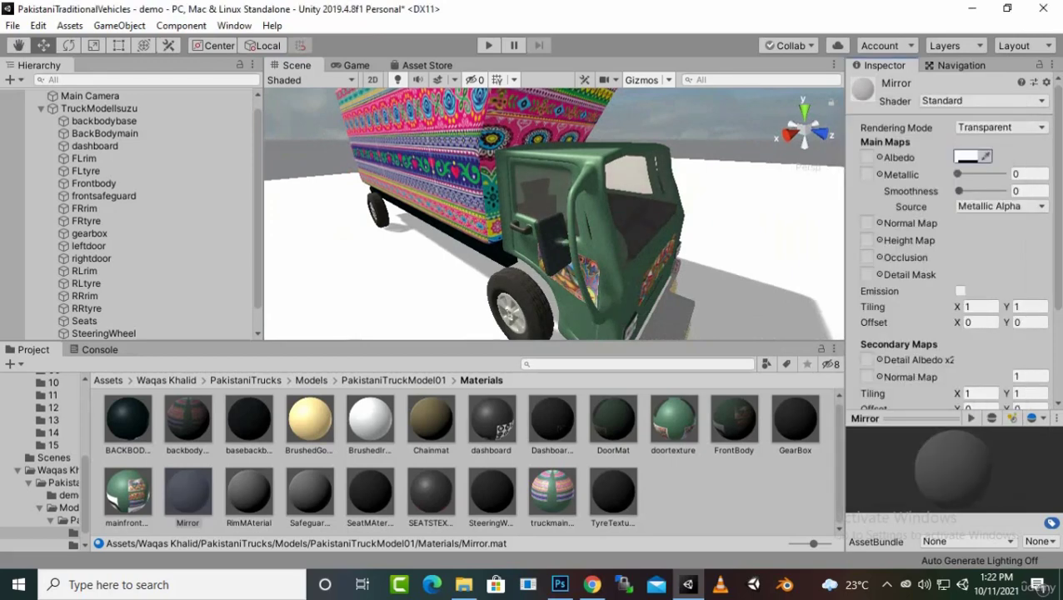
pyautogui.moveTo(958, 174)
pyautogui.mouseDown()
pyautogui.moveTo(968, 173)
pyautogui.moveTo(958, 173)
pyautogui.mouseUp()
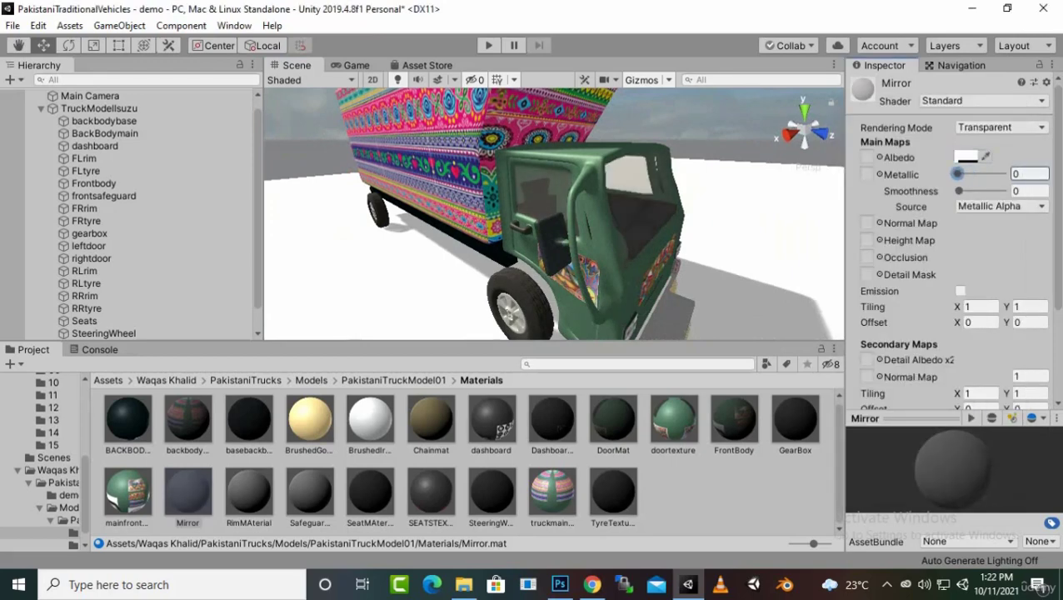
# Reduce the Mirror material's albedo alpha to 10 for clearer cab glass
pyautogui.click(967, 157)
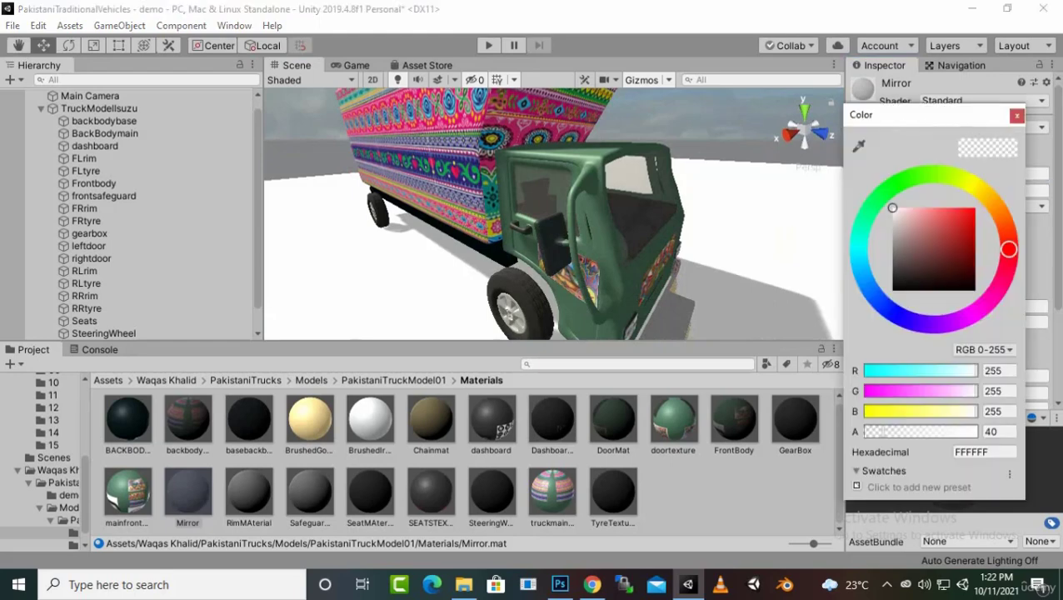
pyautogui.click(998, 431)
pyautogui.write('10')
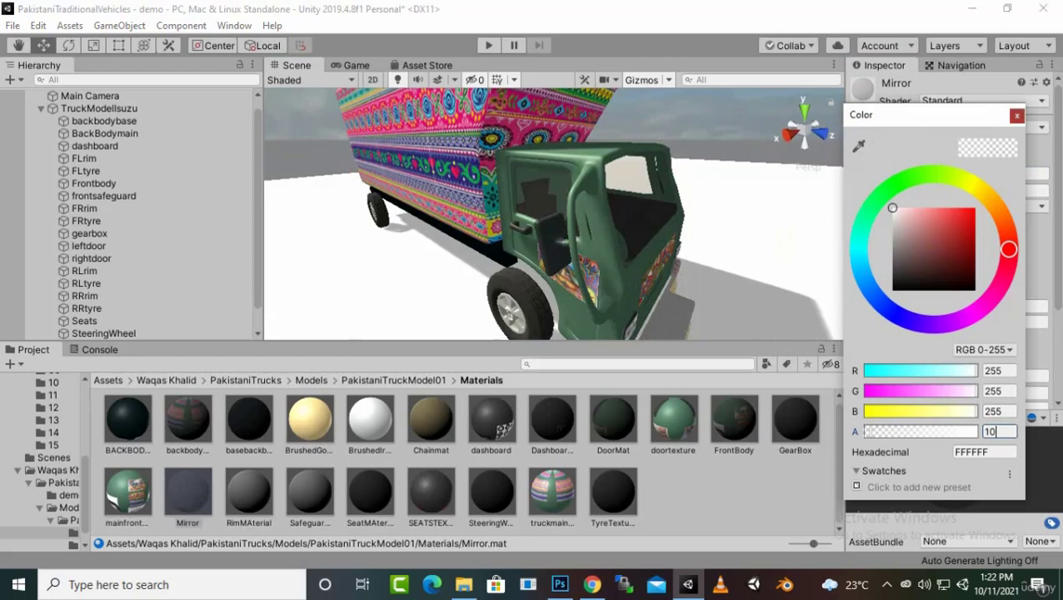
pyautogui.click(1016, 116)
pyautogui.moveTo(554, 225)
pyautogui.mouseDown(button='middle')
pyautogui.moveTo(616, 204)
pyautogui.moveTo(537, 217)
pyautogui.mouseUp(button='middle')
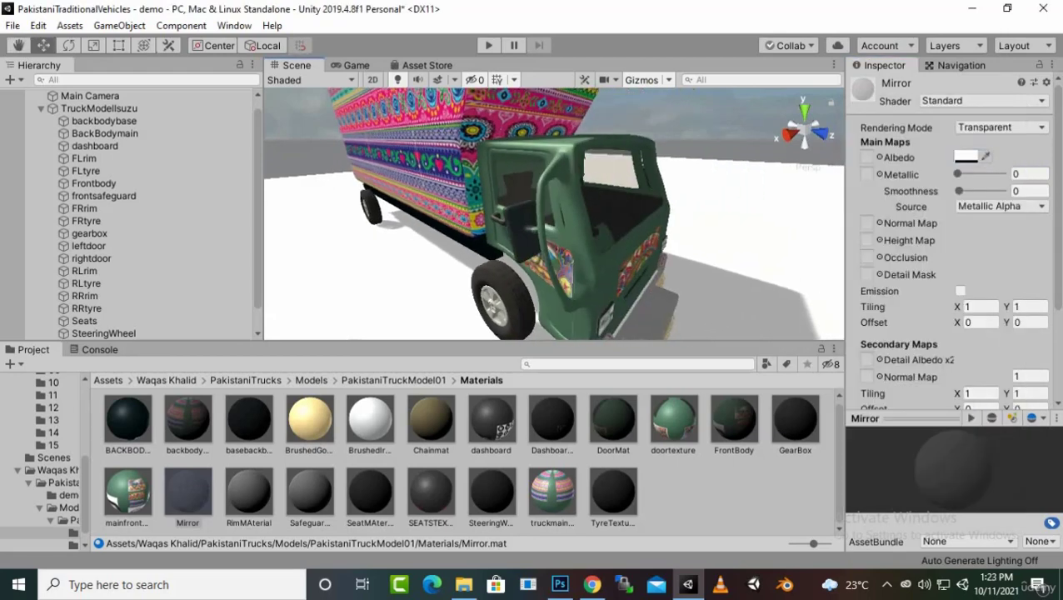
# Examine the cab's transparent glass and the side mirror from the front and the left door side
pyautogui.keyDown('alt'); pyautogui.moveTo(633, 217); pyautogui.dragTo(333, 213); pyautogui.keyUp('alt')
pyautogui.keyDown('alt'); pyautogui.moveTo(700, 218); pyautogui.dragTo(416, 225); pyautogui.keyUp('alt')
pyautogui.keyDown('alt'); pyautogui.scroll(5, 416, 229); pyautogui.keyUp('alt')
pyautogui.keyDown('alt'); pyautogui.scroll(-5, 554, 214); pyautogui.keyUp('alt')
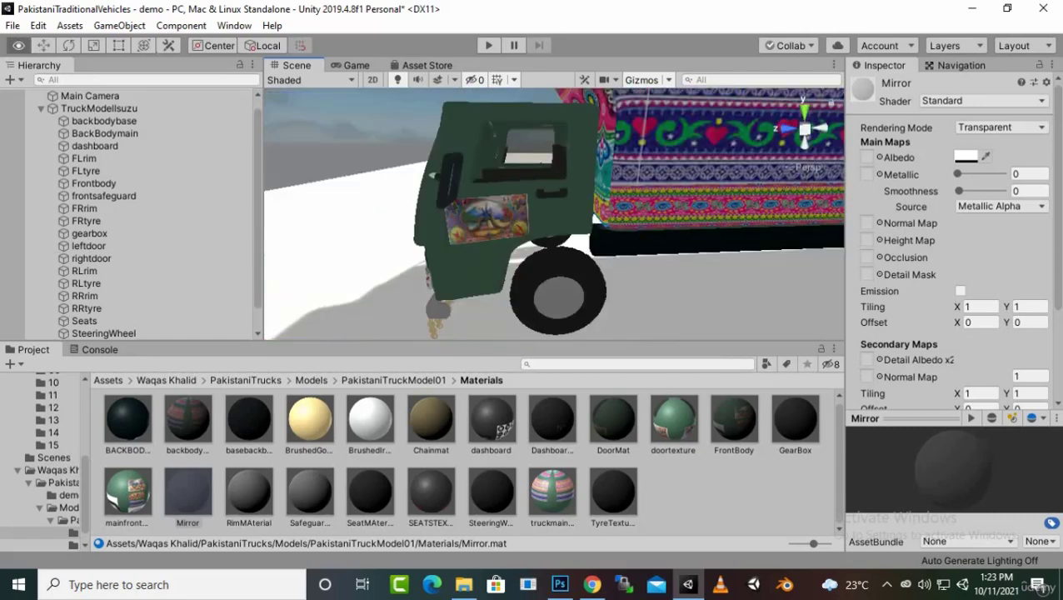
pyautogui.moveTo(583, 217)
pyautogui.keyDown('alt'); pyautogui.mouseDown()
pyautogui.moveTo(450, 213)
pyautogui.moveTo(584, 213)
pyautogui.mouseUp(); pyautogui.keyUp('alt')
pyautogui.keyDown('alt'); pyautogui.scroll(5, 492, 183); pyautogui.keyUp('alt')
pyautogui.keyDown('alt'); pyautogui.scroll(-3, 554, 213); pyautogui.keyUp('alt')
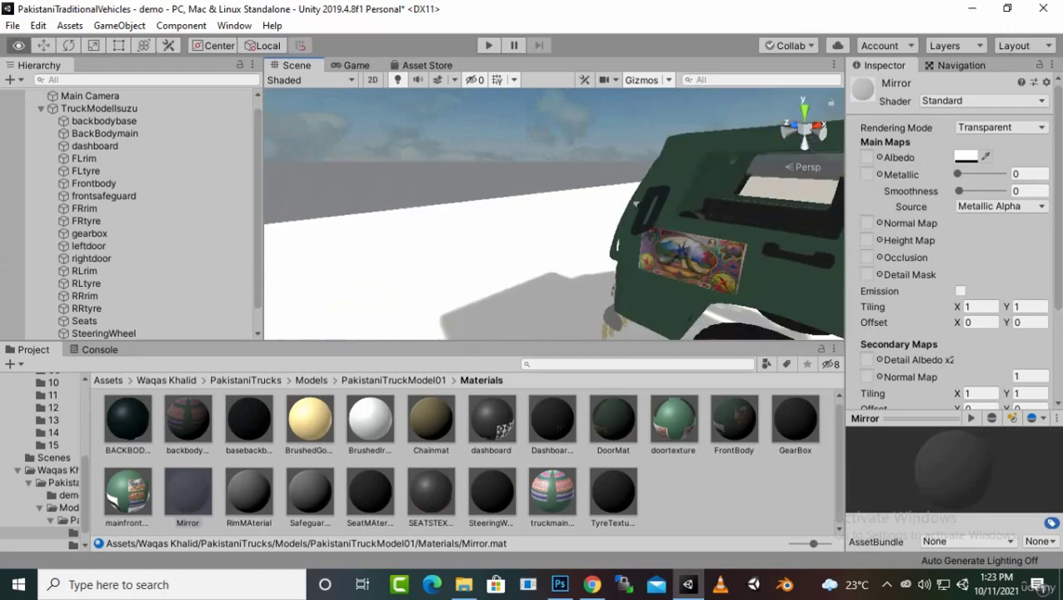
pyautogui.keyDown('alt'); pyautogui.moveTo(800, 229); pyautogui.dragTo(652, 205); pyautogui.keyUp('alt')
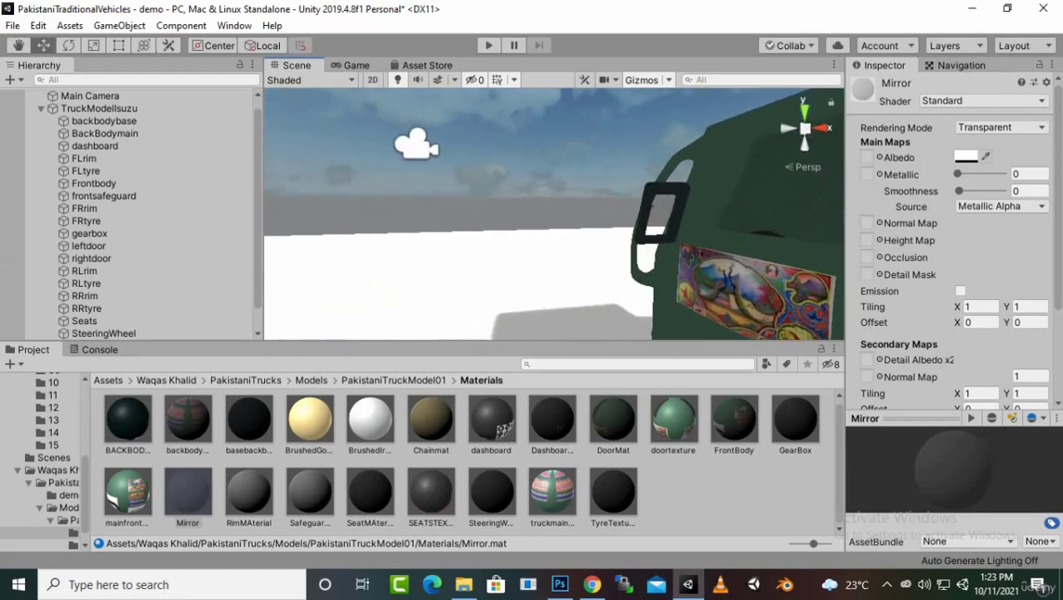
# Try the basebackbody material on the side mirror glass of the Frontbody part
pyautogui.click(652, 205)
pyautogui.moveTo(652, 205); pyautogui.dragTo(556, 179, button='middle')
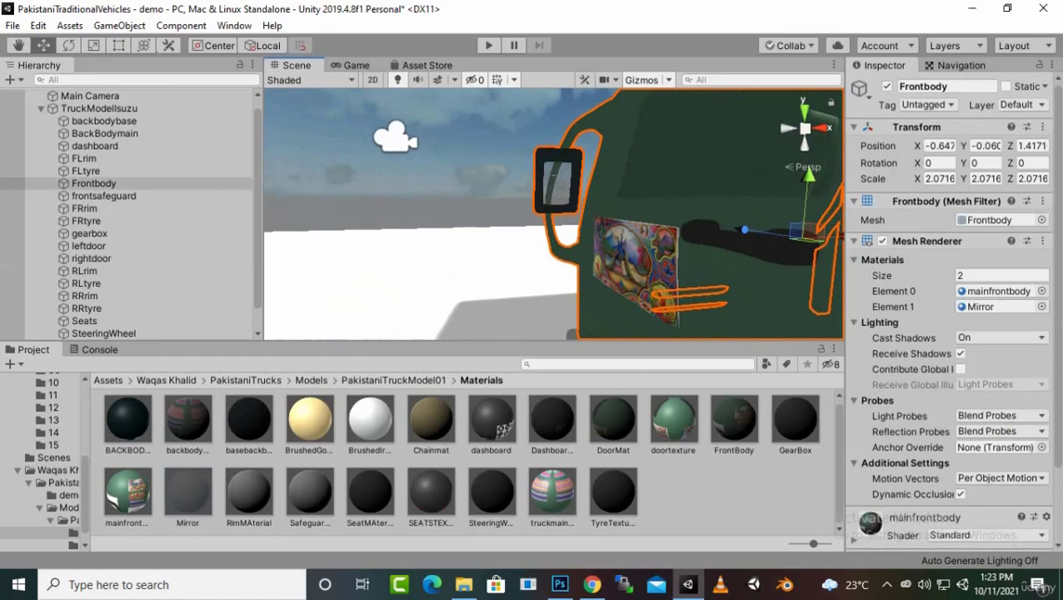
pyautogui.keyDown('alt'); pyautogui.moveTo(556, 179); pyautogui.dragTo(593, 189); pyautogui.keyUp('alt')
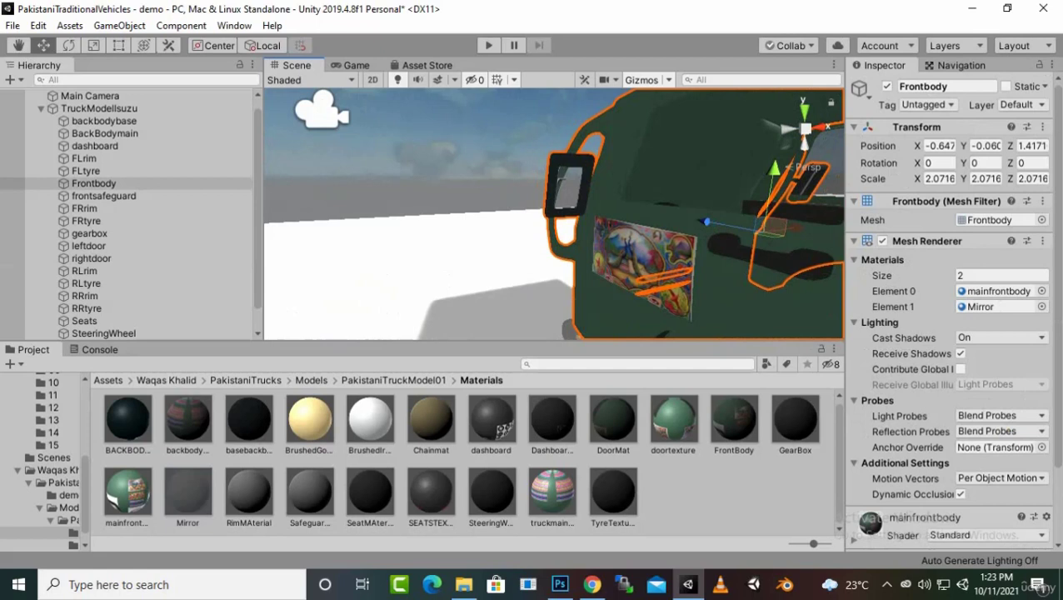
pyautogui.click(128, 423)
pyautogui.moveTo(248, 423); pyautogui.dragTo(569, 185)
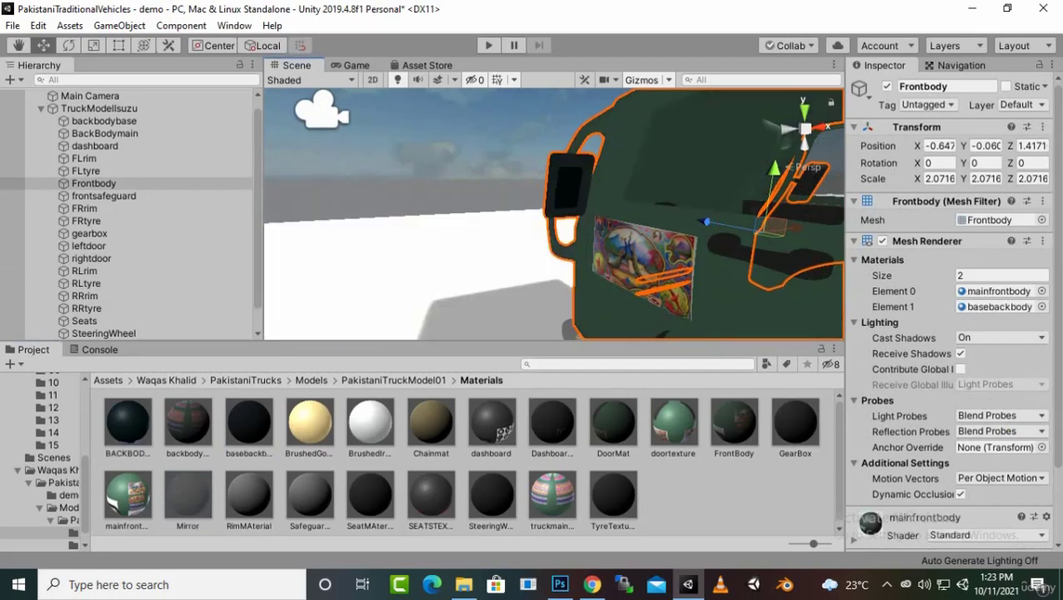
pyautogui.scroll(-5, 554, 214)
pyautogui.keyDown('alt'); pyautogui.moveTo(667, 218); pyautogui.dragTo(409, 221); pyautogui.keyUp('alt')
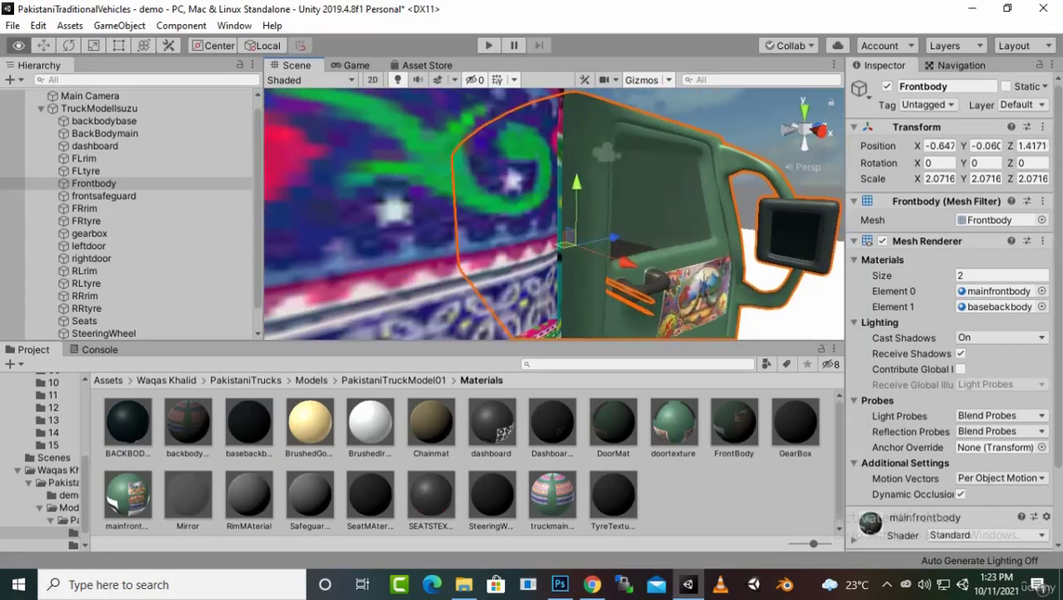
pyautogui.scroll(-5, 554, 214)
pyautogui.scroll(1, 554, 214)
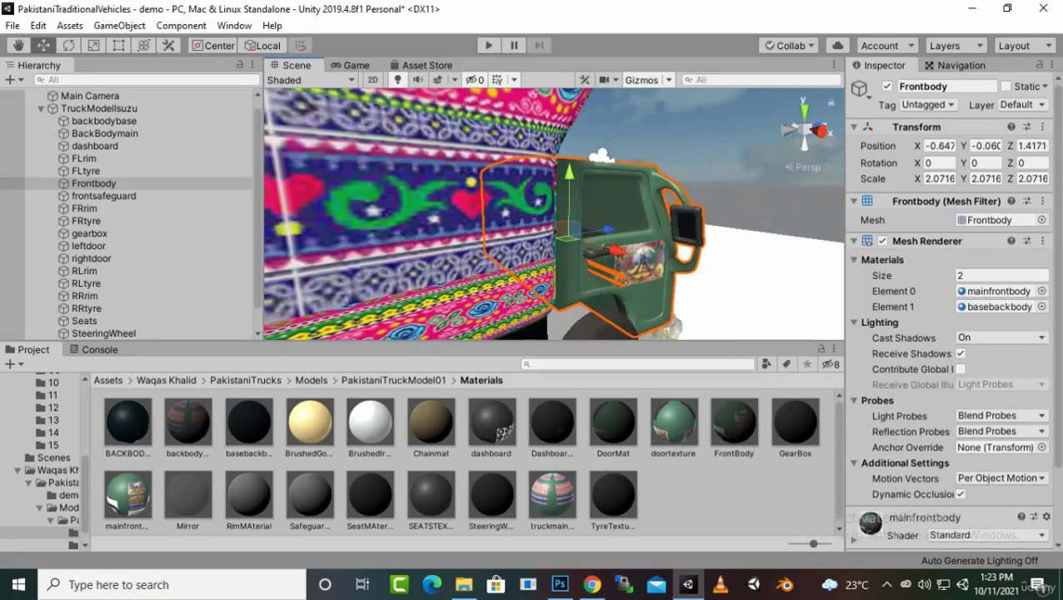
# Reapply the Mirror material to the Frontbody part's glass
pyautogui.keyDown('alt'); pyautogui.moveTo(666, 219); pyautogui.dragTo(308, 229); pyautogui.keyUp('alt')
pyautogui.keyDown('alt'); pyautogui.moveTo(310, 313); pyautogui.dragTo(461, 295); pyautogui.keyUp('alt')
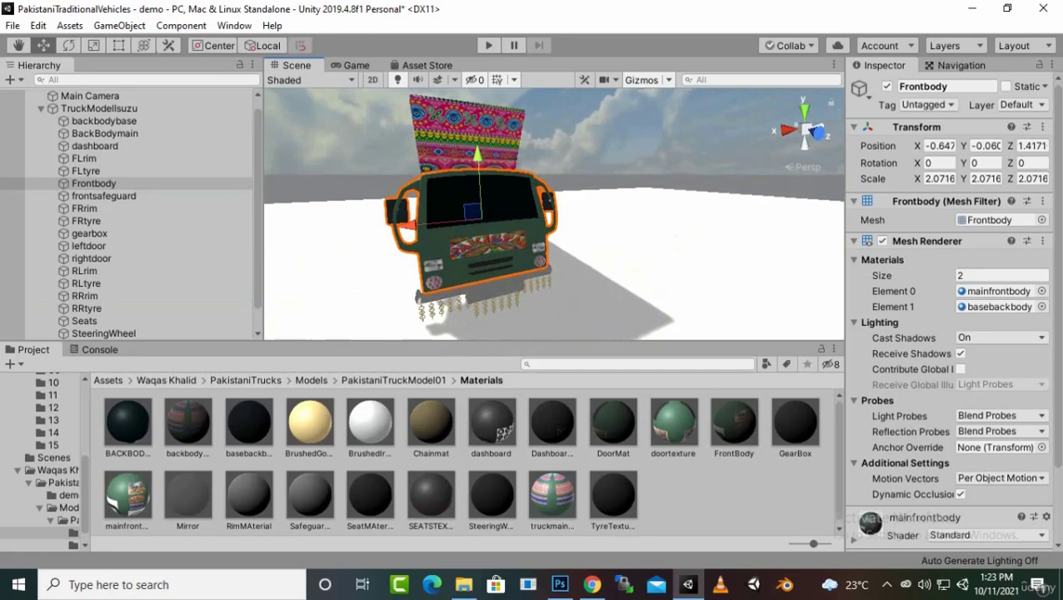
pyautogui.moveTo(187, 494); pyautogui.dragTo(375, 259)
pyautogui.keyDown('alt'); pyautogui.moveTo(554, 213); pyautogui.dragTo(467, 218); pyautogui.keyUp('alt')
pyautogui.scroll(3, 554, 214)
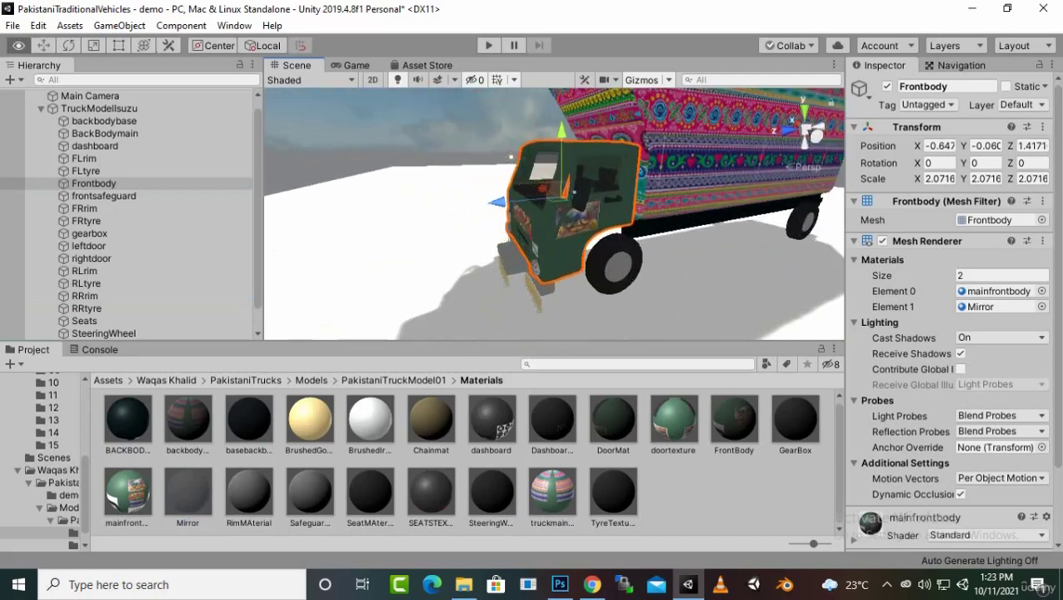
# Examine the cab's windshield, door windows and side mirrors from several angles and distances
pyautogui.keyDown('alt'); pyautogui.moveTo(554, 213); pyautogui.dragTo(491, 179); pyautogui.keyUp('alt')
pyautogui.scroll(5, 554, 213)
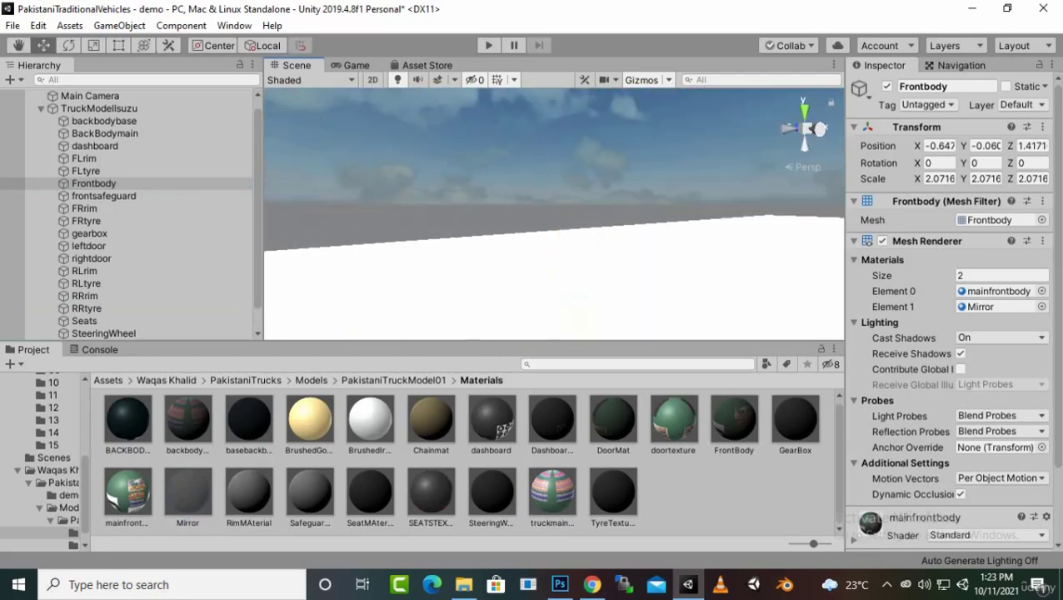
pyautogui.scroll(-3, 554, 214)
pyautogui.keyDown('alt'); pyautogui.moveTo(554, 213); pyautogui.dragTo(787, 224); pyautogui.keyUp('alt')
pyautogui.scroll(-4, 554, 213)
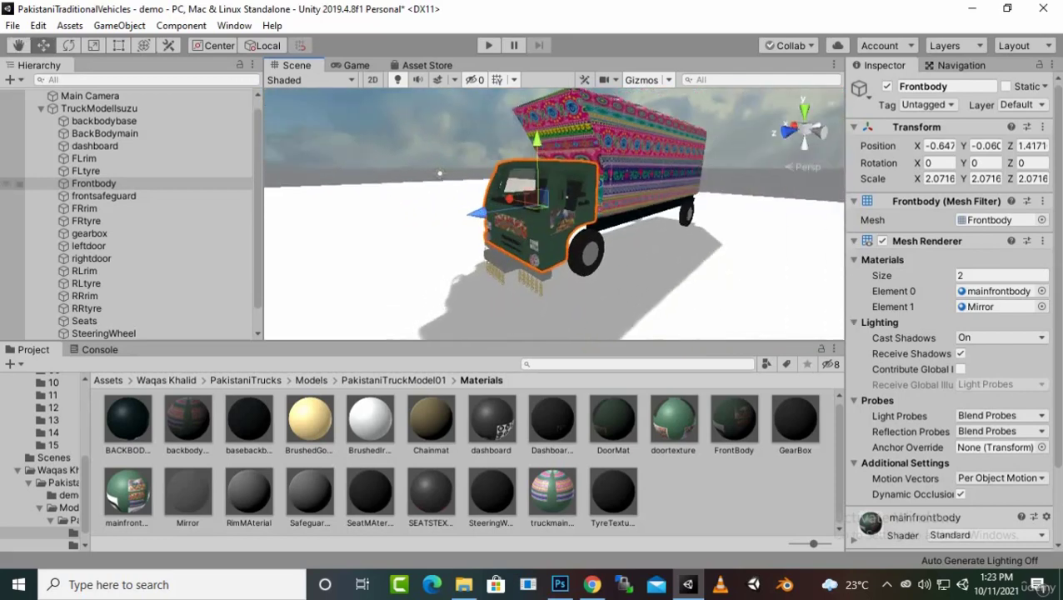
pyautogui.scroll(5, 554, 214)
pyautogui.keyDown('alt'); pyautogui.moveTo(554, 213); pyautogui.dragTo(358, 197); pyautogui.keyUp('alt')
pyautogui.scroll(-4, 554, 213)
pyautogui.keyDown('alt'); pyautogui.moveTo(553, 213); pyautogui.dragTo(650, 196); pyautogui.keyUp('alt')
pyautogui.scroll(6, 554, 213)
pyautogui.scroll(-4, 554, 214)
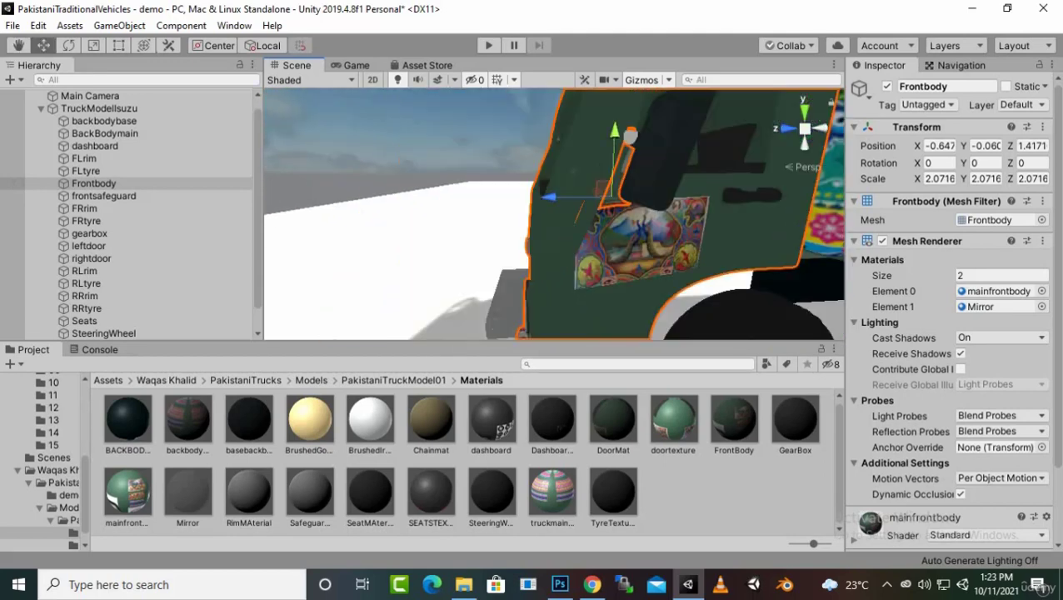
# Try the basebackbody material on the Frontbody part's main body surface and undo it
pyautogui.moveTo(249, 419); pyautogui.dragTo(555, 279)
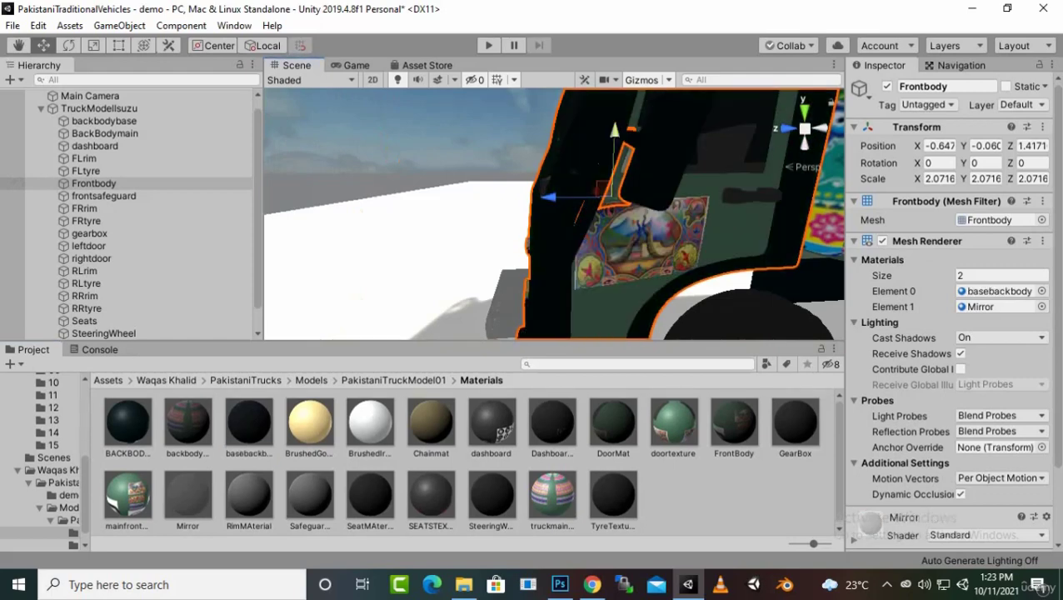
pyautogui.hotkey('ctrl', 'z')
pyautogui.hotkey('ctrl', 'y')
pyautogui.hotkey('ctrl', 'z')
# Change the shader of the right door's doortexture material to Nature/SpeedTree
pyautogui.scroll(-8, 554, 213)
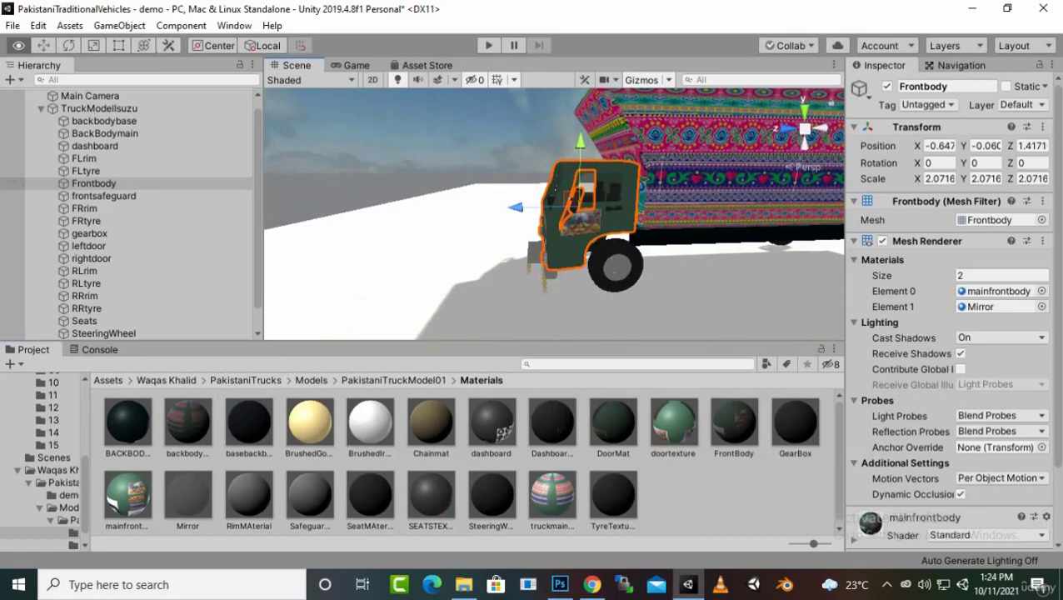
pyautogui.keyDown('alt'); pyautogui.moveTo(554, 213); pyautogui.dragTo(812, 216); pyautogui.keyUp('alt')
pyautogui.scroll(2, 553, 213)
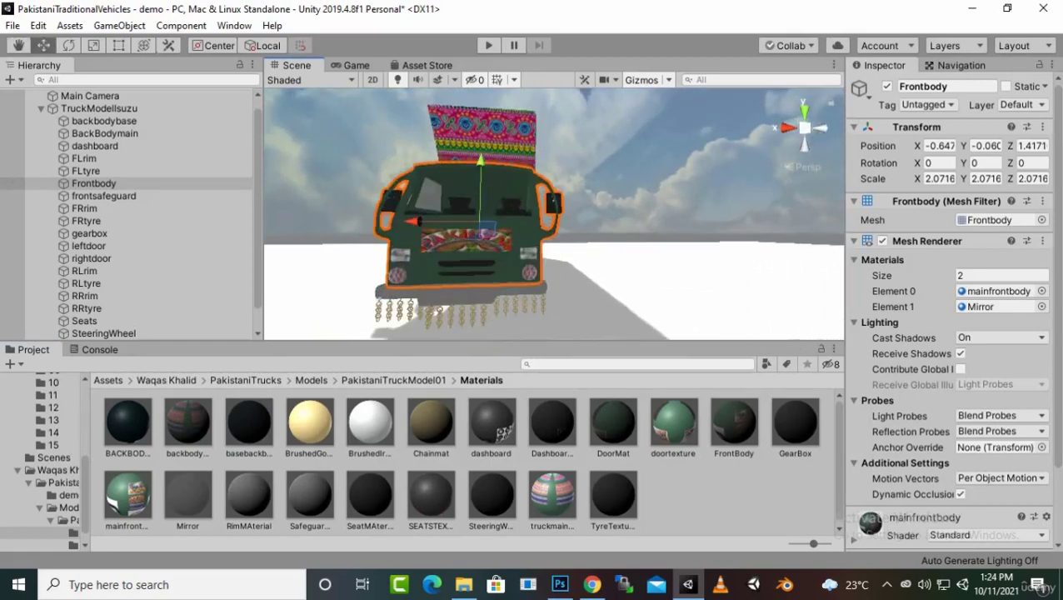
pyautogui.scroll(-3, 553, 214)
pyautogui.keyDown('alt'); pyautogui.moveTo(400, 218); pyautogui.dragTo(813, 238); pyautogui.keyUp('alt')
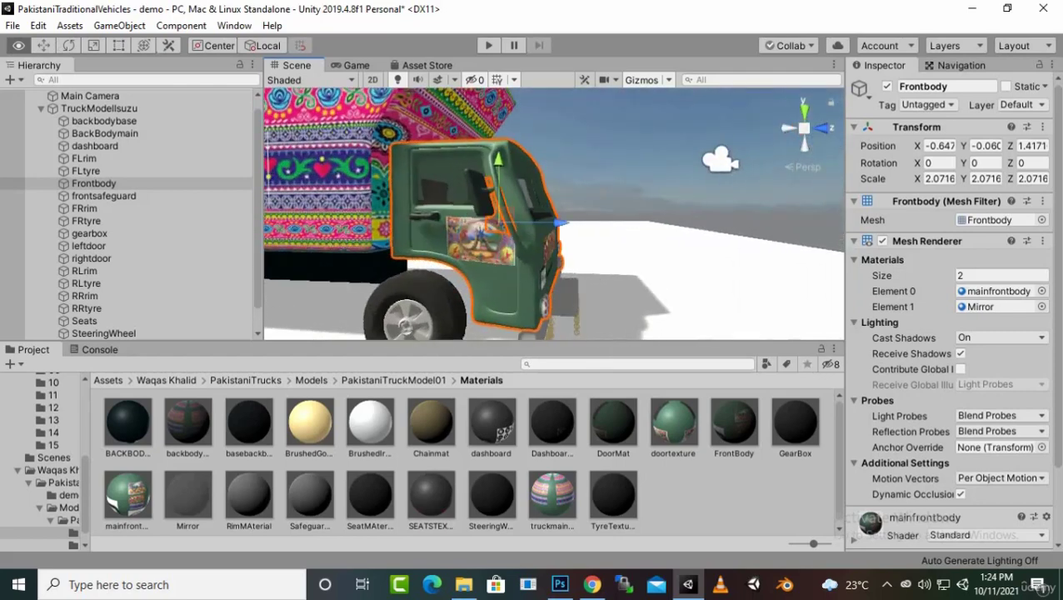
pyautogui.scroll(-5, 554, 214)
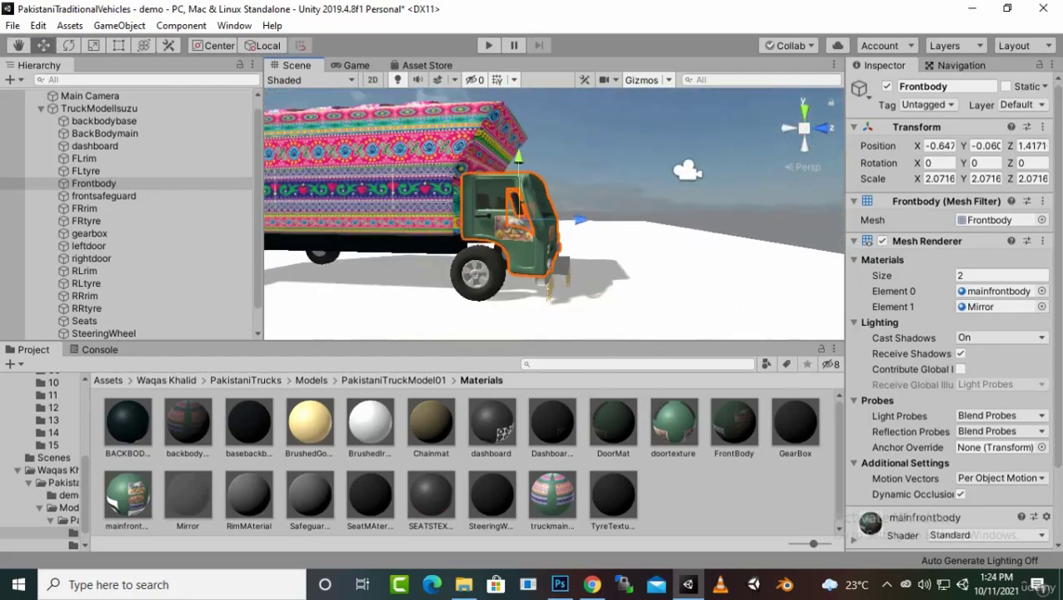
pyautogui.click(500, 227)
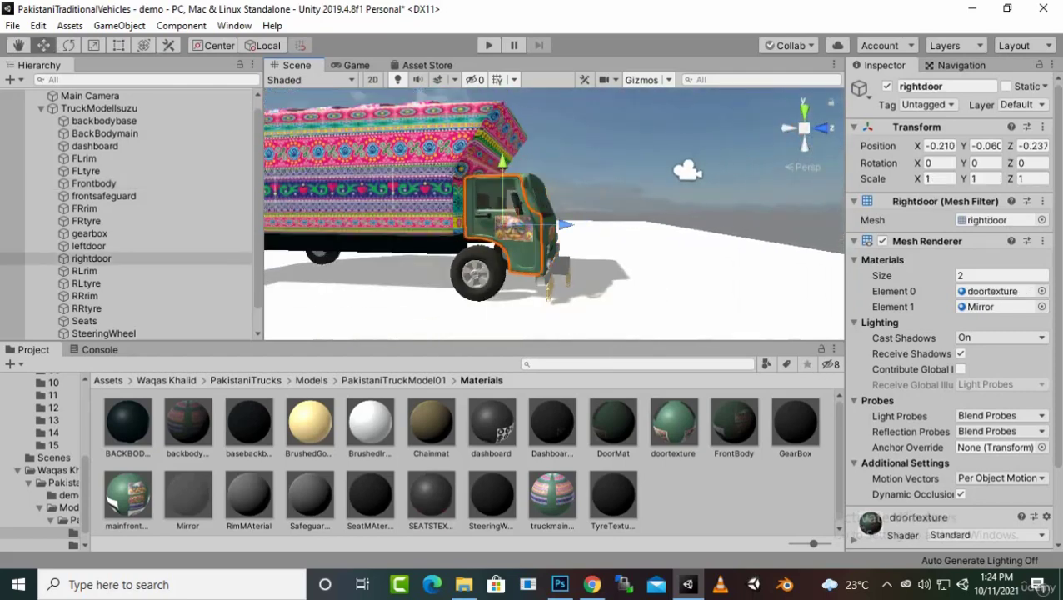
pyautogui.scroll(3, 554, 213)
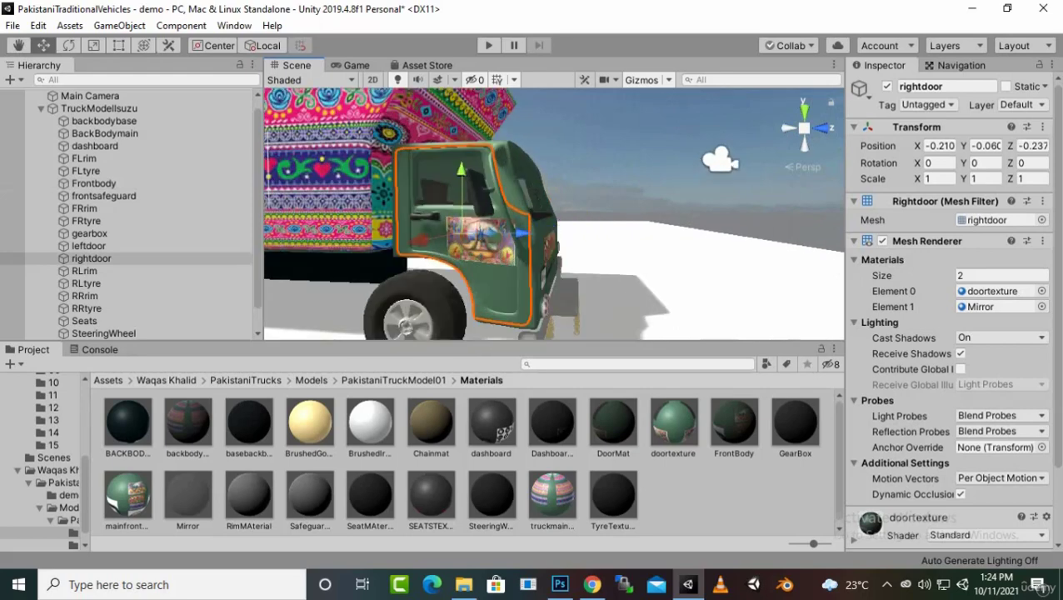
pyautogui.click(987, 536)
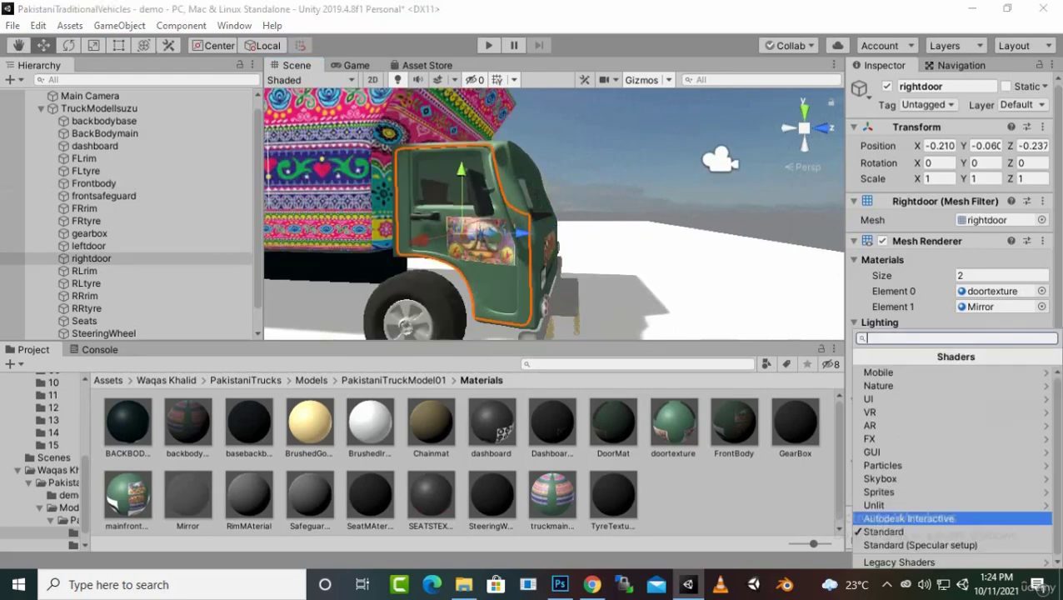
pyautogui.click(942, 386)
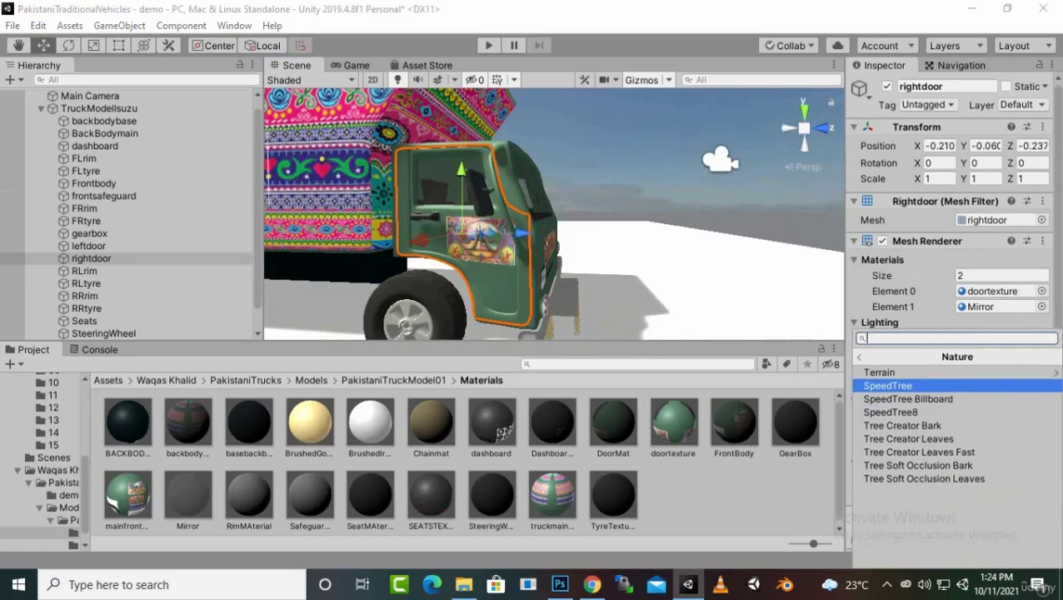
pyautogui.click(901, 384)
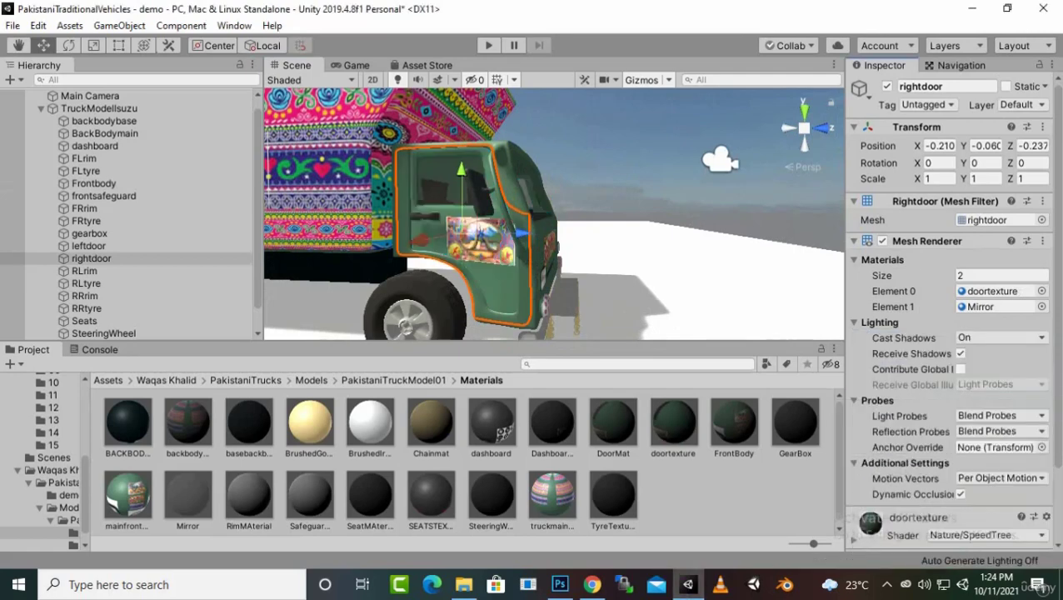
# Switch the Frontbody part's mainfrontbody material to the Nature/SpeedTree shader
pyautogui.click(542, 237)
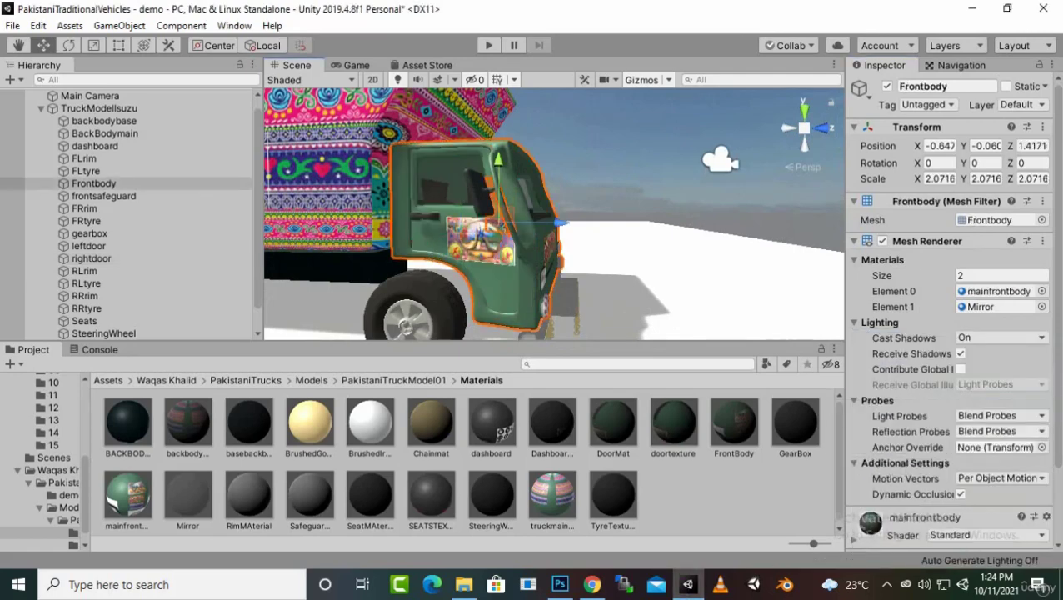
pyautogui.click(995, 535)
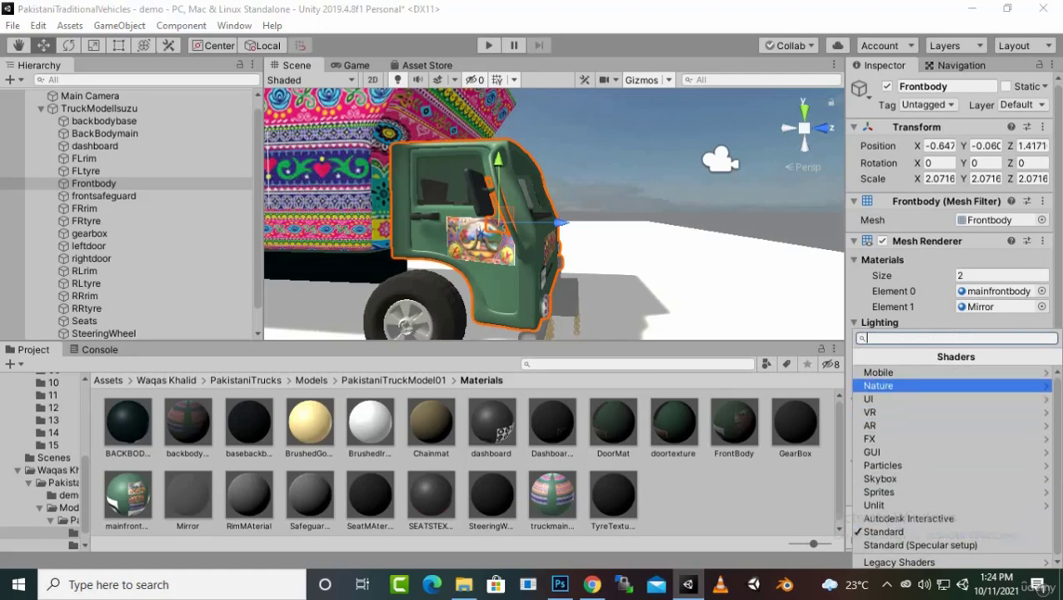
pyautogui.click(878, 385)
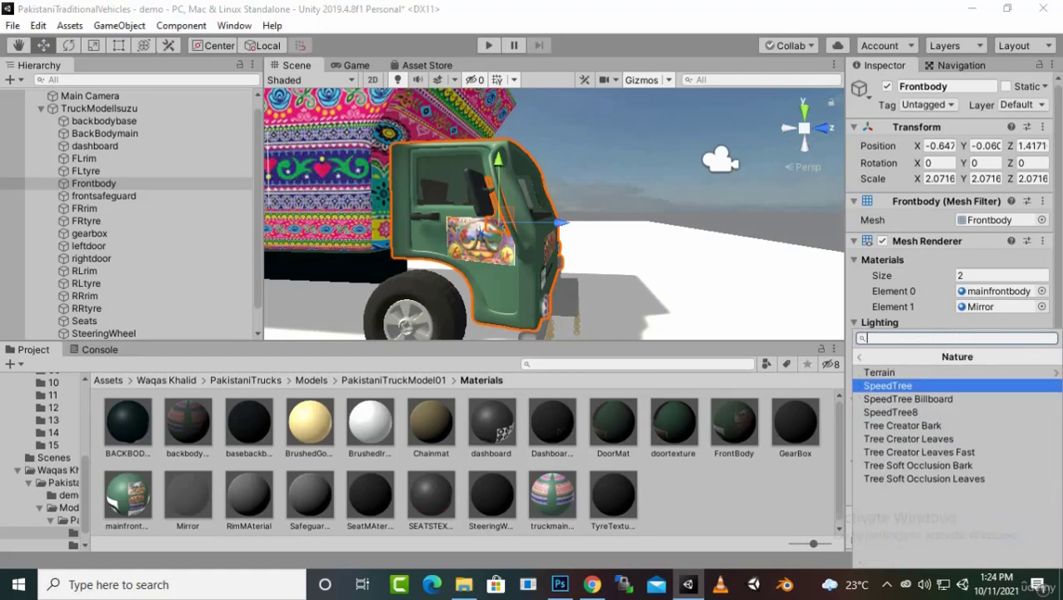
pyautogui.click(878, 385)
# Set the truckmainbody material of the decorated cargo body BackBodymain to the Nature/SpeedTree shader
pyautogui.keyDown('alt'); pyautogui.moveTo(737, 188); pyautogui.dragTo(559, 185); pyautogui.keyUp('alt')
pyautogui.scroll(6, 559, 185)
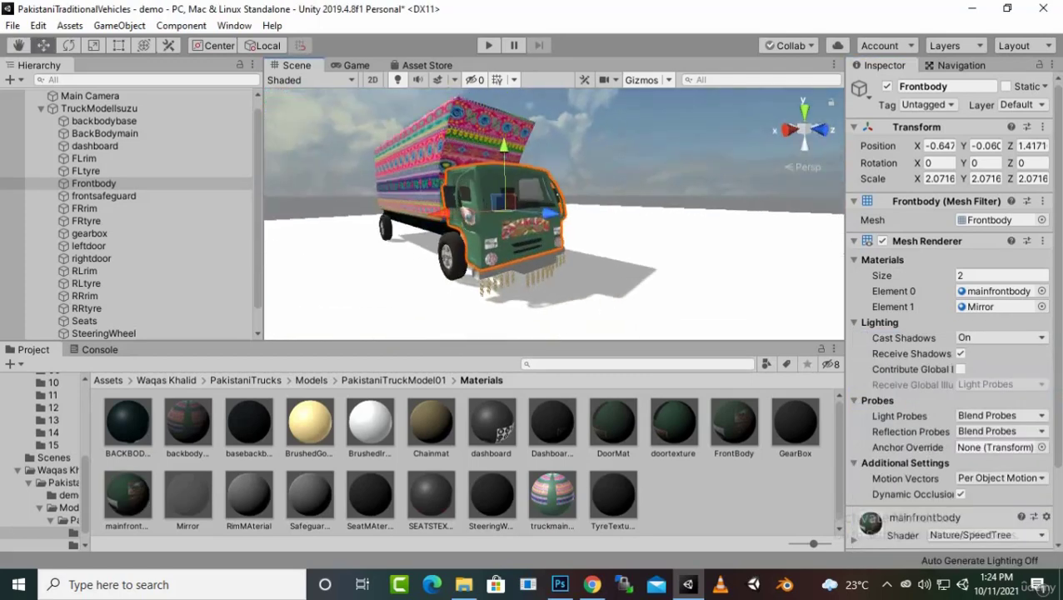
pyautogui.scroll(3, 559, 185)
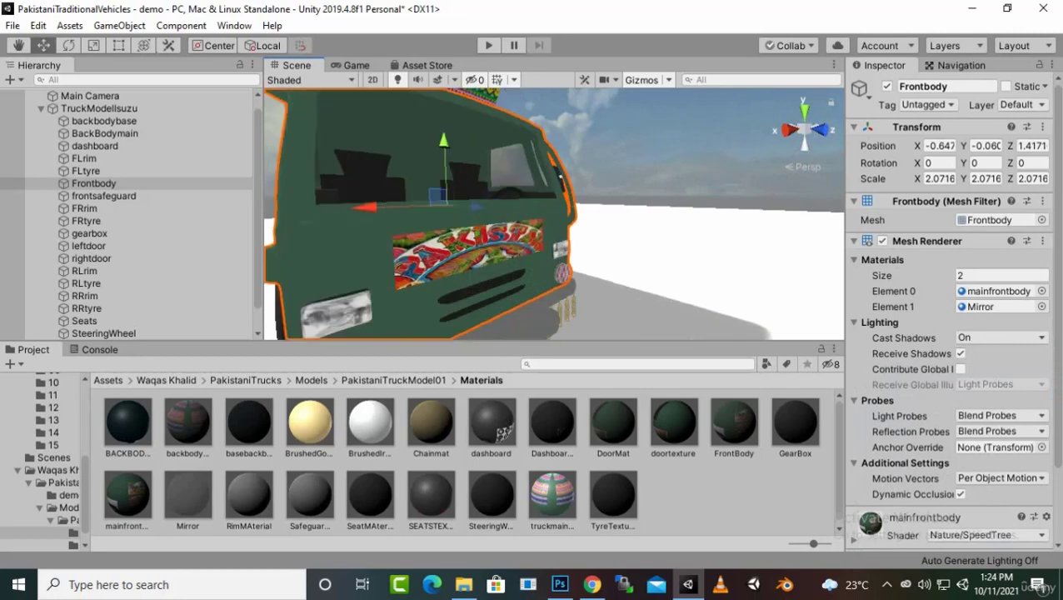
pyautogui.scroll(-9, 560, 178)
pyautogui.keyDown('alt'); pyautogui.moveTo(559, 178); pyautogui.dragTo(698, 214); pyautogui.keyUp('alt')
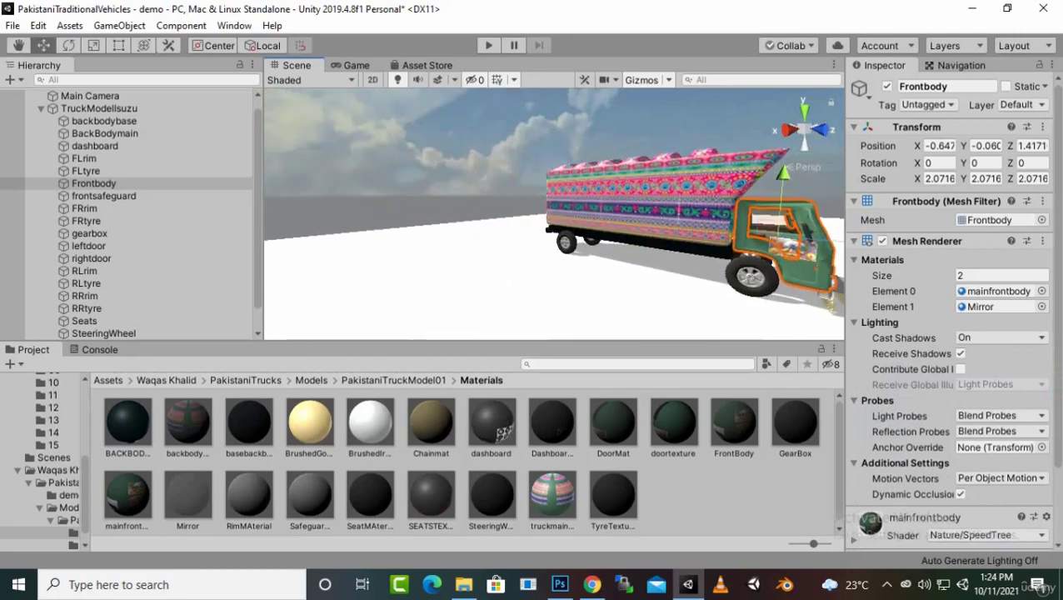
pyautogui.scroll(2, 699, 214)
pyautogui.moveTo(583, 217)
pyautogui.mouseDown(button='middle')
pyautogui.moveTo(654, 229)
pyautogui.moveTo(568, 229)
pyautogui.mouseUp(button='middle')
pyautogui.click(987, 519)
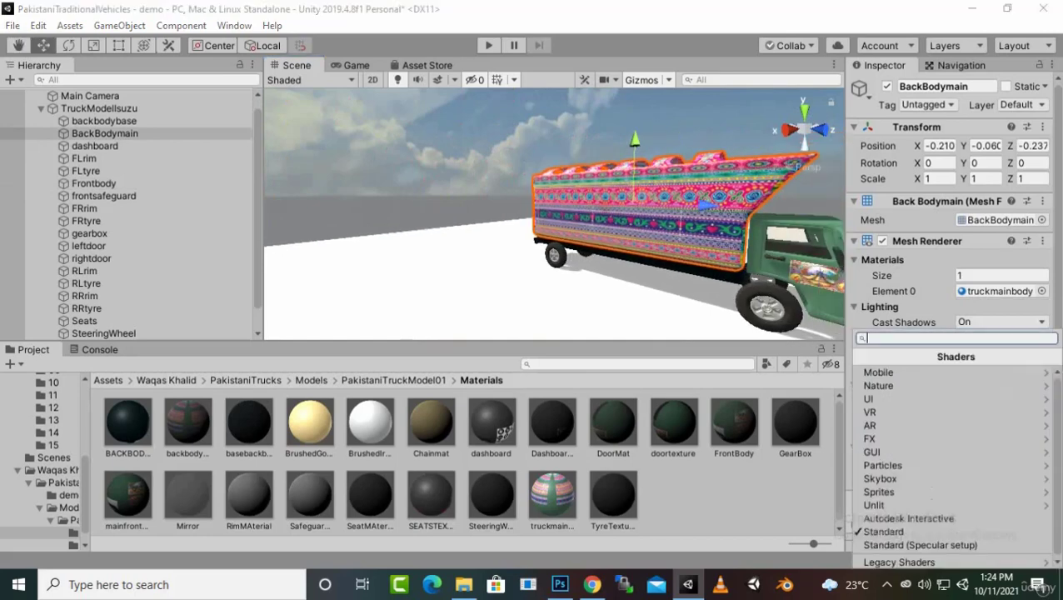
pyautogui.click(949, 385)
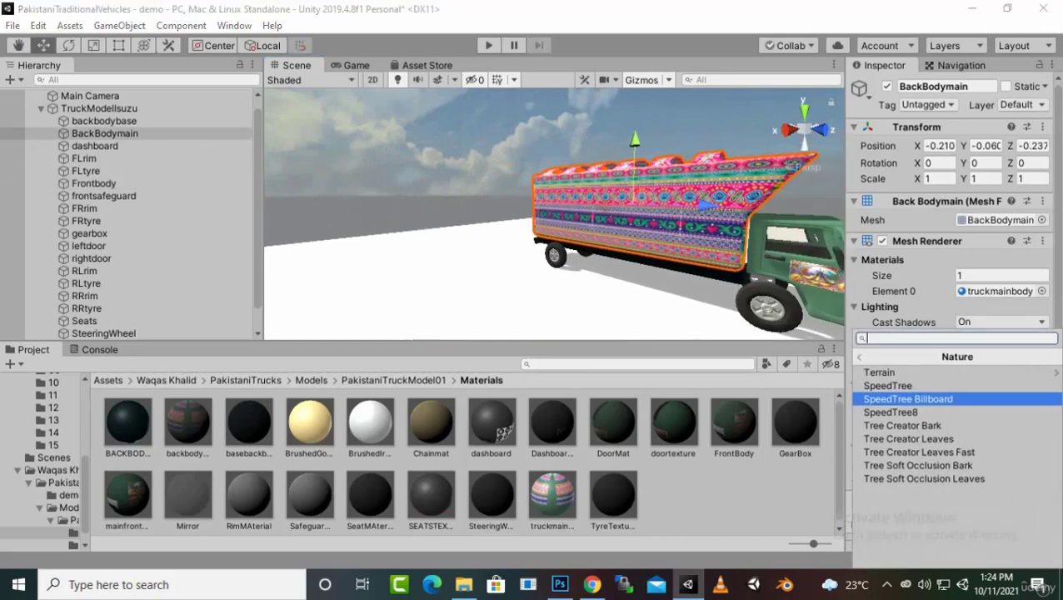
pyautogui.click(888, 384)
# Assign the Nature/SpeedTree shader to the BACKBODYBASESTEEL material of the rear chassis part backbodybase
pyautogui.moveTo(550, 250); pyautogui.dragTo(833, 283, button='right')
pyautogui.scroll(-3, 554, 213)
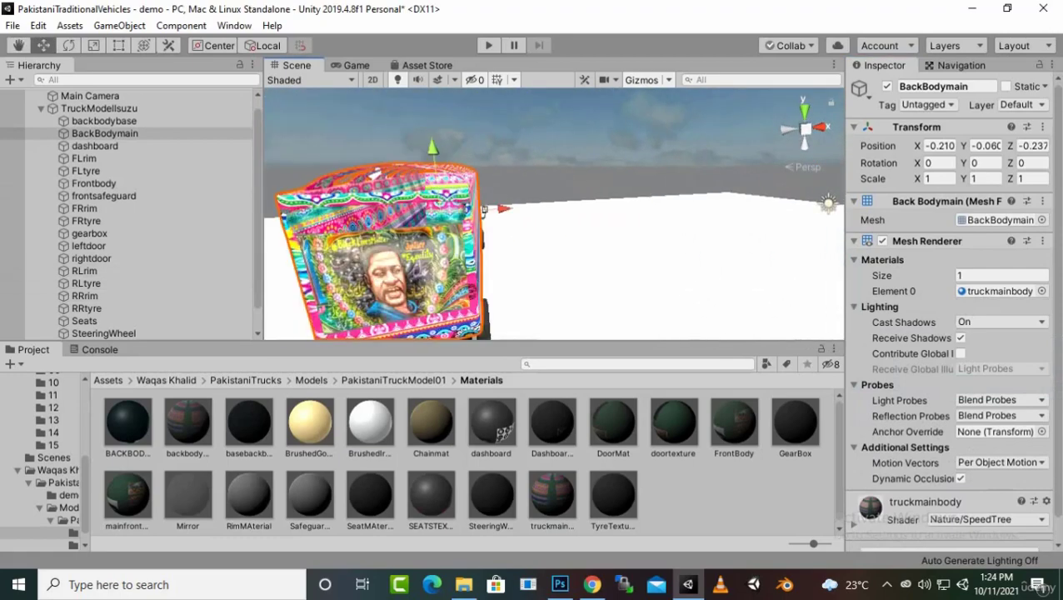
pyautogui.moveTo(500, 250)
pyautogui.mouseDown(button='middle')
pyautogui.moveTo(538, 218)
pyautogui.moveTo(533, 192)
pyautogui.mouseUp(button='middle')
pyautogui.scroll(3, 533, 191)
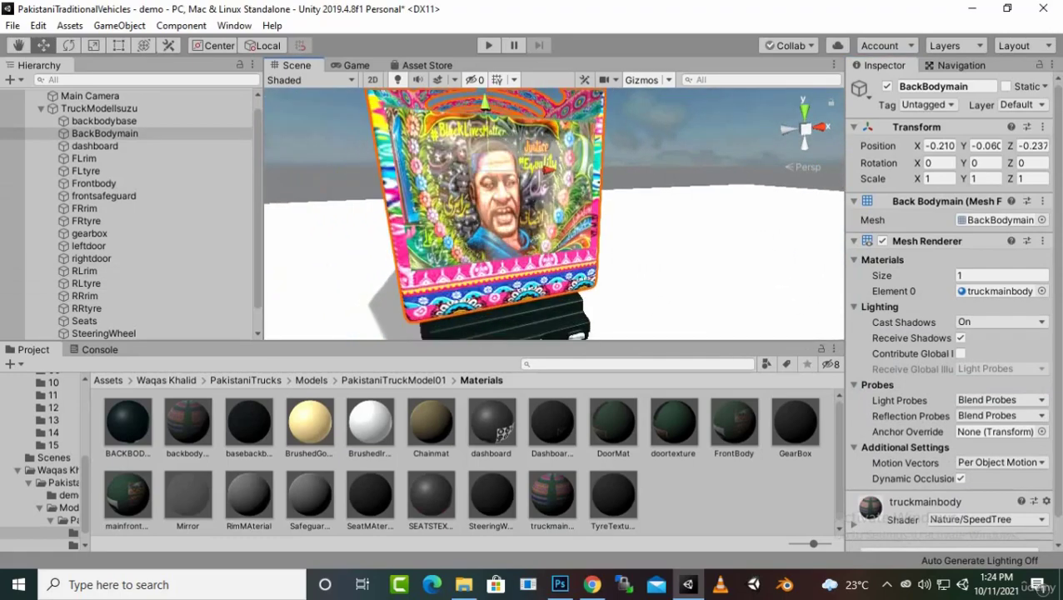
pyautogui.scroll(3, 554, 213)
pyautogui.scroll(-5, 554, 214)
pyautogui.moveTo(405, 157); pyautogui.dragTo(406, 155, button='right')
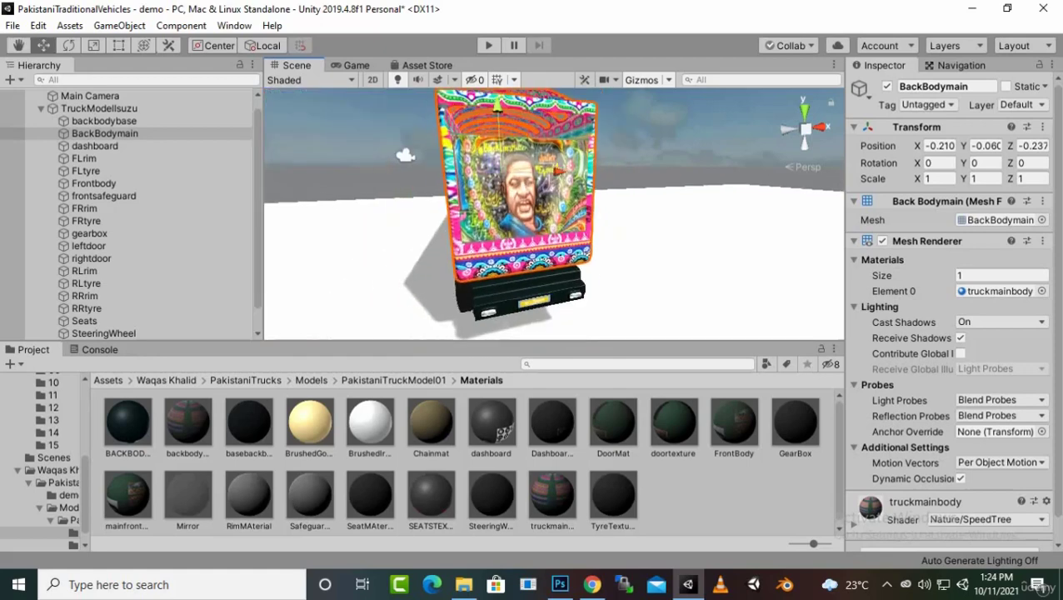
pyautogui.click(527, 287)
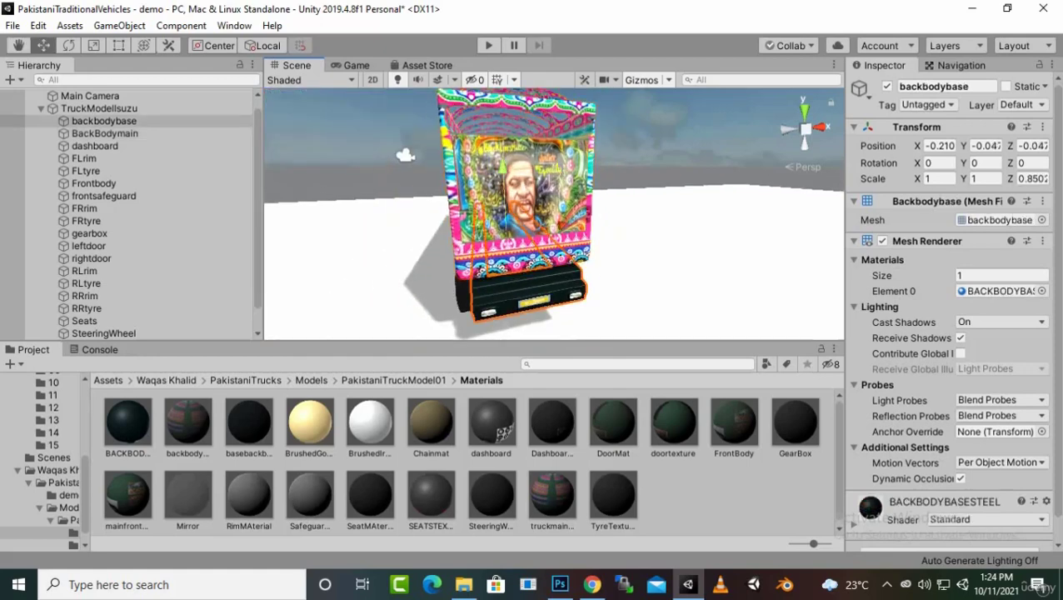
pyautogui.click(985, 519)
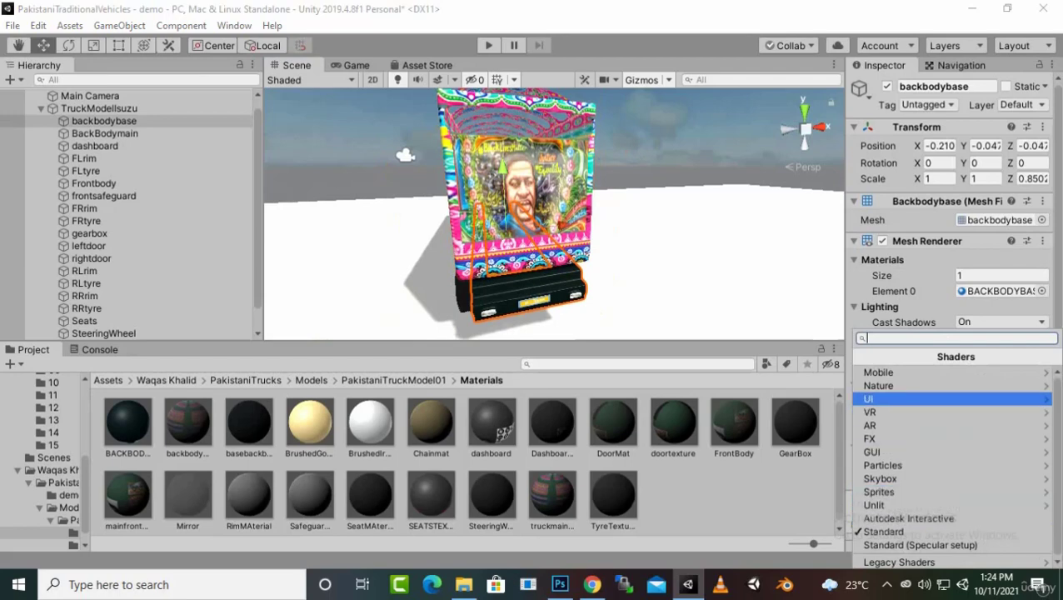
pyautogui.click(956, 384)
pyautogui.press('Return')
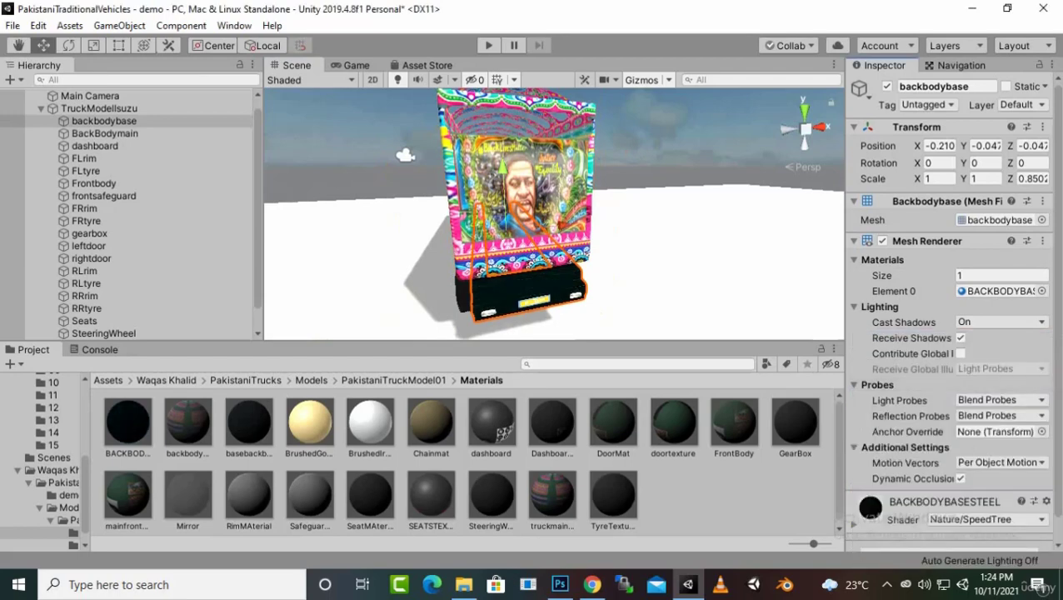
# Change the rear left tyre's TyreTexture material to the Nature/SpeedTree shader
pyautogui.moveTo(533, 216); pyautogui.dragTo(539, 104, button='middle')
pyautogui.scroll(3, 553, 213)
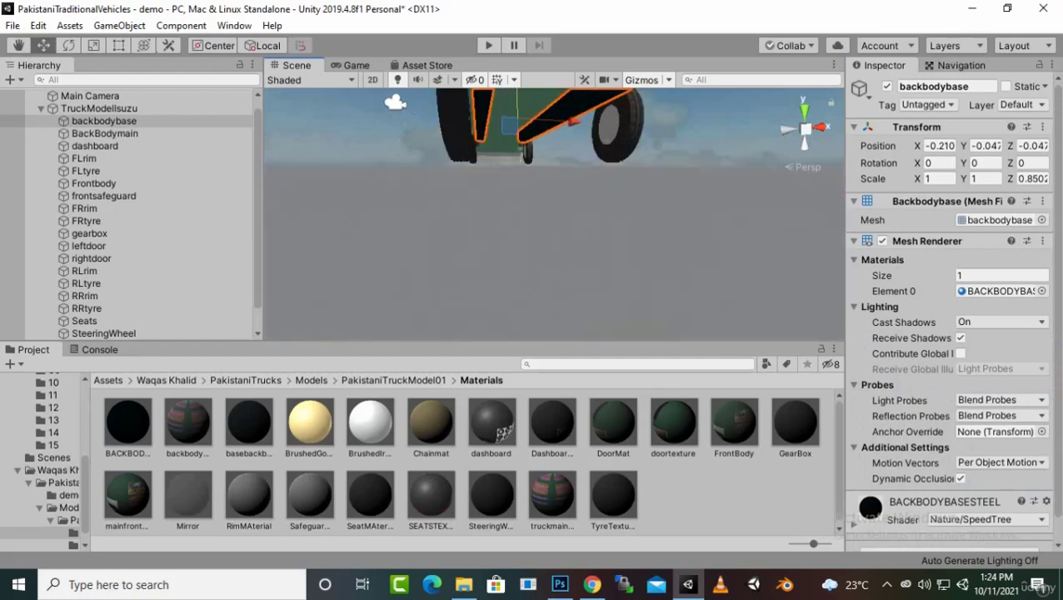
pyautogui.moveTo(395, 102); pyautogui.dragTo(395, 127, button='middle')
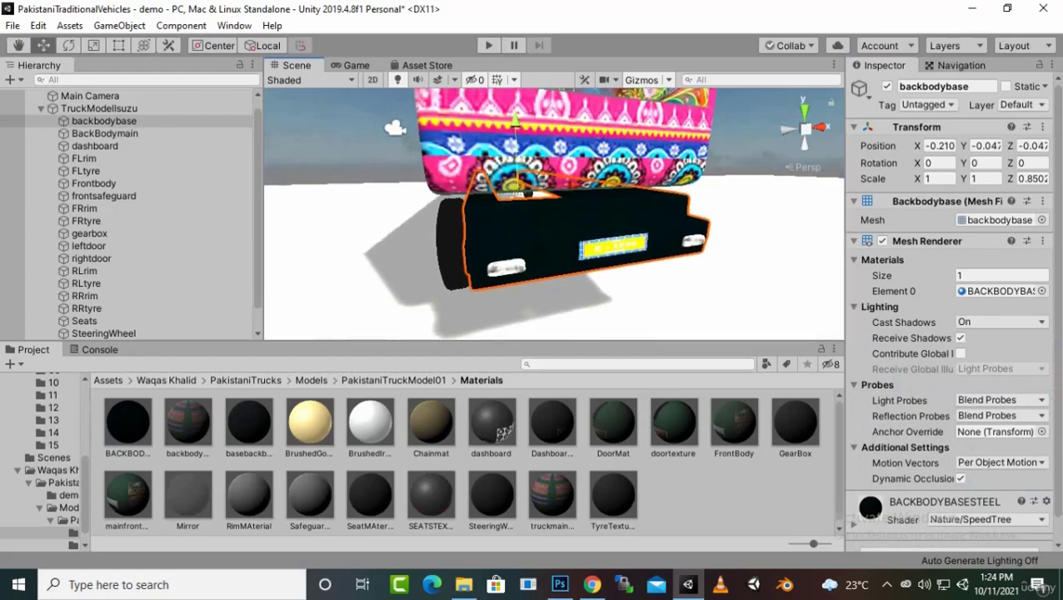
pyautogui.scroll(3, 524, 196)
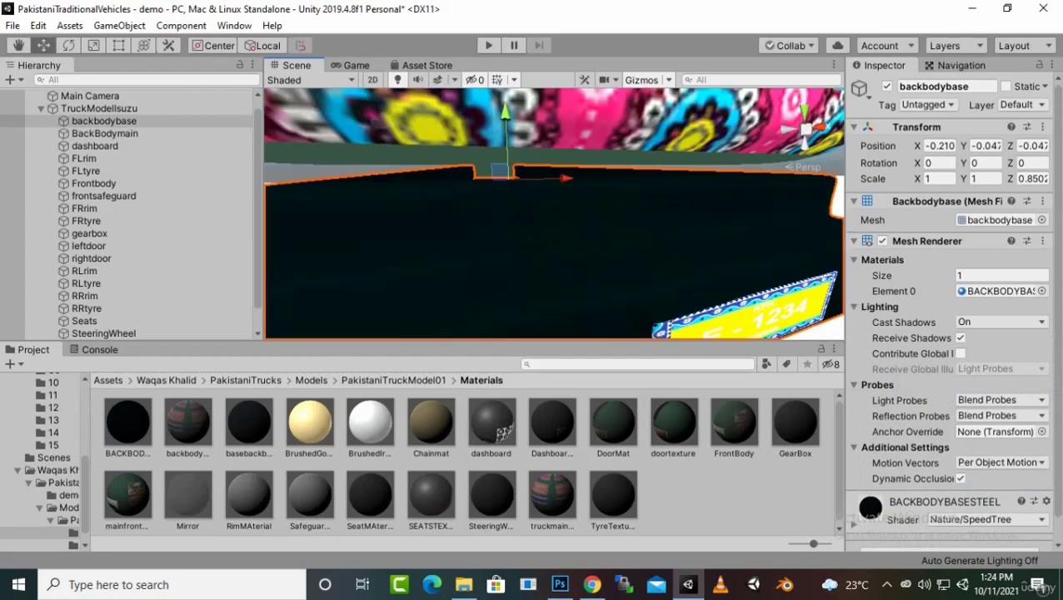
pyautogui.press('f')
pyautogui.keyDown('alt'); pyautogui.moveTo(523, 193); pyautogui.dragTo(692, 210); pyautogui.keyUp('alt')
pyautogui.click(688, 229)
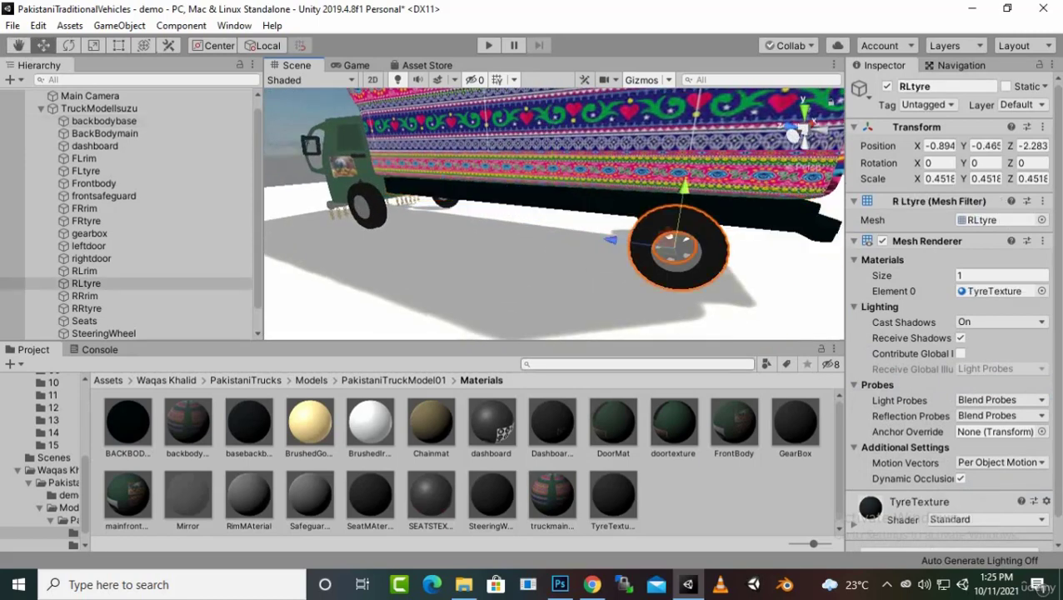
pyautogui.click(987, 519)
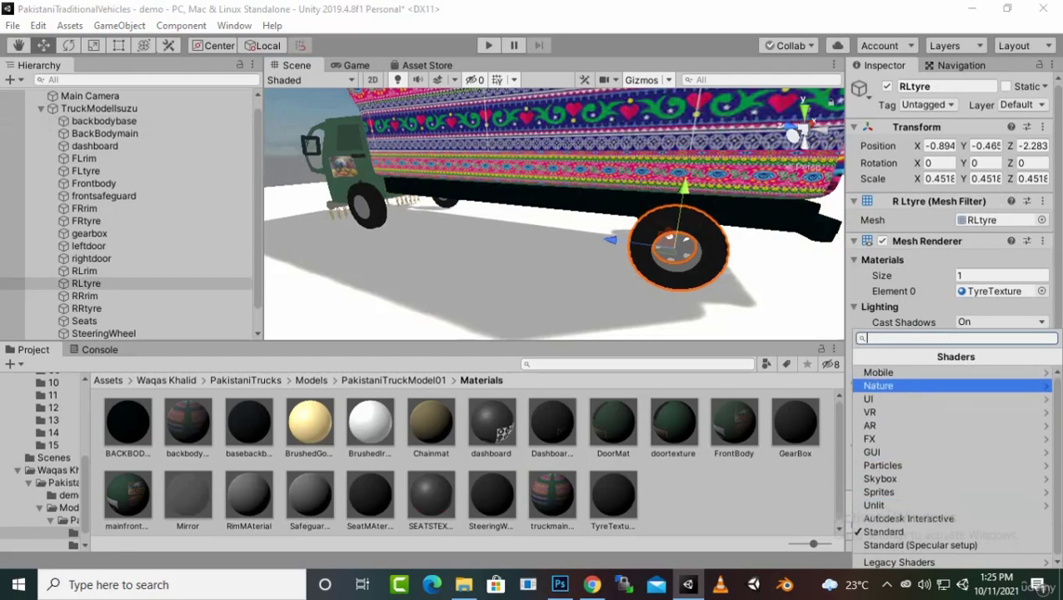
pyautogui.click(878, 385)
pyautogui.click(878, 385)
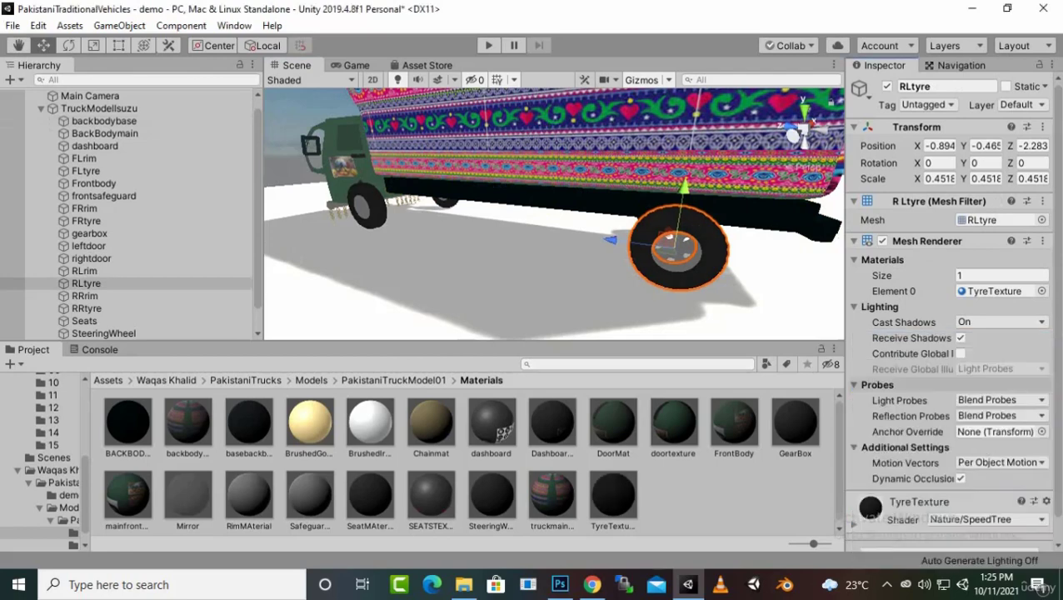
# Set the shader of the rear left rim's RimMAterial to Nature/SpeedTree
pyautogui.click(686, 257)
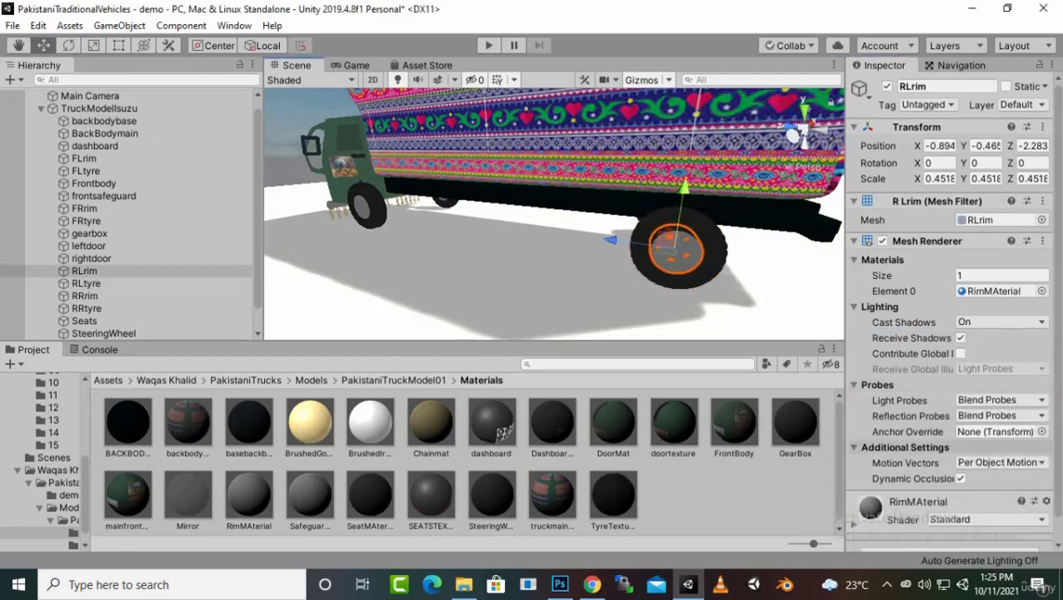
pyautogui.click(987, 519)
pyautogui.click(878, 385)
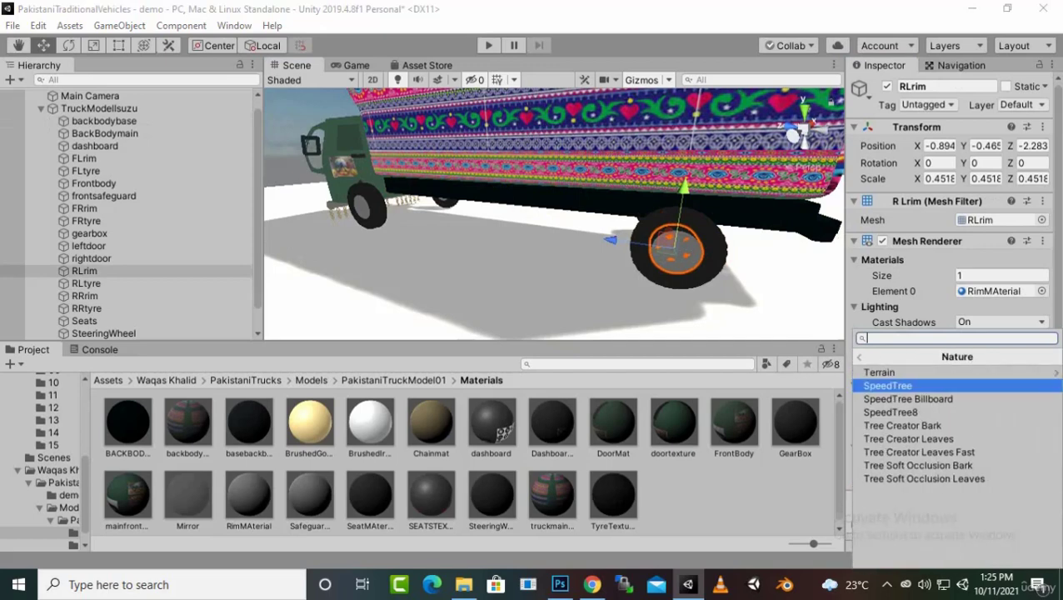
pyautogui.press('Return')
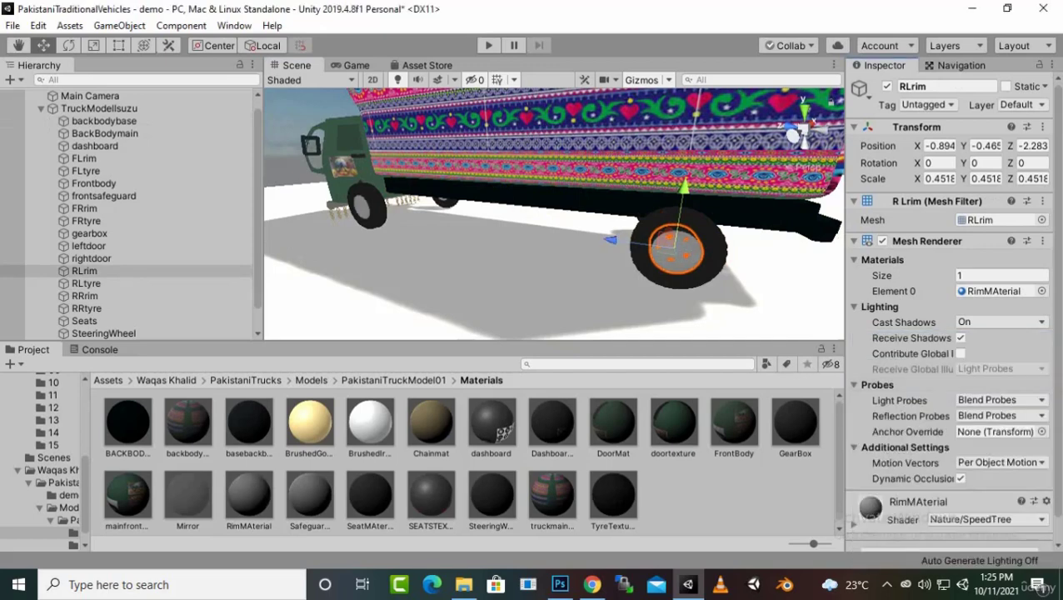
# Examine the rear wheels up close and the truck from behind
pyautogui.keyDown('alt'); pyautogui.moveTo(783, 158); pyautogui.dragTo(341, 162); pyautogui.keyUp('alt')
pyautogui.scroll(-3, 633, 154)
pyautogui.scroll(6, 342, 162)
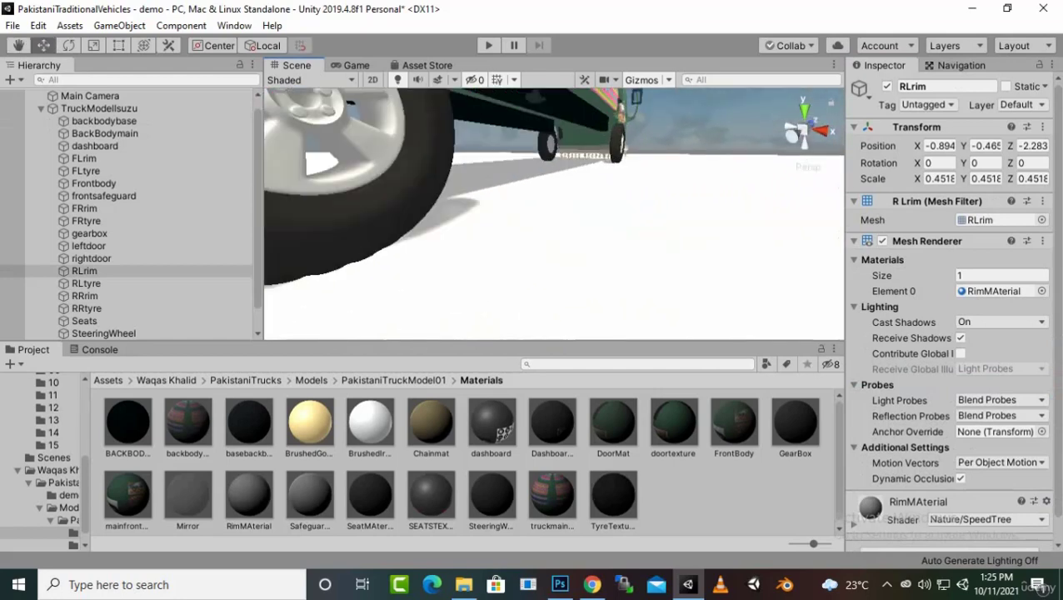
pyautogui.scroll(-4, 500, 208)
pyautogui.moveTo(500, 208)
pyautogui.keyDown('alt'); pyautogui.mouseDown()
pyautogui.moveTo(433, 208)
pyautogui.moveTo(520, 208)
pyautogui.mouseUp(); pyautogui.keyUp('alt')
pyautogui.scroll(-8, 554, 212)
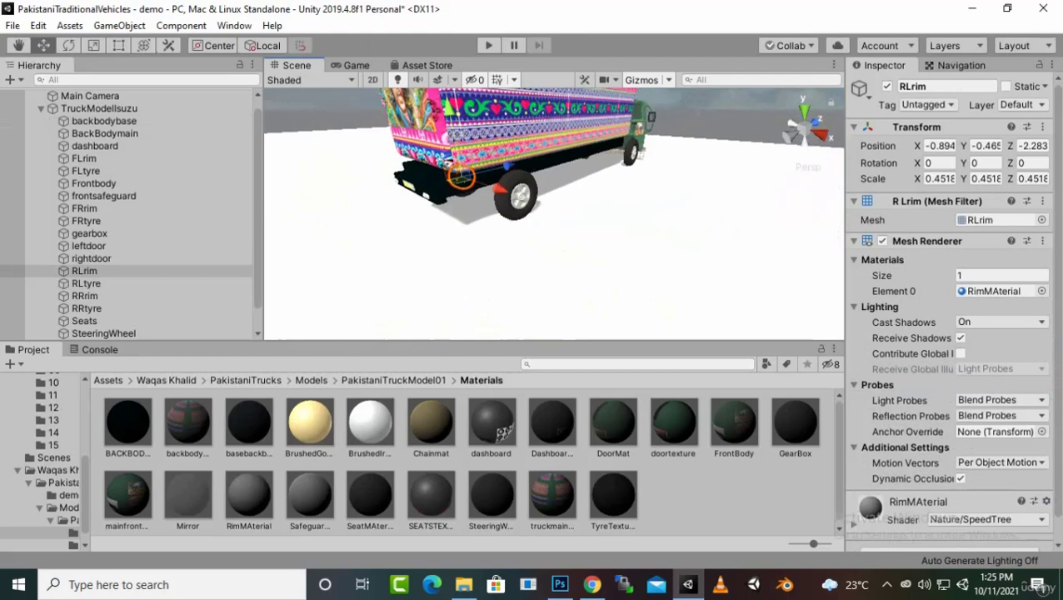
# Set the shader of the front safeguard's BrushedGold02 material to Nature/SpeedTree
pyautogui.scroll(-2, 554, 212)
pyautogui.keyDown('alt'); pyautogui.moveTo(616, 200); pyautogui.dragTo(450, 208); pyautogui.keyUp('alt')
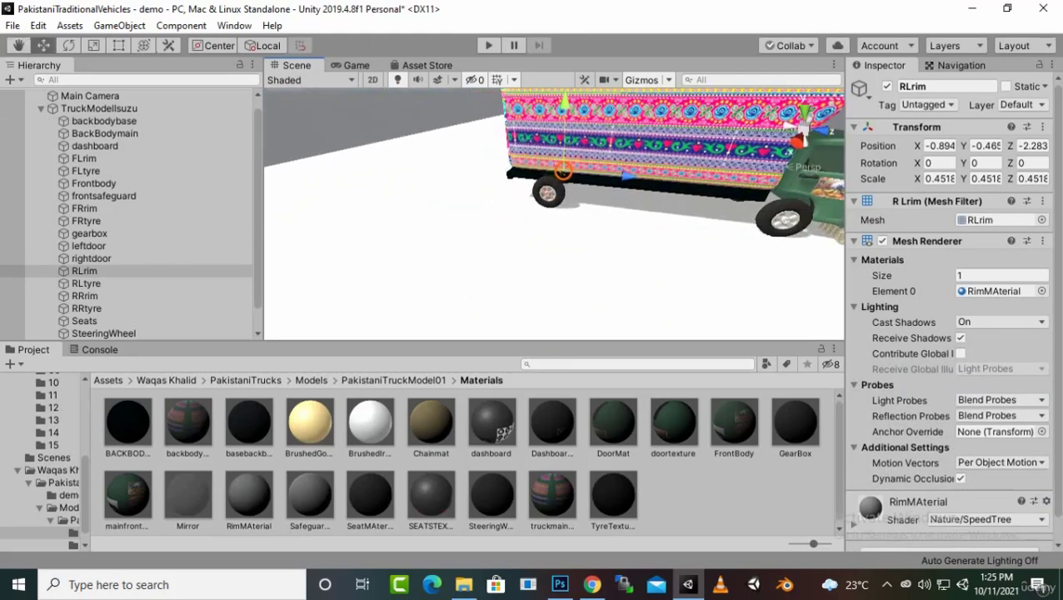
pyautogui.moveTo(750, 204); pyautogui.dragTo(442, 206, button='middle')
pyautogui.scroll(4, 508, 212)
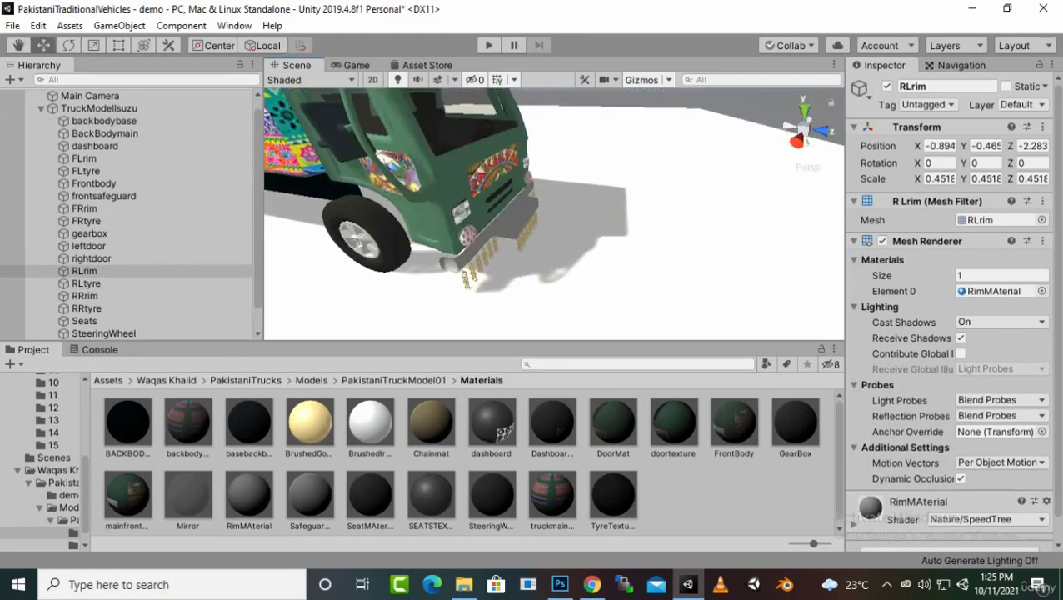
pyautogui.click(514, 227)
pyautogui.click(999, 535)
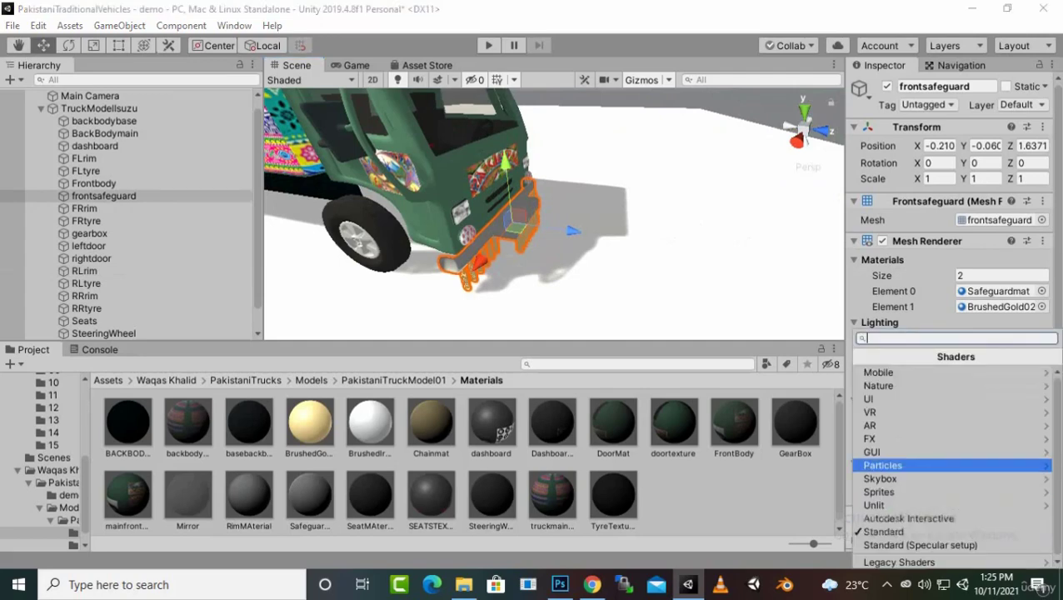
pyautogui.click(916, 384)
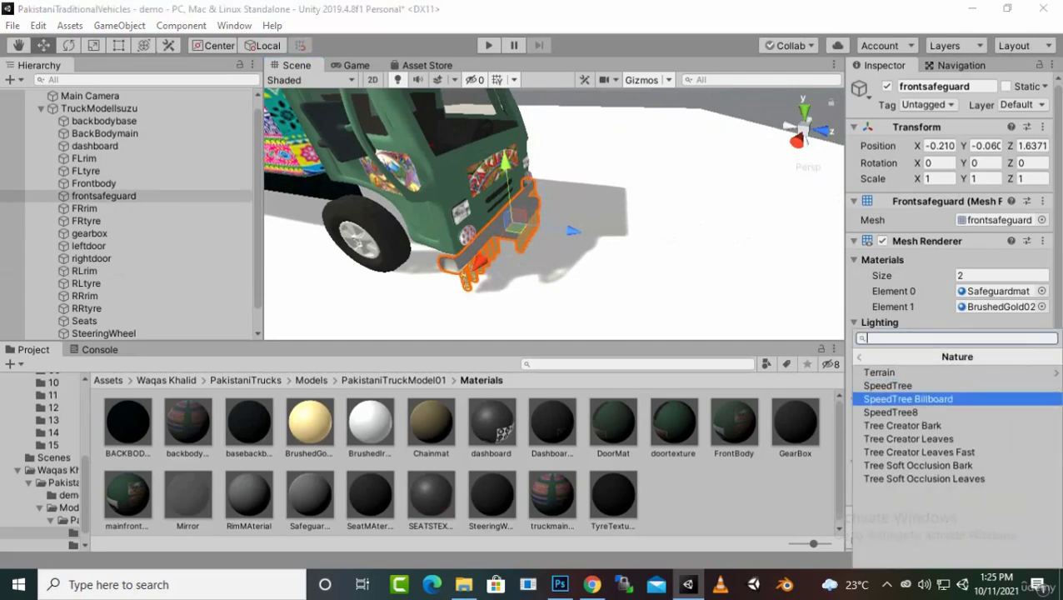
pyautogui.click(888, 385)
# Deactivate the truck's rightdoor object to open up access to the cab interior
pyautogui.moveTo(516, 226); pyautogui.dragTo(604, 283, button='middle')
pyautogui.scroll(3, 554, 214)
pyautogui.moveTo(483, 218); pyautogui.dragTo(733, 229, button='middle')
pyautogui.keyDown('alt'); pyautogui.moveTo(733, 229); pyautogui.dragTo(674, 225); pyautogui.keyUp('alt')
pyautogui.keyDown('alt'); pyautogui.moveTo(583, 233); pyautogui.dragTo(646, 229); pyautogui.keyUp('alt')
pyautogui.scroll(3, 554, 214)
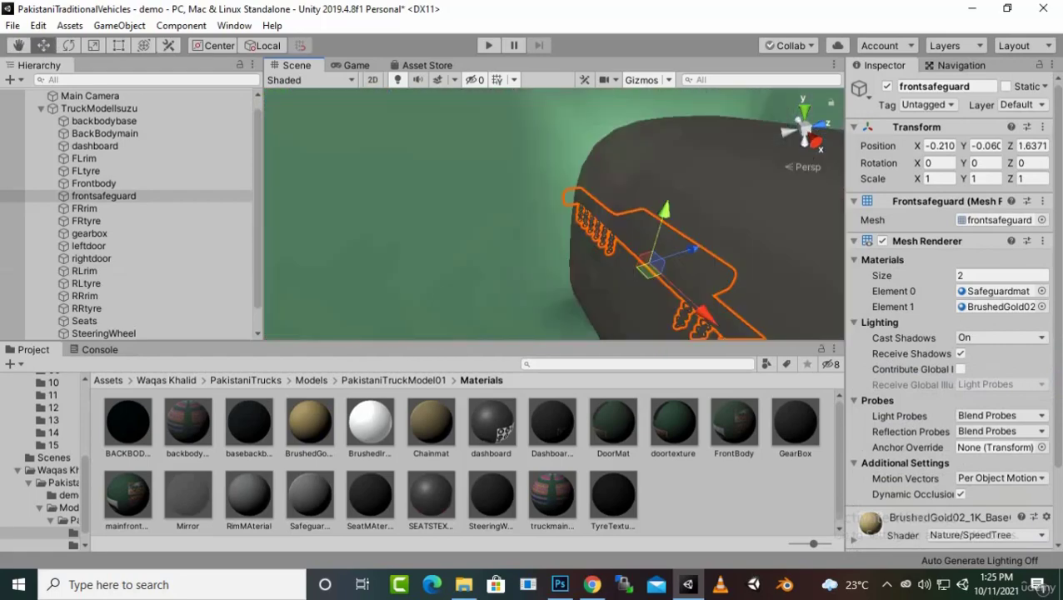
pyautogui.scroll(-3, 554, 214)
pyautogui.keyDown('alt'); pyautogui.moveTo(692, 158); pyautogui.dragTo(617, 271); pyautogui.keyUp('alt')
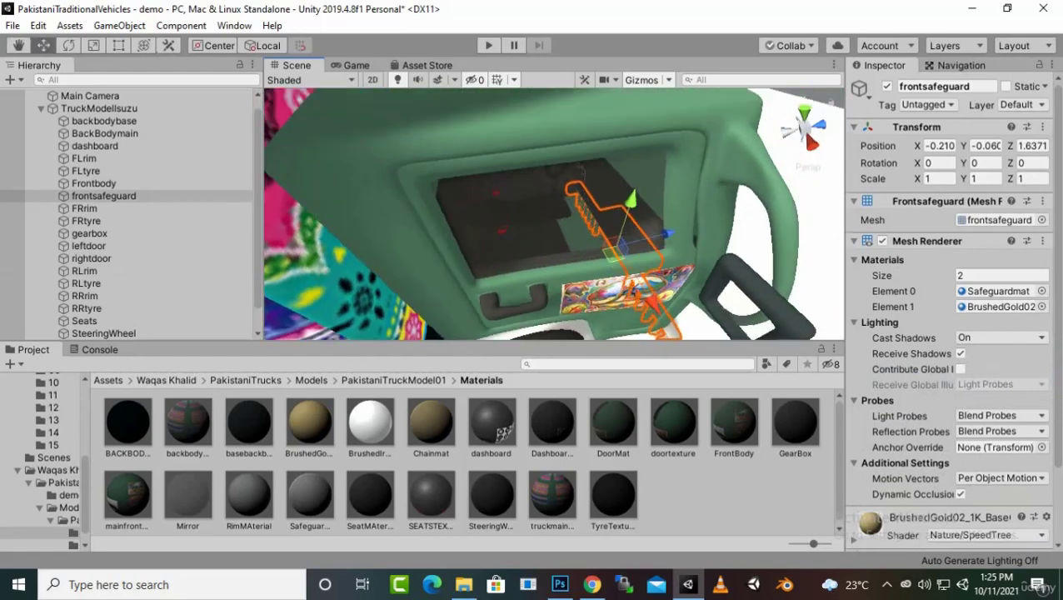
pyautogui.click(616, 270)
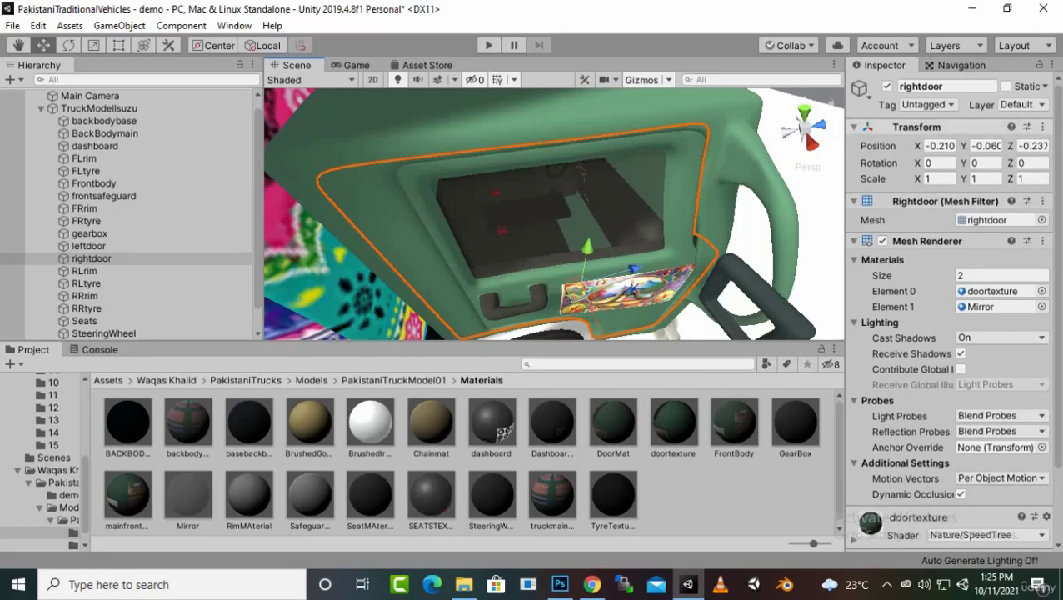
pyautogui.hotkey('alt', 'shift', 'a')
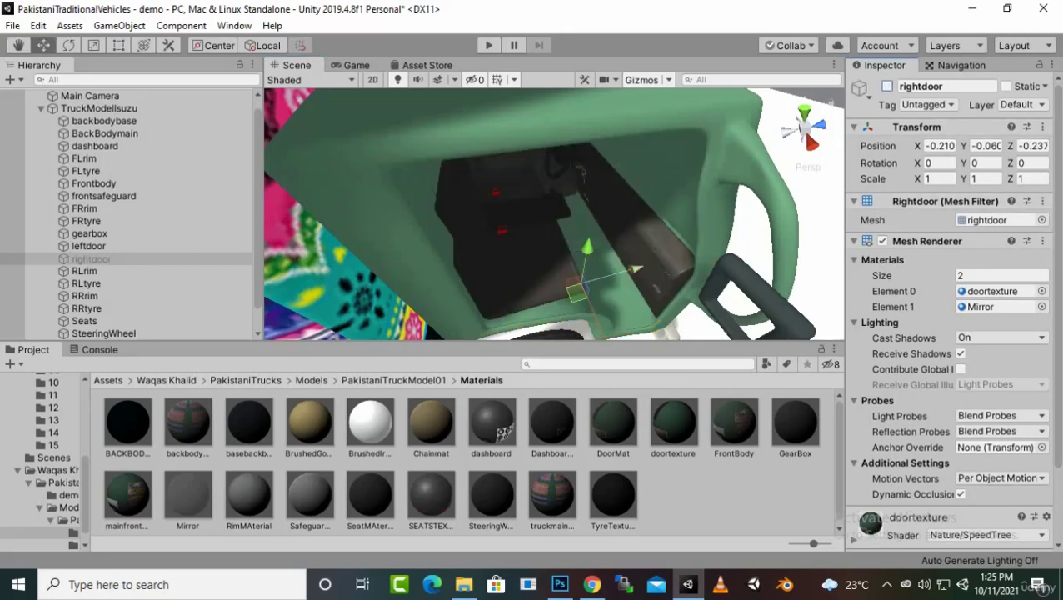
# Assign the Nature/SpeedTree shader to the dashboard material inside the cab
pyautogui.click(643, 244)
pyautogui.click(986, 519)
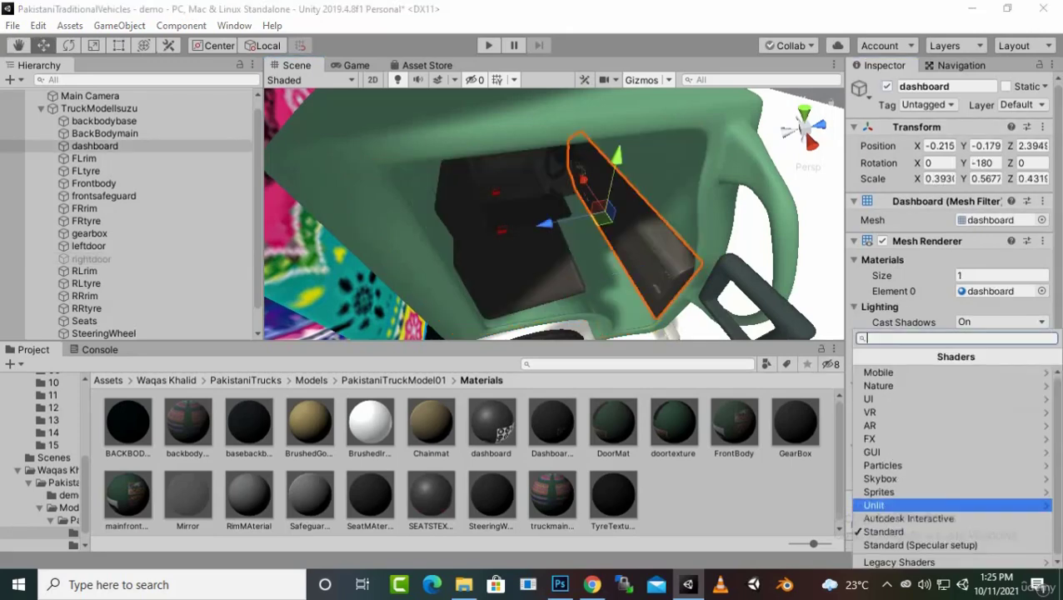
pyautogui.click(956, 385)
pyautogui.click(888, 386)
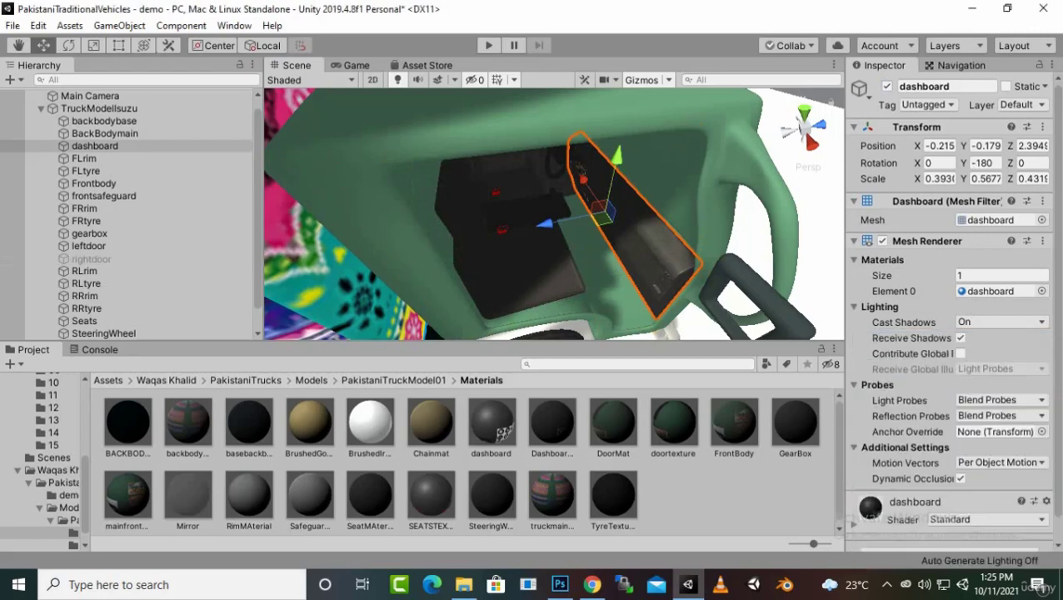
# Change the SEATSTEXTURE material of the cab's Seats to the Nature/SpeedTree shader
pyautogui.keyDown('alt'); pyautogui.moveTo(667, 250); pyautogui.dragTo(754, 238); pyautogui.keyUp('alt')
pyautogui.scroll(3, 801, 239)
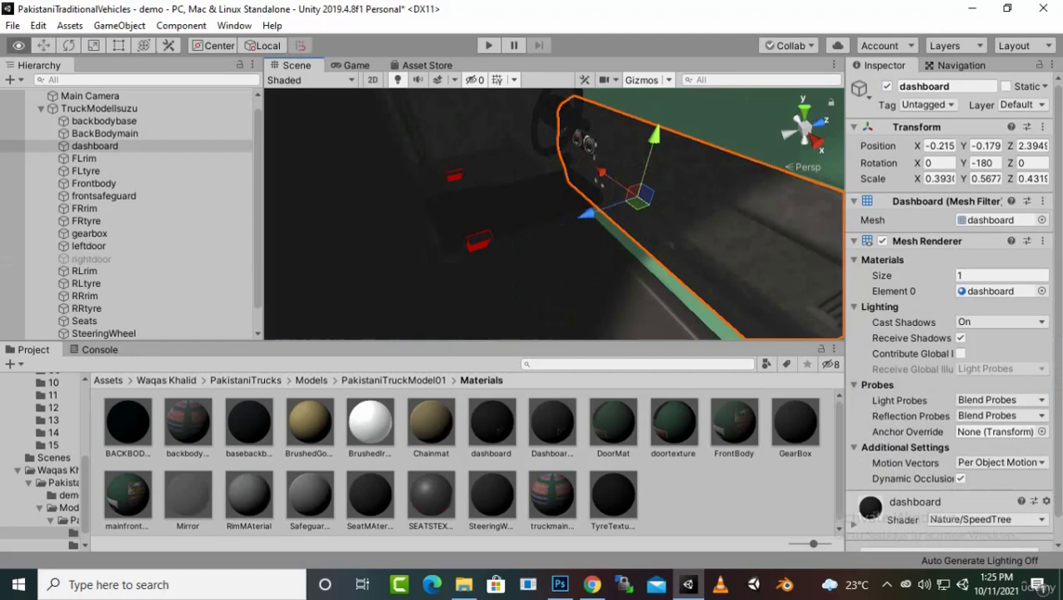
pyautogui.scroll(-4, 554, 213)
pyautogui.click(569, 260)
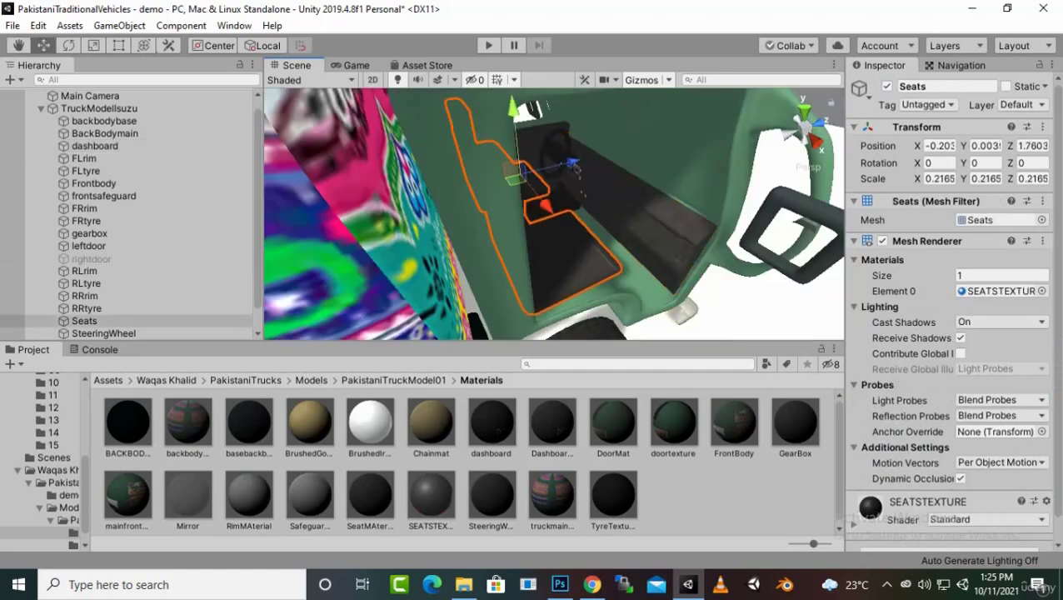
pyautogui.click(985, 519)
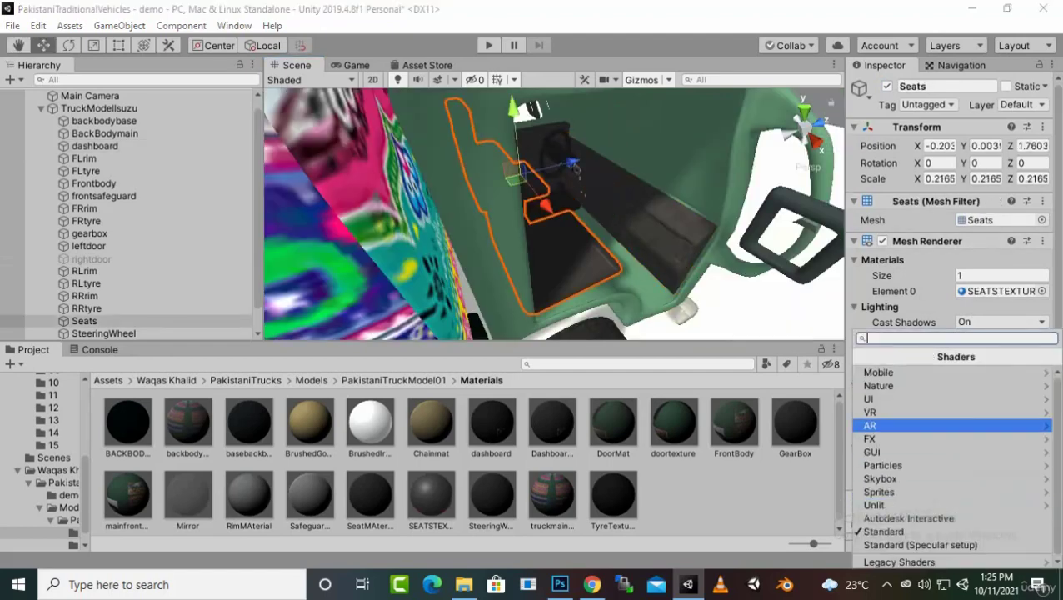
pyautogui.click(890, 387)
pyautogui.click(890, 387)
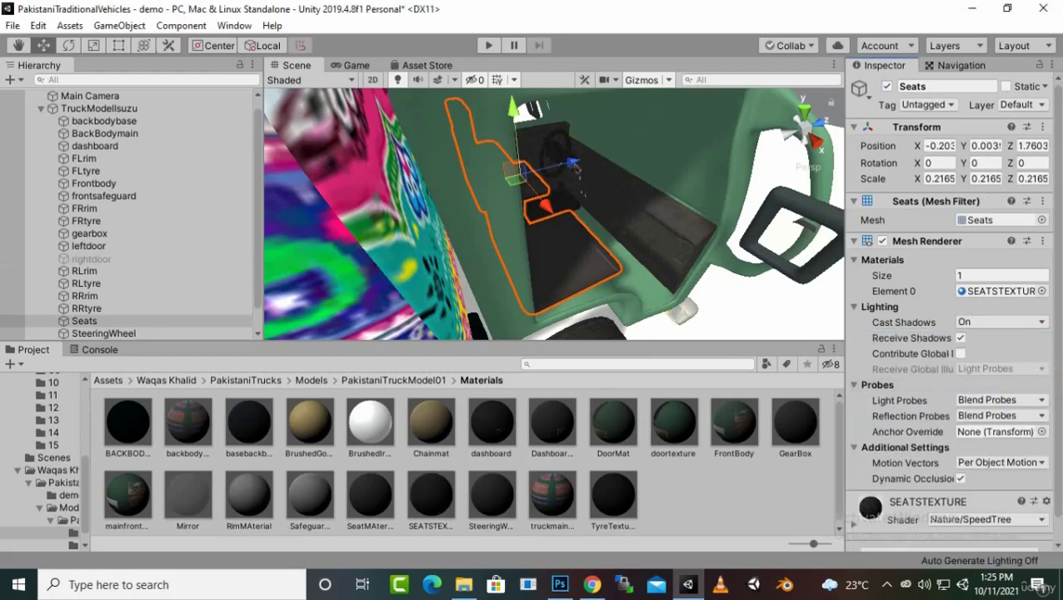
# Switch the GearBox material of the gearbox between the seats to the Nature/SpeedTree shader
pyautogui.keyDown('alt'); pyautogui.moveTo(623, 188); pyautogui.dragTo(553, 204); pyautogui.keyUp('alt')
pyautogui.click(553, 204)
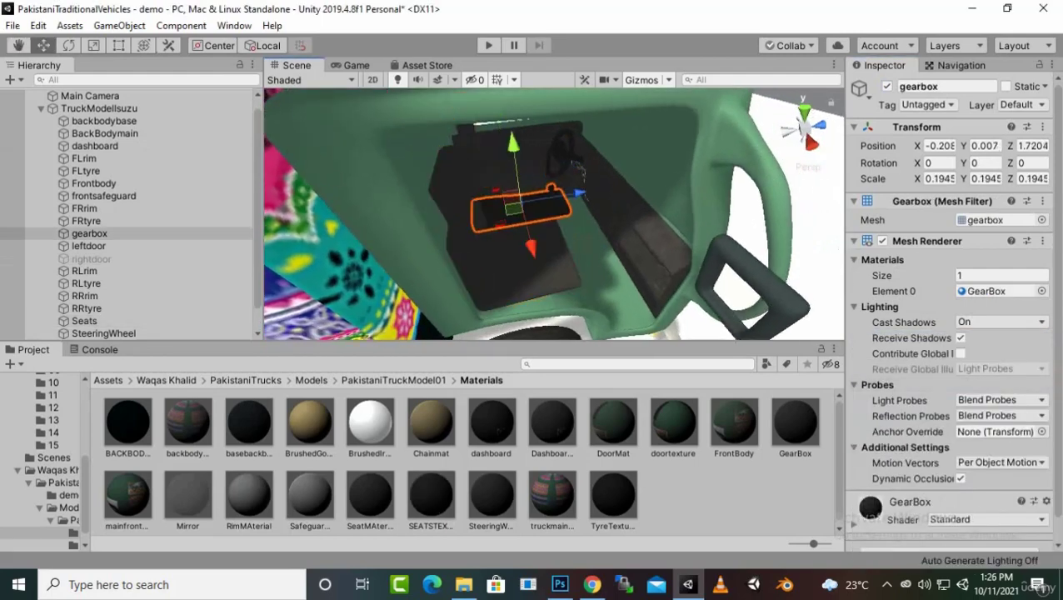
pyautogui.click(987, 519)
pyautogui.click(883, 450)
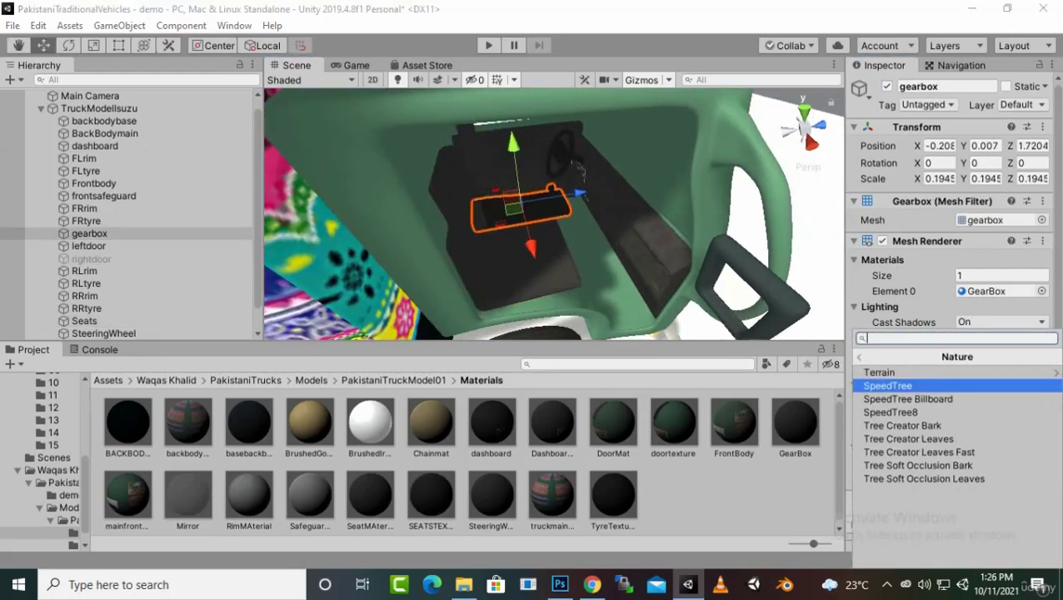
pyautogui.click(888, 386)
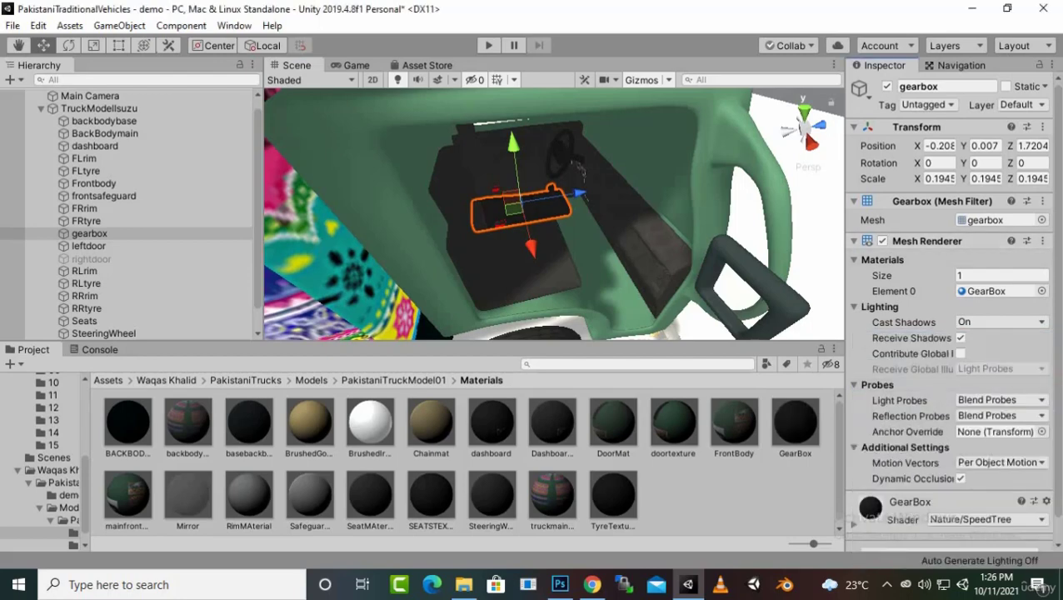
# Reactivate the hidden rightdoor object of the truck
pyautogui.click(91, 259)
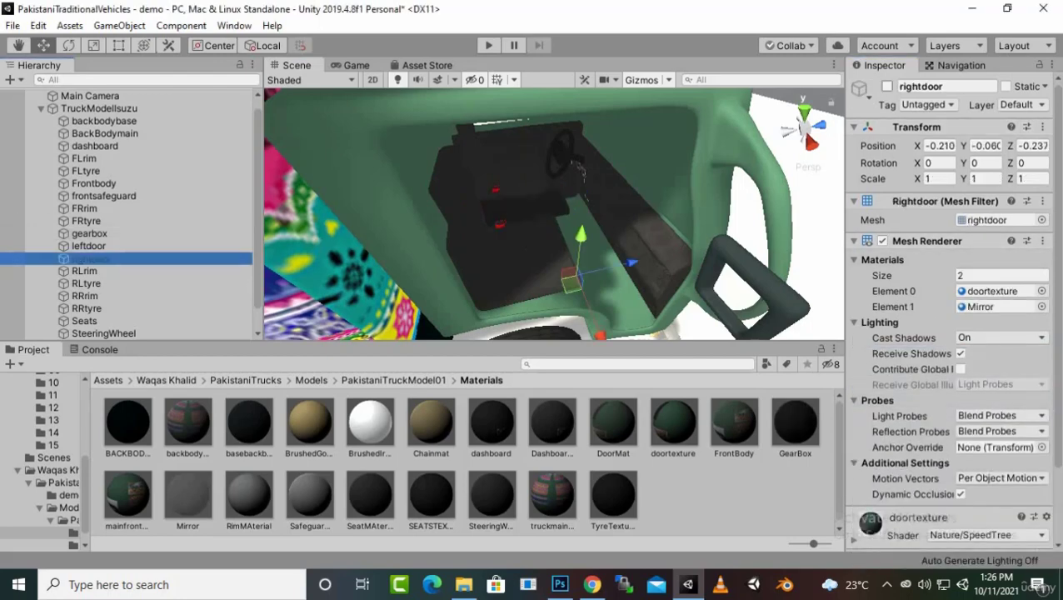
pyautogui.press('f')
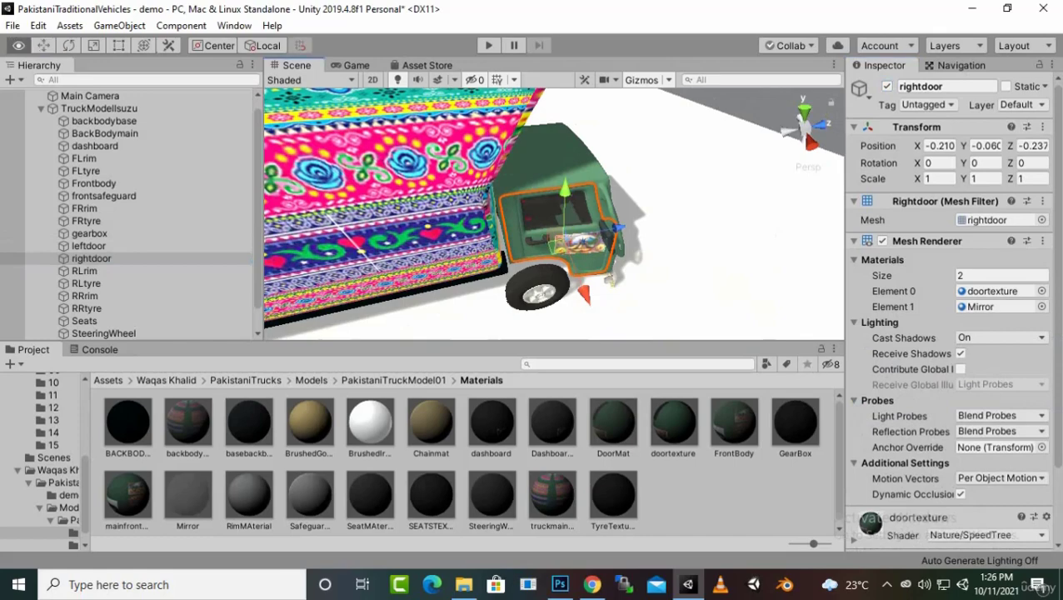
# Align the Main Camera with a side view of the whole truck and check the framing in the Game view
pyautogui.keyDown('alt'); pyautogui.moveTo(553, 241); pyautogui.dragTo(533, 187); pyautogui.keyUp('alt')
pyautogui.scroll(-2, 553, 213)
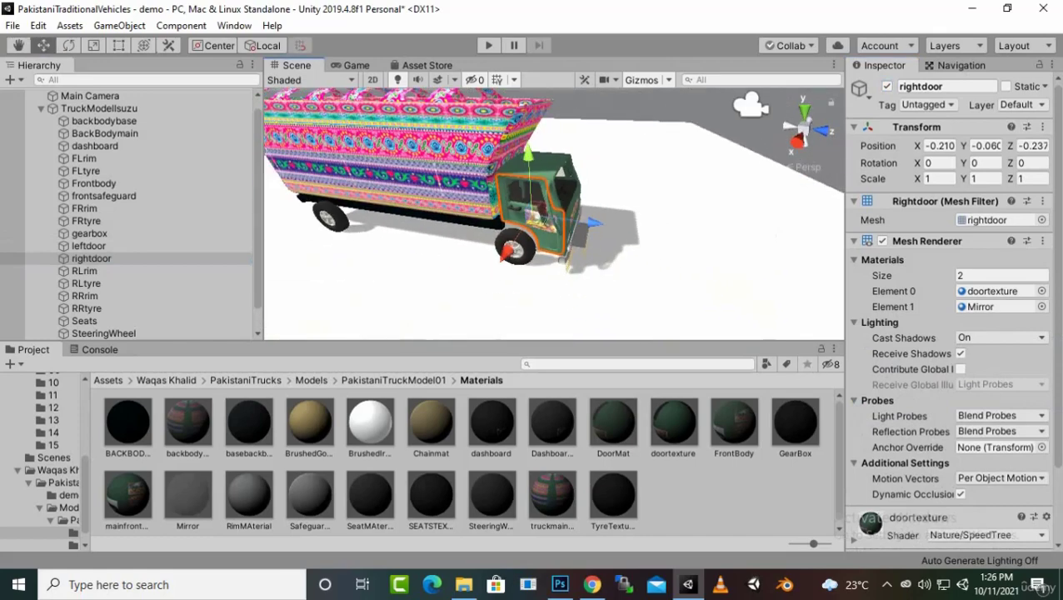
pyautogui.moveTo(553, 213); pyautogui.dragTo(686, 249, button='middle')
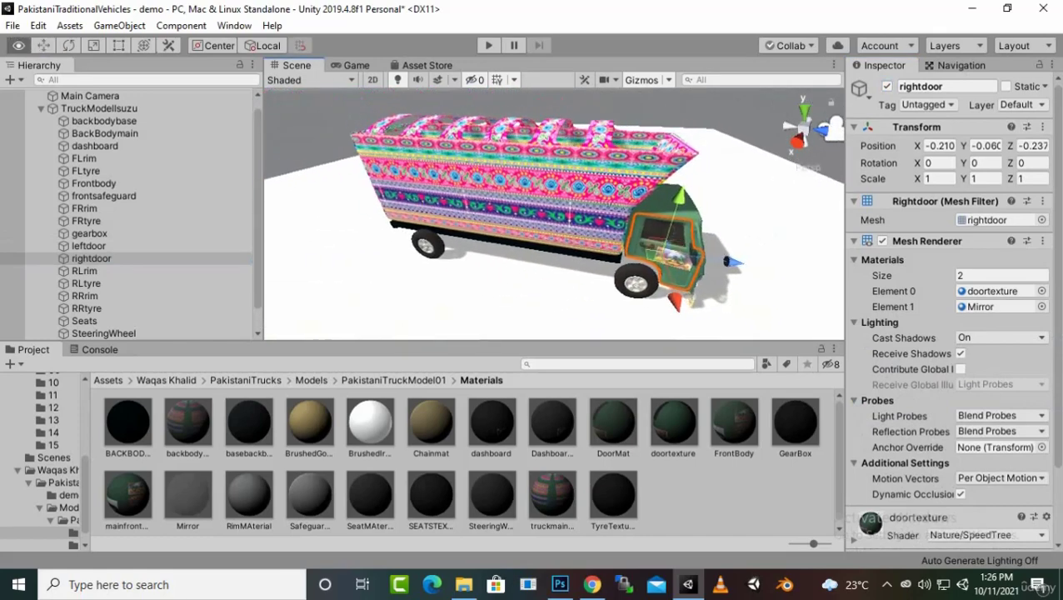
pyautogui.keyDown('alt'); pyautogui.moveTo(572, 204); pyautogui.dragTo(588, 176); pyautogui.keyUp('alt')
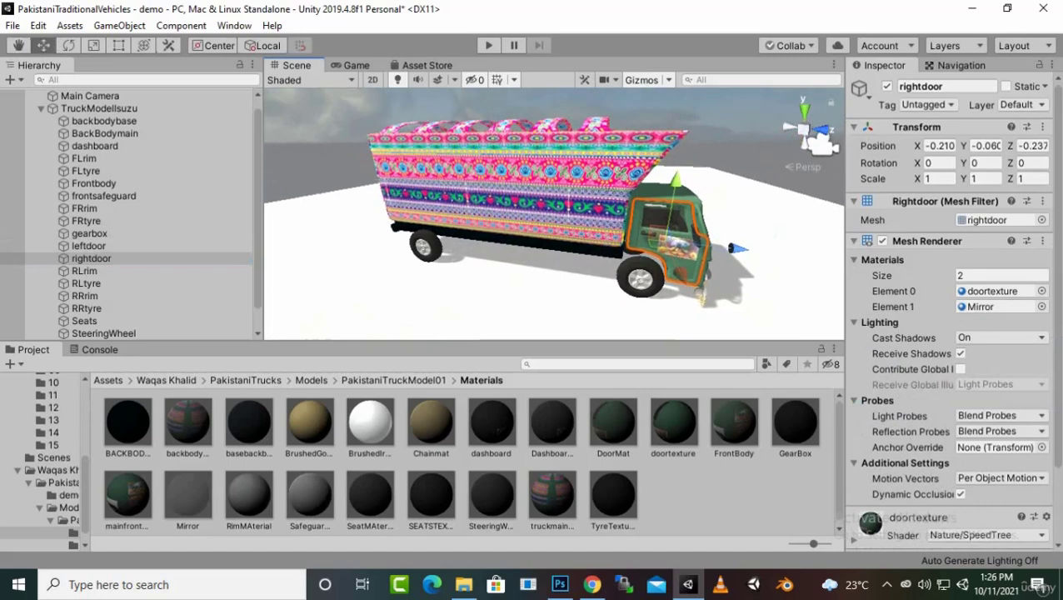
pyautogui.scroll(1, 88, 156)
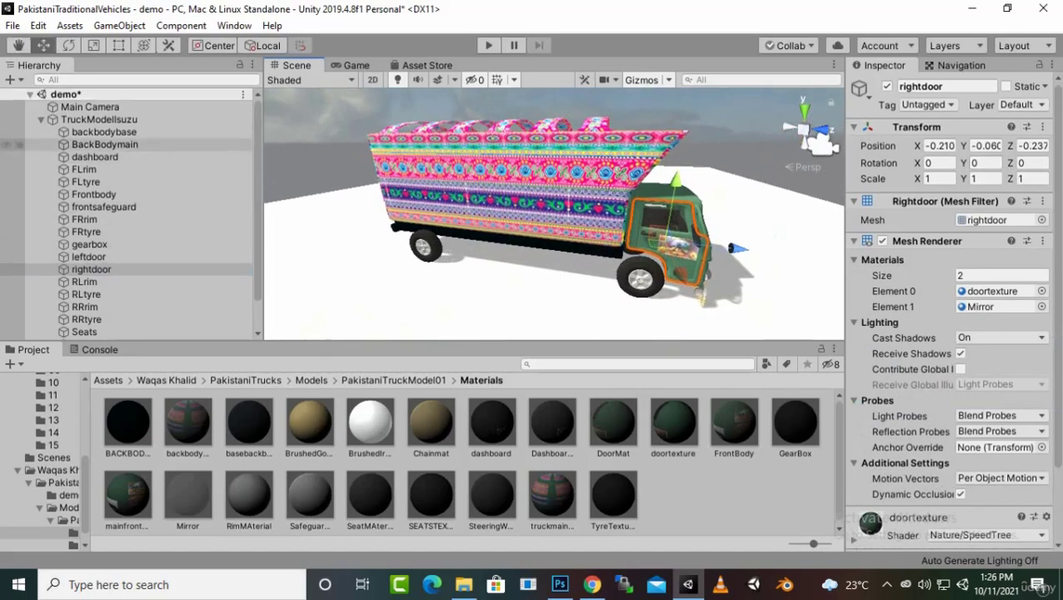
pyautogui.click(87, 107)
pyautogui.click(119, 25)
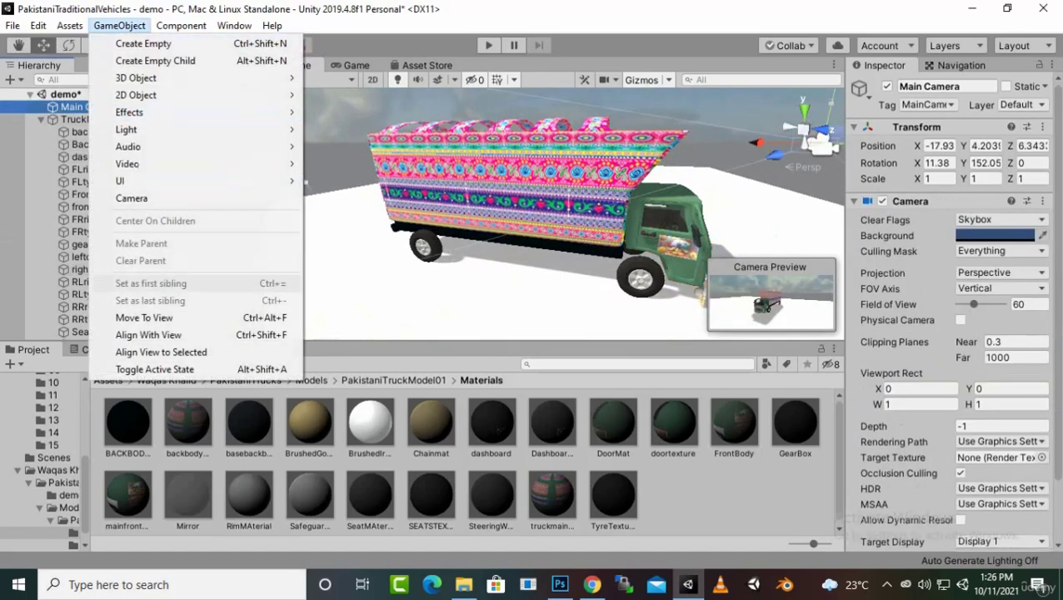
pyautogui.click(148, 334)
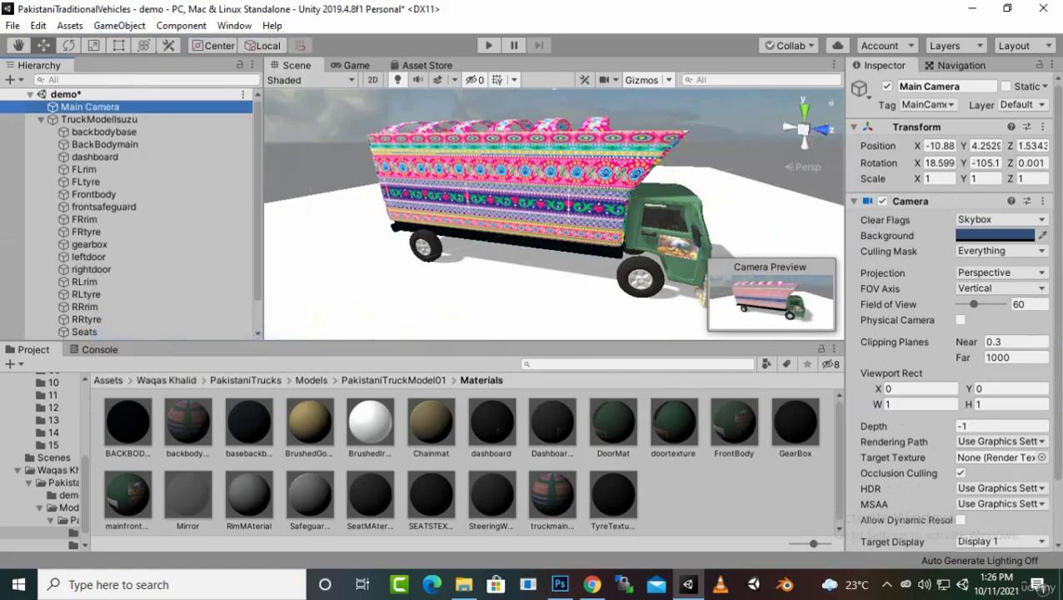
pyautogui.click(355, 65)
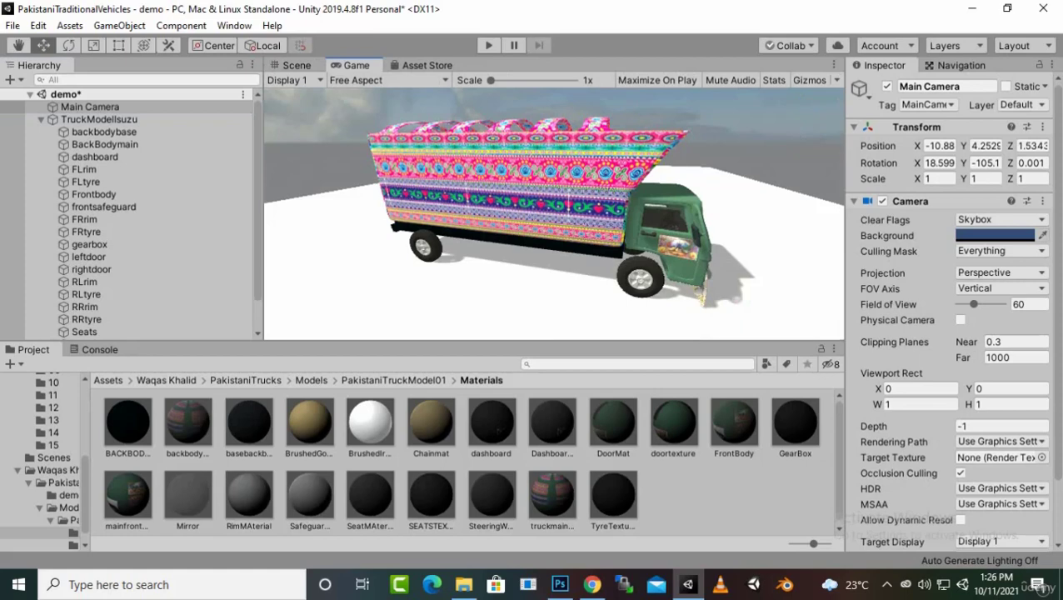
pyautogui.hotkey('ctrl', '1')
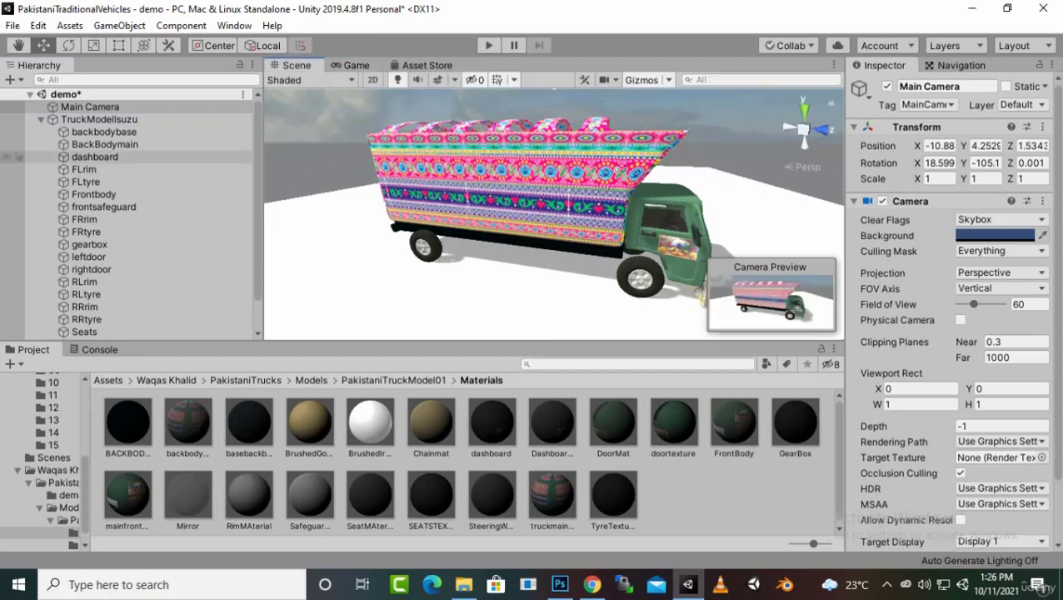
# Create an empty child object under TruckModelIsuzu and name it Wheels
pyautogui.click(99, 119)
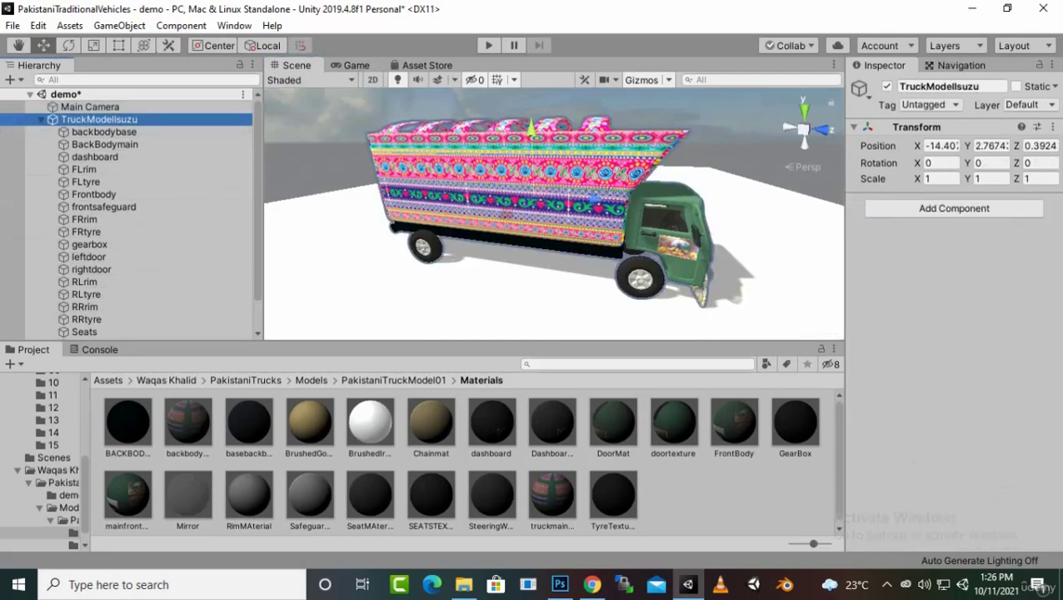
pyautogui.rightClick(97, 120)
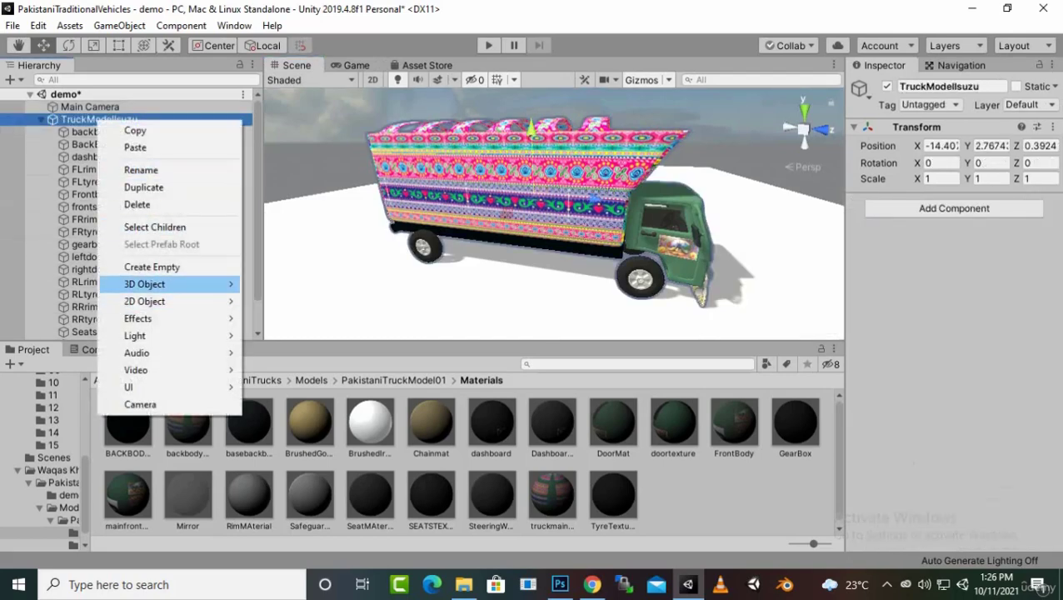
pyautogui.click(151, 267)
pyautogui.rightClick(94, 332)
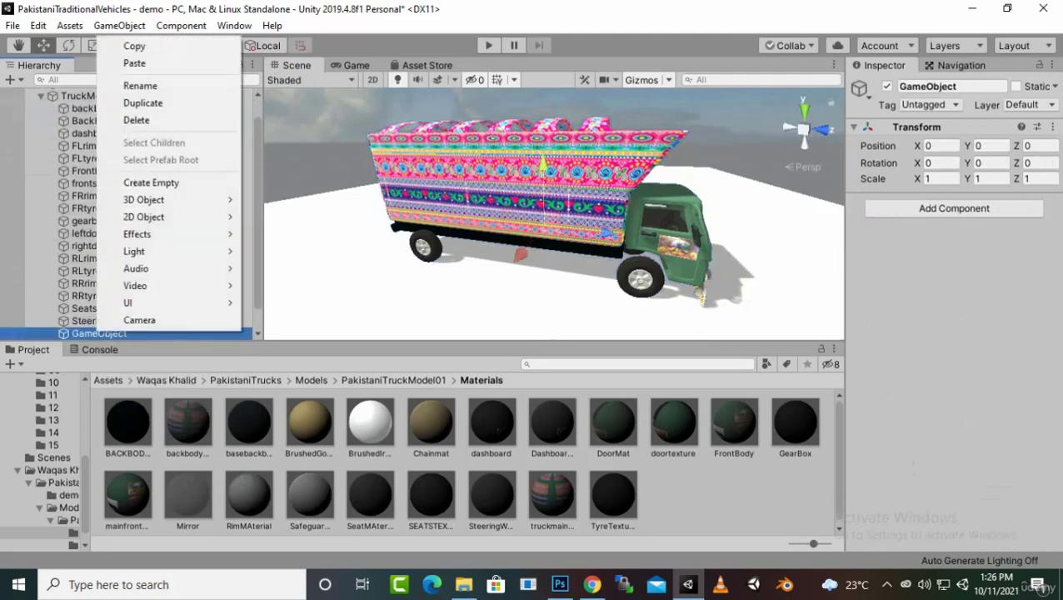
pyautogui.click(143, 86)
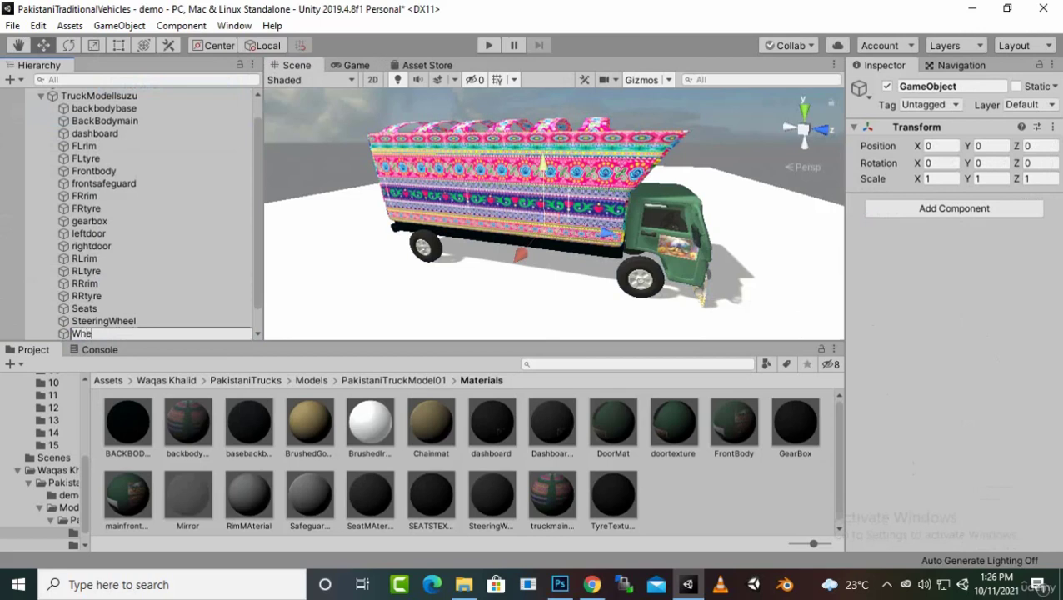
pyautogui.press('Return')
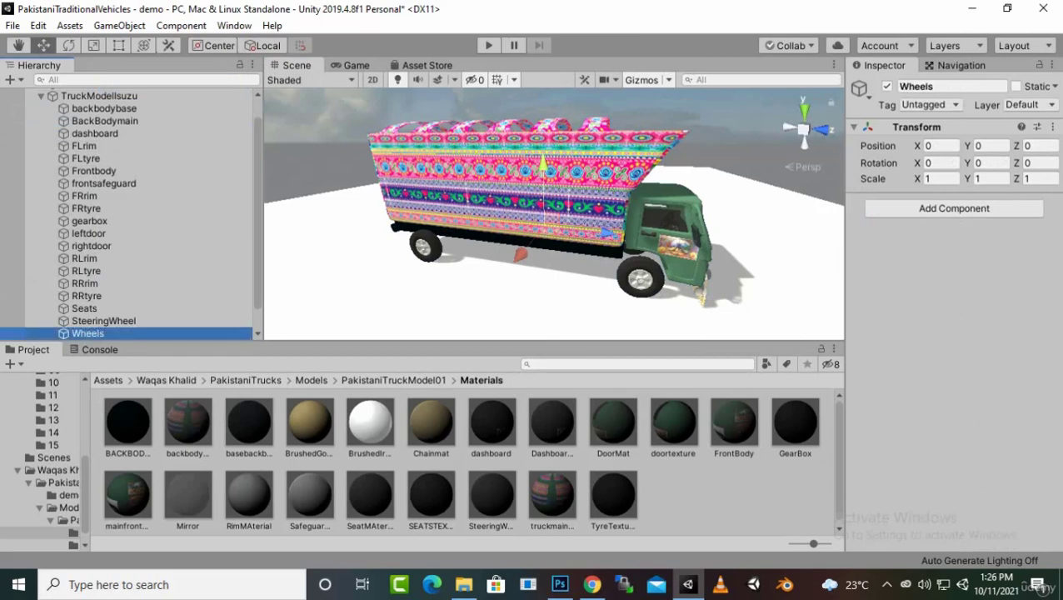
# Make the rear left rim RLrim a child of the rear left tyre RLtyre
pyautogui.click(86, 271)
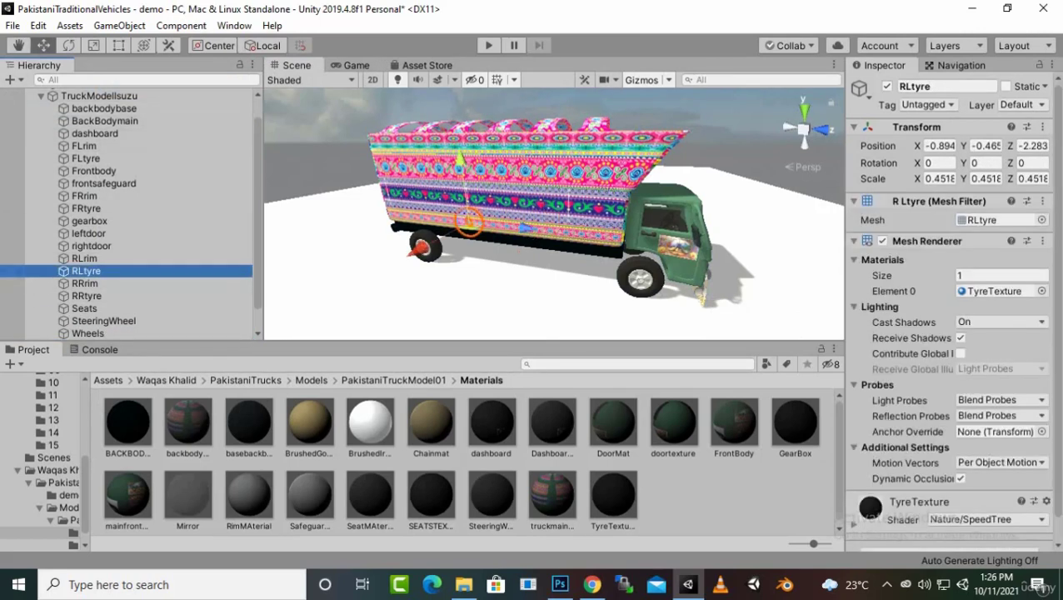
pyautogui.click(84, 258)
pyautogui.moveTo(85, 259); pyautogui.dragTo(86, 273)
pyautogui.doubleClick(86, 258)
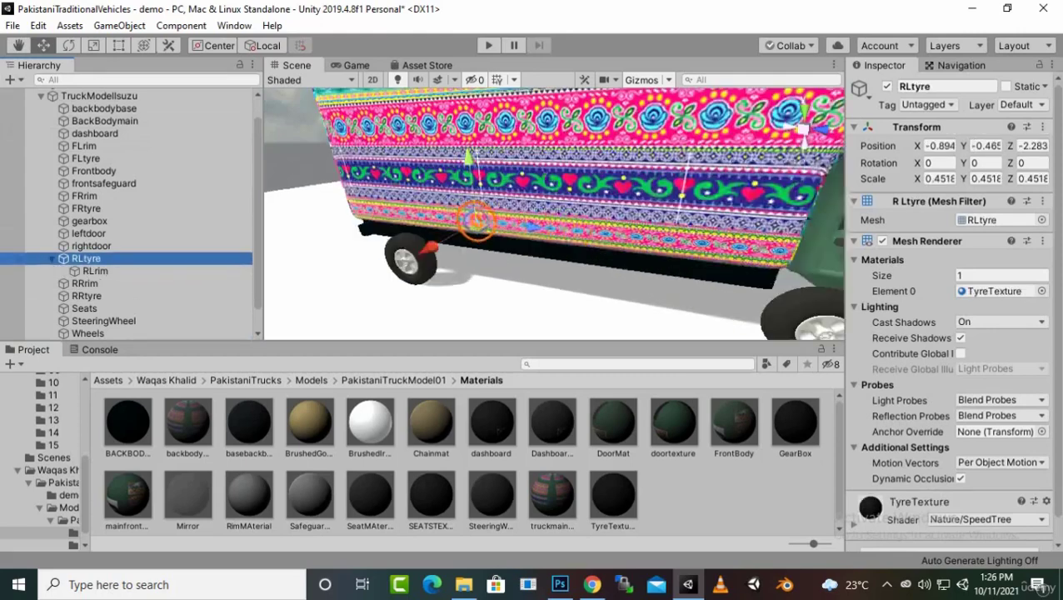
# Make the rear right rim RRrim a child of RRtyre and collapse both rear tyre groups
pyautogui.click(84, 283)
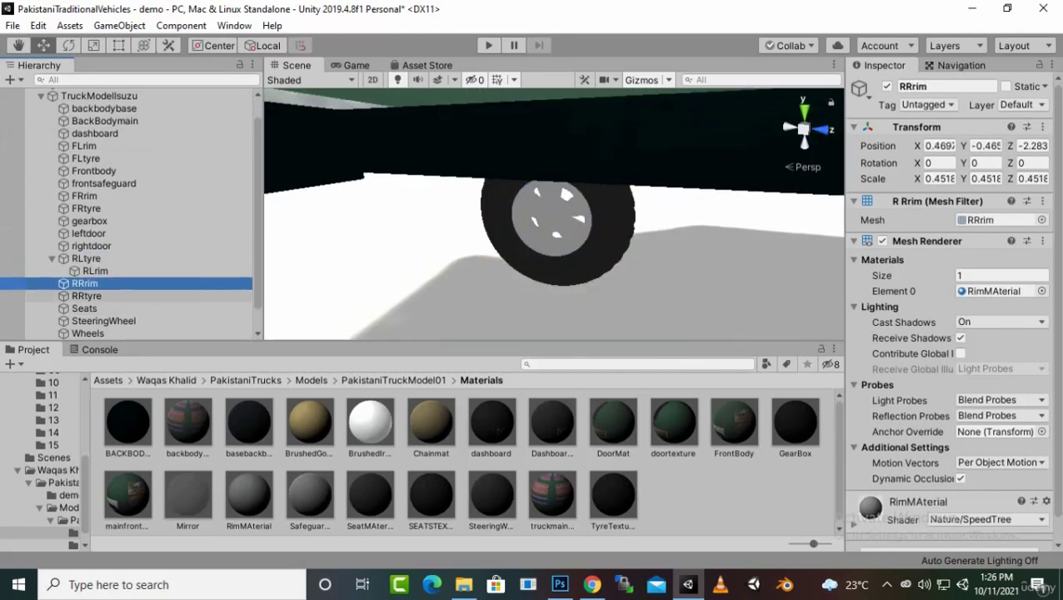
pyautogui.moveTo(84, 283); pyautogui.dragTo(85, 295)
pyautogui.click(52, 283)
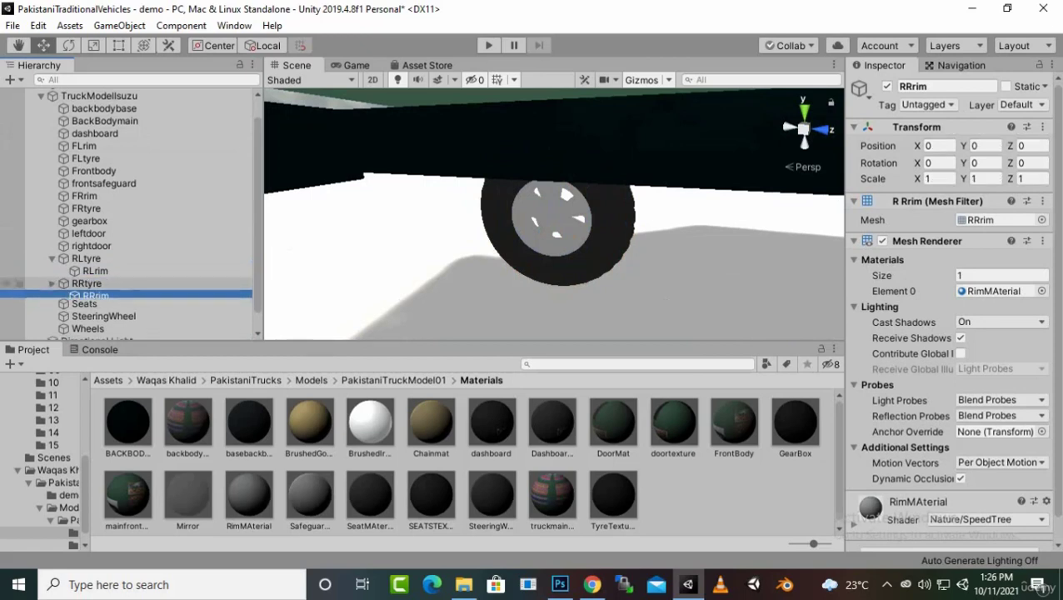
pyautogui.click(52, 258)
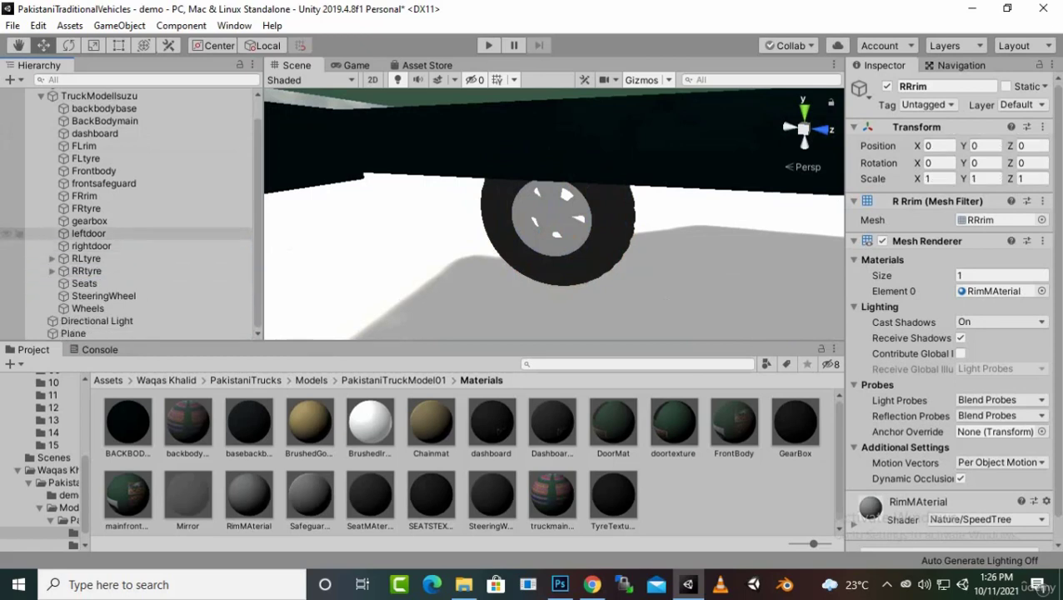
# Make the front rims FRrim and FLrim children of their matching tyres FRtyre and FLtyre
pyautogui.click(13, 196)
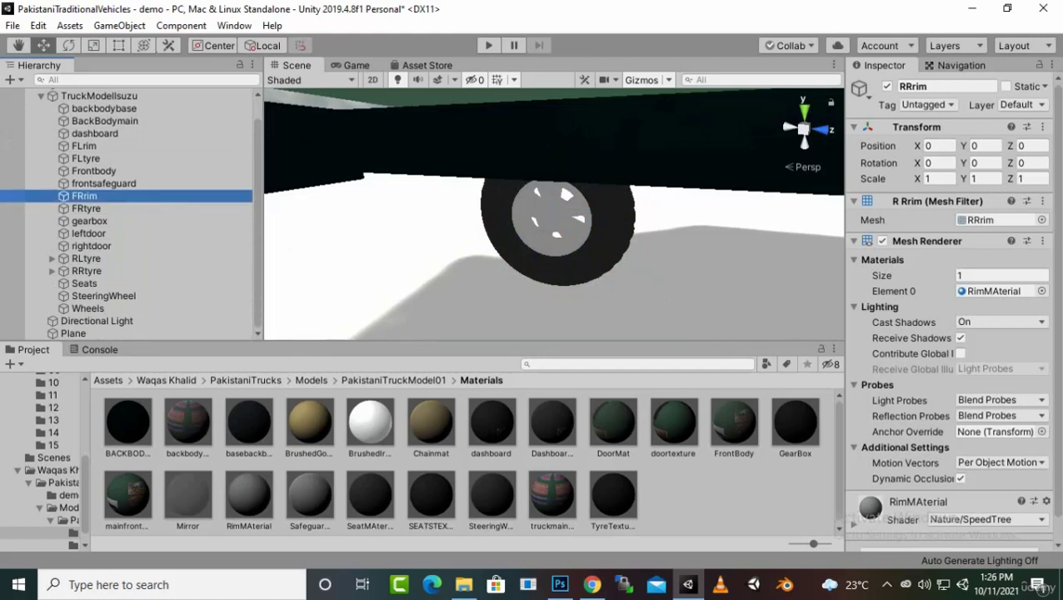
pyautogui.moveTo(83, 196); pyautogui.dragTo(84, 208)
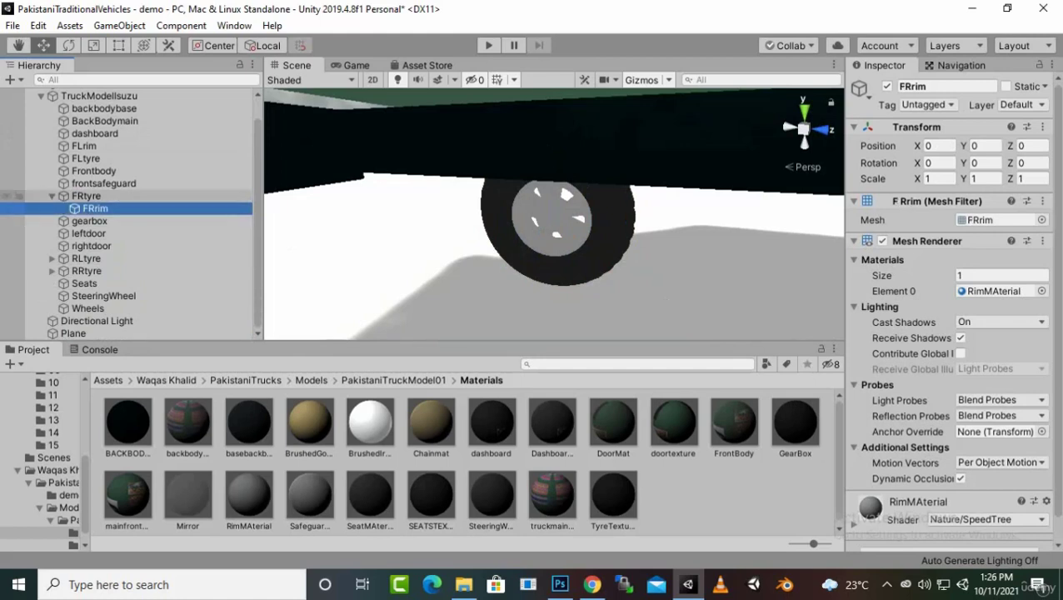
pyautogui.click(51, 196)
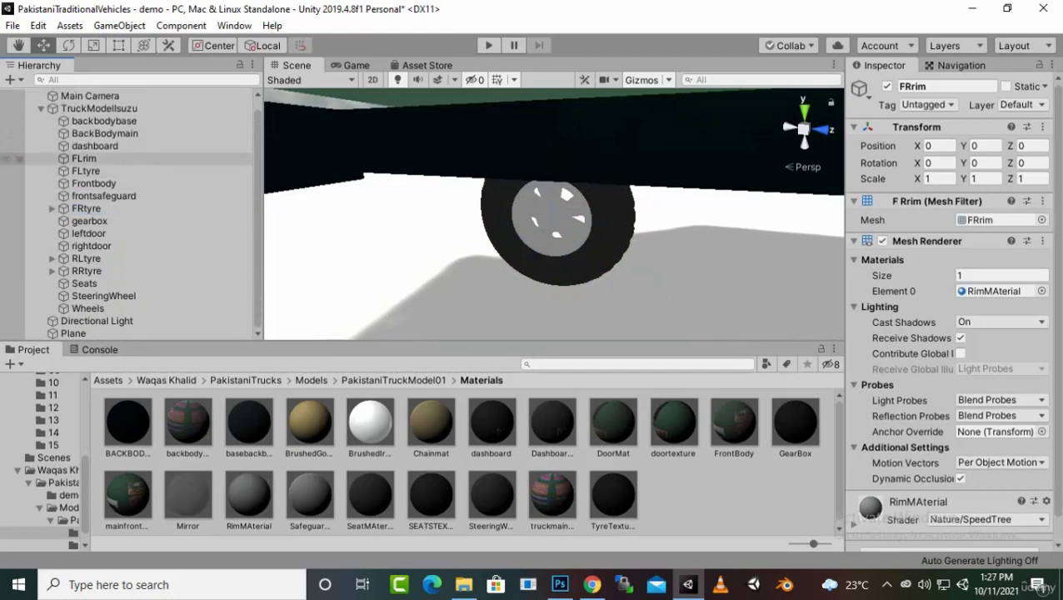
pyautogui.click(83, 159)
pyautogui.moveTo(83, 158); pyautogui.dragTo(84, 170)
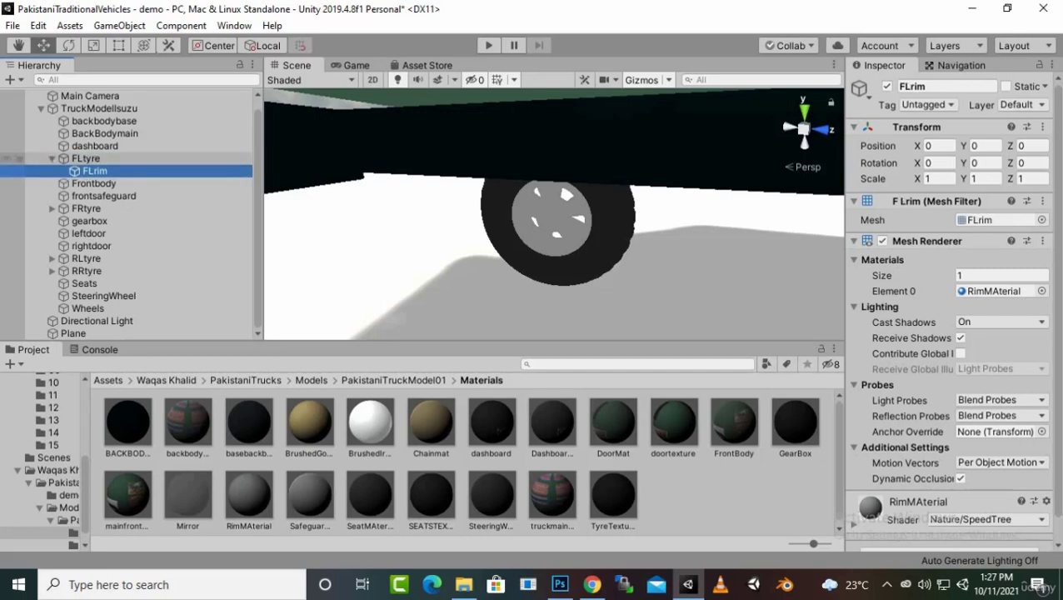
pyautogui.click(52, 158)
# Move the four tyres FLtyre, FRtyre, RLtyre and RRtyre together into the Wheels object and collapse the truck hierarchy
pyautogui.click(86, 170)
pyautogui.keyDown('ctrl'); pyautogui.click(86, 206); pyautogui.keyUp('ctrl')
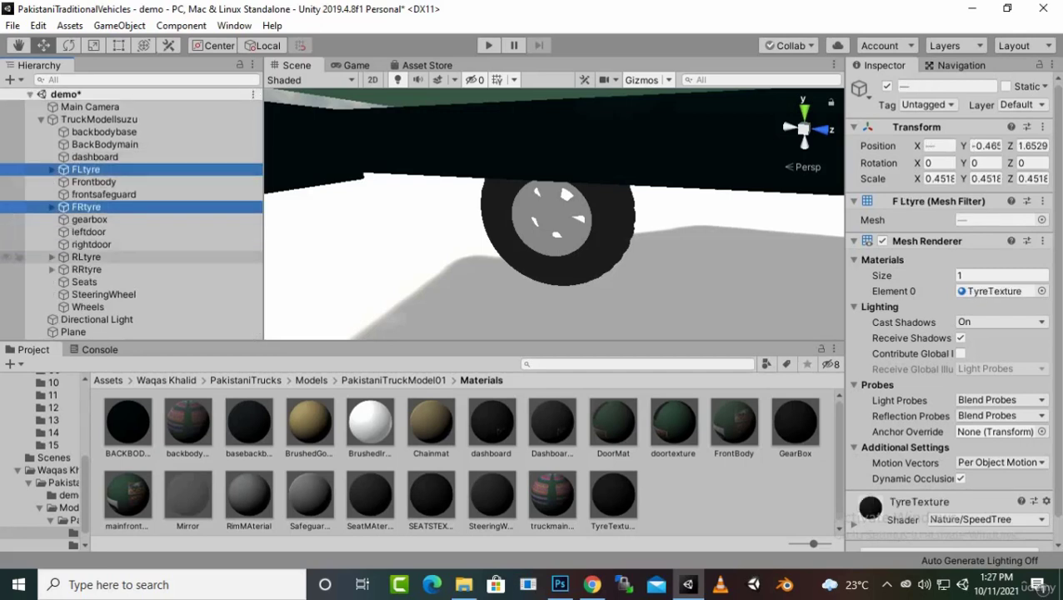
pyautogui.keyDown('ctrl'); pyautogui.click(86, 256); pyautogui.keyUp('ctrl')
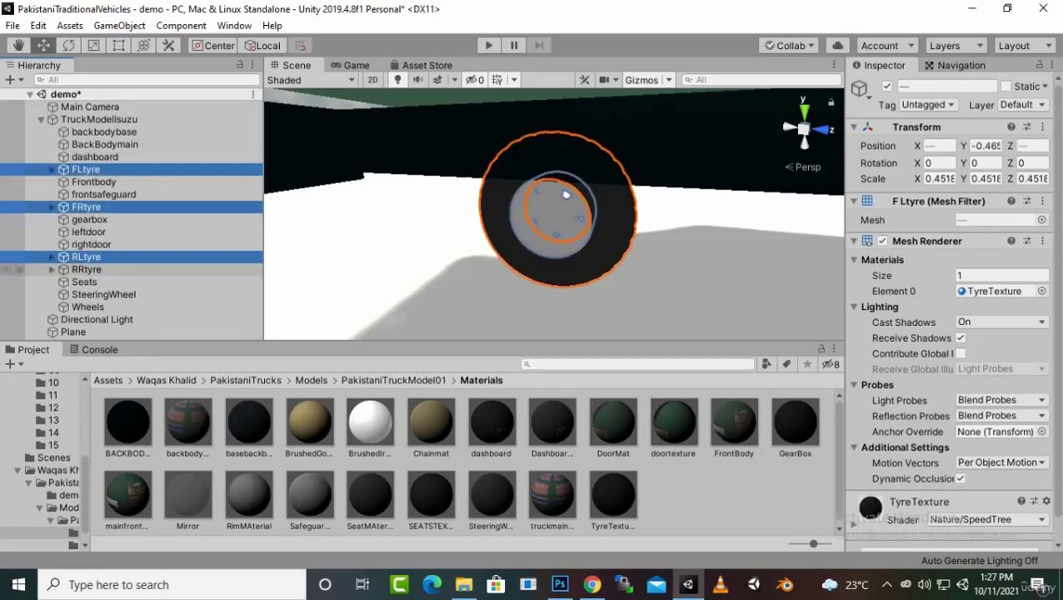
pyautogui.keyDown('ctrl'); pyautogui.click(86, 269); pyautogui.keyUp('ctrl')
pyautogui.moveTo(59, 275); pyautogui.dragTo(83, 307)
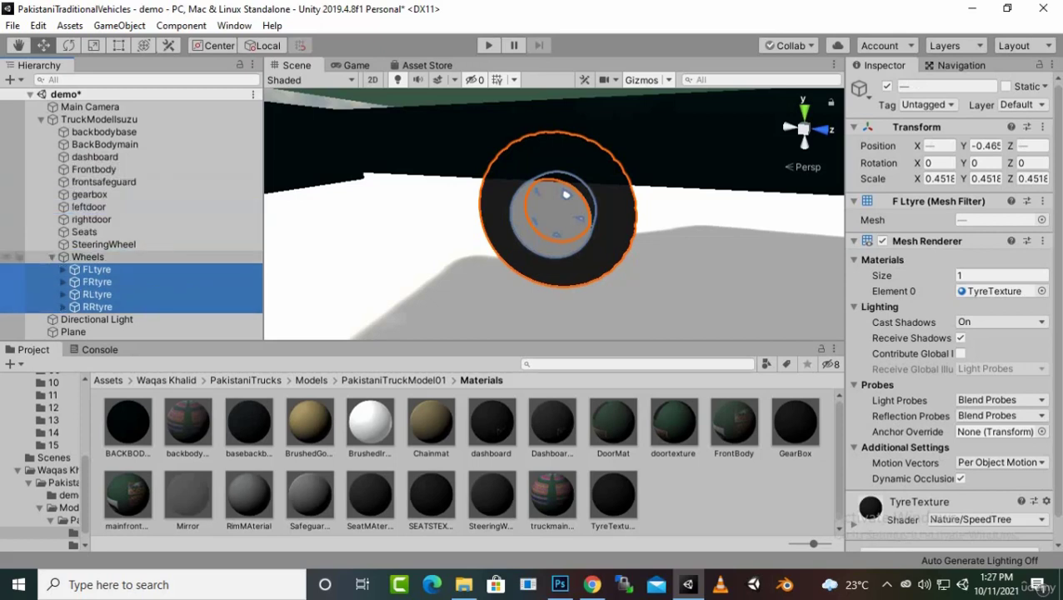
pyautogui.click(52, 257)
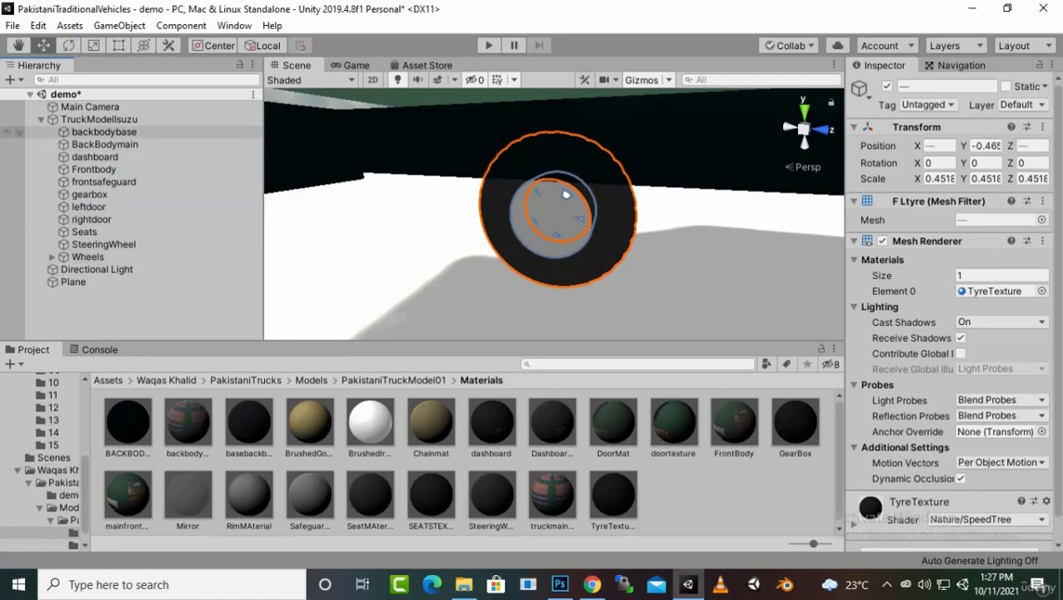
pyautogui.click(40, 119)
# Add a Mesh Collider component to the backbodybase object of TruckModelIsuzu
pyautogui.doubleClick(98, 119)
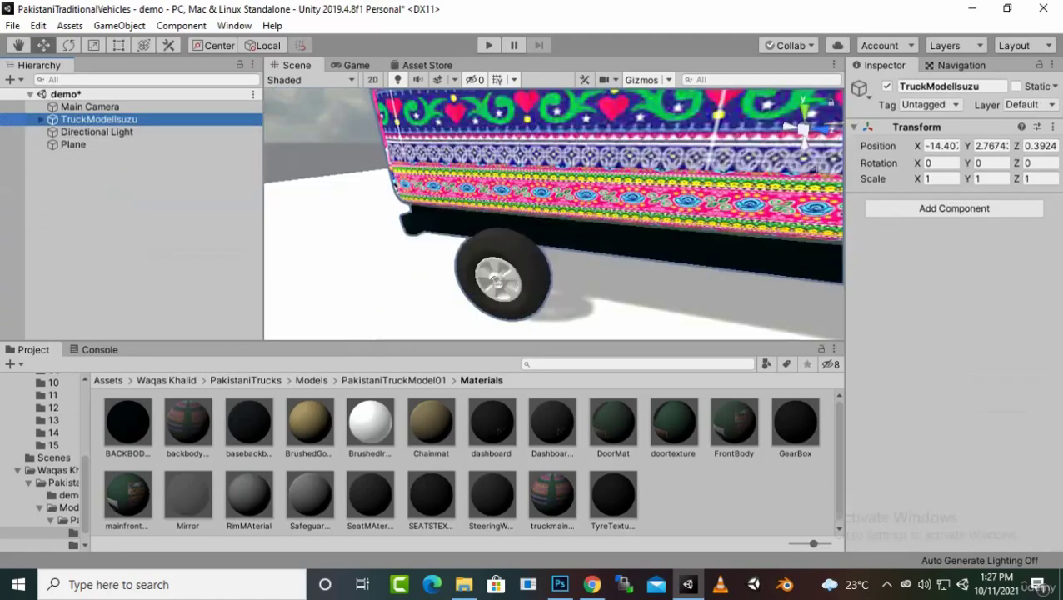
pyautogui.scroll(3, 553, 213)
pyautogui.scroll(-6, 553, 214)
pyautogui.moveTo(666, 192); pyautogui.dragTo(475, 209, button='middle')
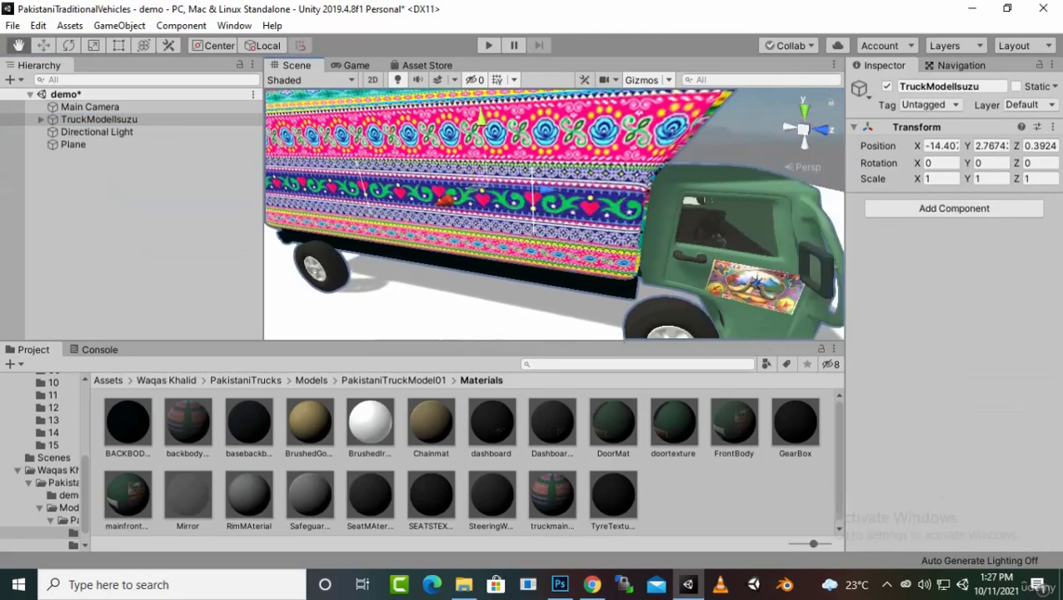
pyautogui.keyDown('alt'); pyautogui.moveTo(600, 221); pyautogui.dragTo(649, 221); pyautogui.keyUp('alt')
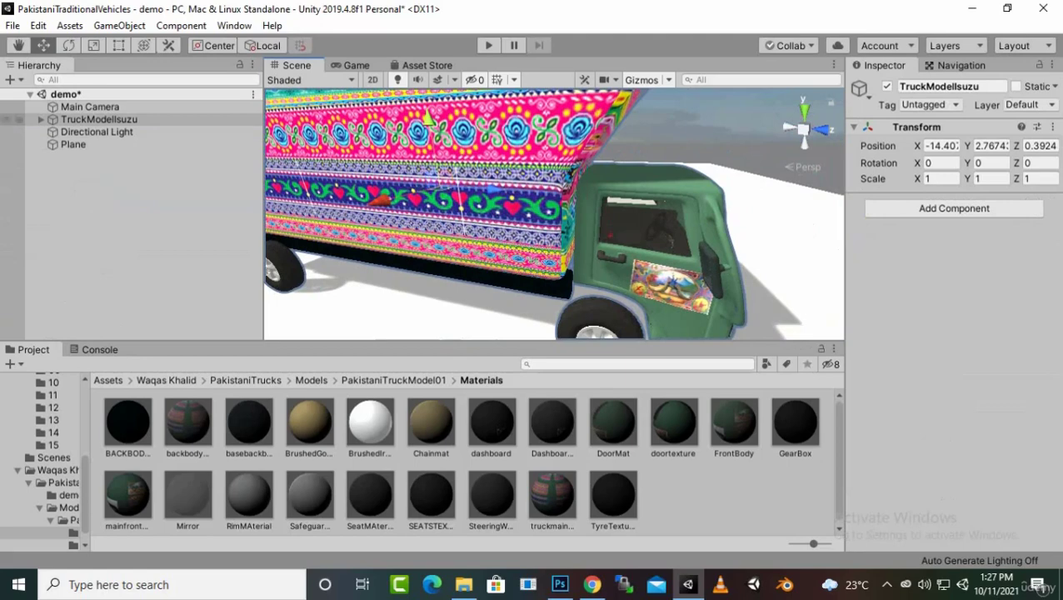
pyautogui.click(40, 119)
pyautogui.click(104, 131)
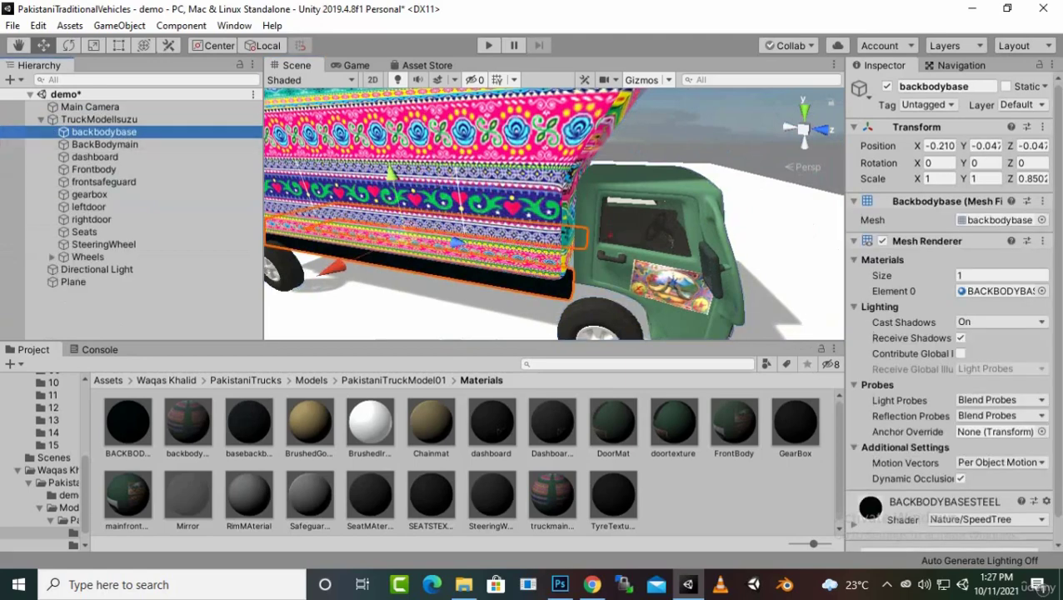
pyautogui.scroll(-3, 500, 241)
pyautogui.moveTo(499, 242); pyautogui.dragTo(583, 190, button='middle')
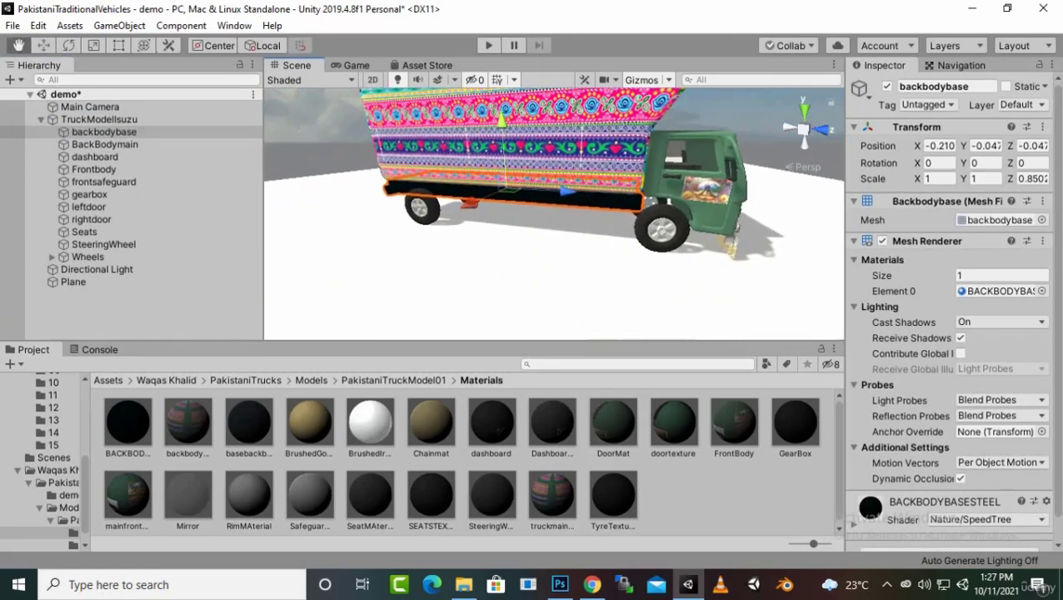
pyautogui.scroll(-1, 952, 313)
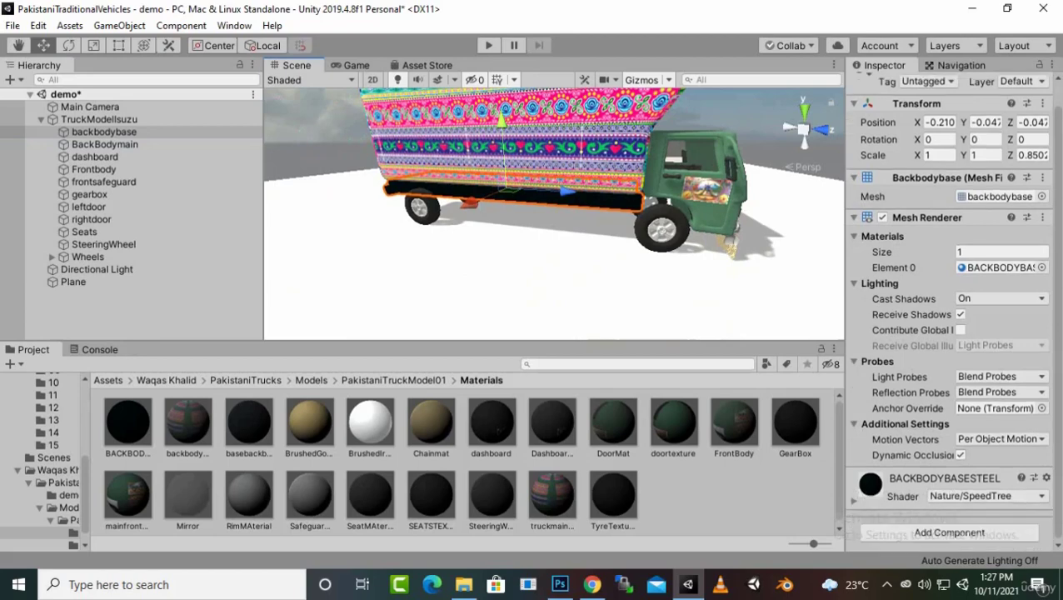
pyautogui.click(949, 532)
pyautogui.write('au')
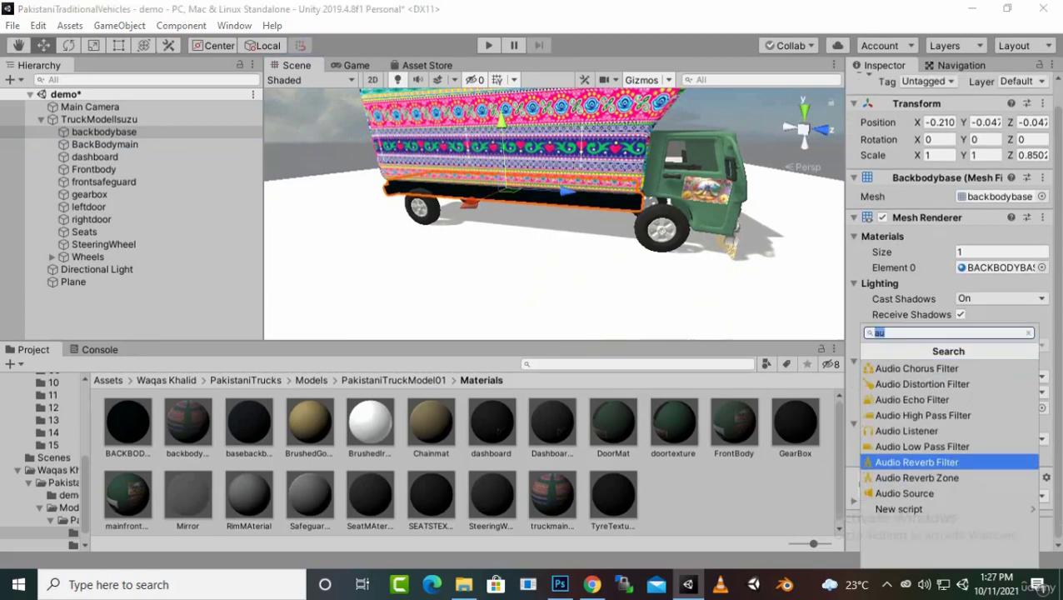
pyautogui.write('m')
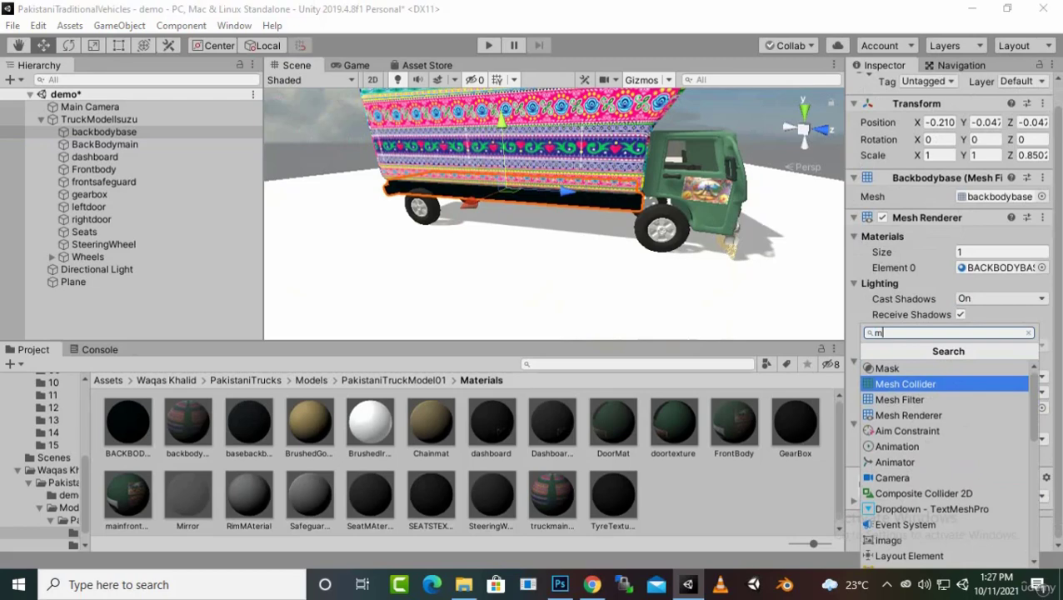
pyautogui.write('esh')
pyautogui.press('Up')
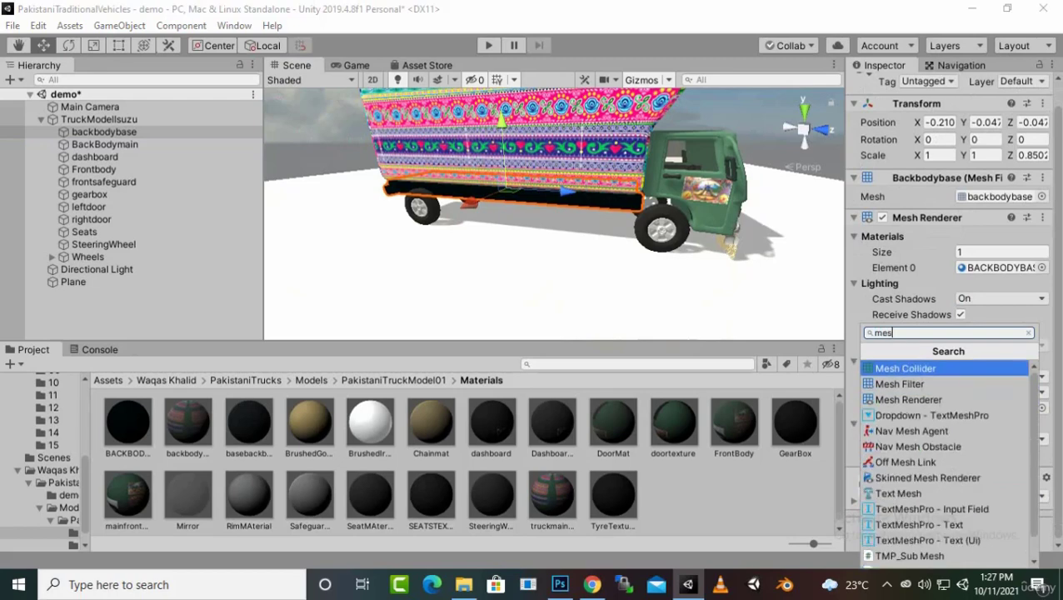
pyautogui.press('Return')
# Enable Convex on the Mesh Collider of backbodybase and check the collider from the truck's sides and rear
pyautogui.press('f')
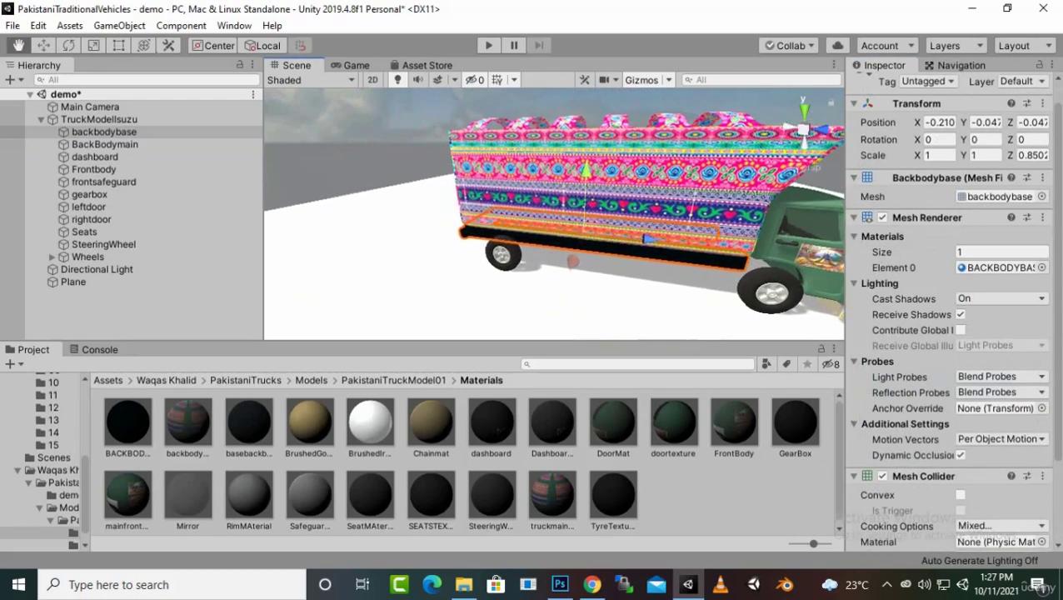
pyautogui.keyDown('alt'); pyautogui.moveTo(533, 233); pyautogui.dragTo(575, 232); pyautogui.keyUp('alt')
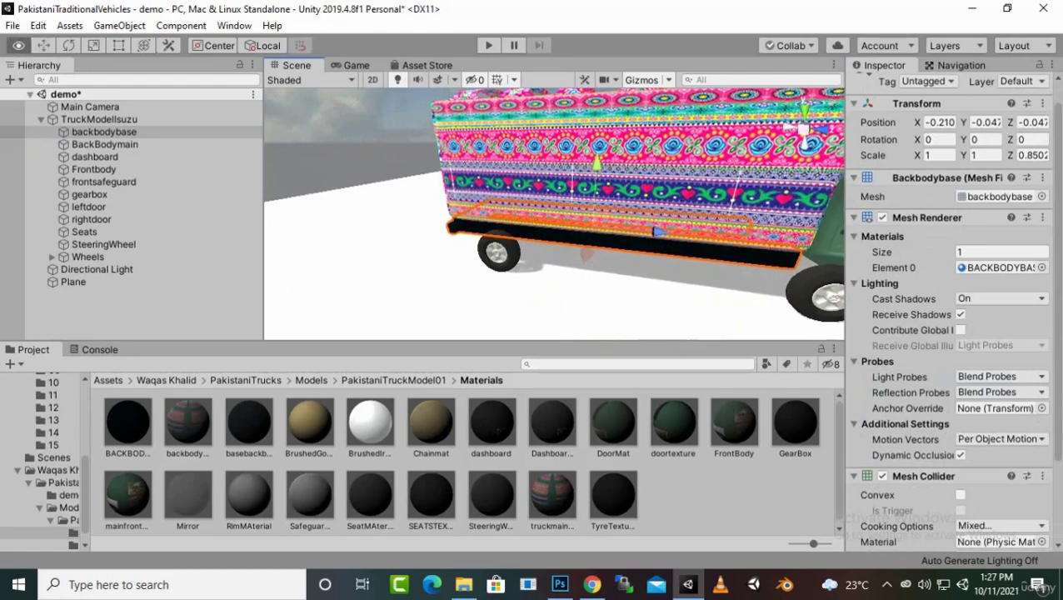
pyautogui.scroll(-4, 554, 213)
pyautogui.keyDown('alt'); pyautogui.moveTo(466, 225); pyautogui.dragTo(708, 225); pyautogui.keyUp('alt')
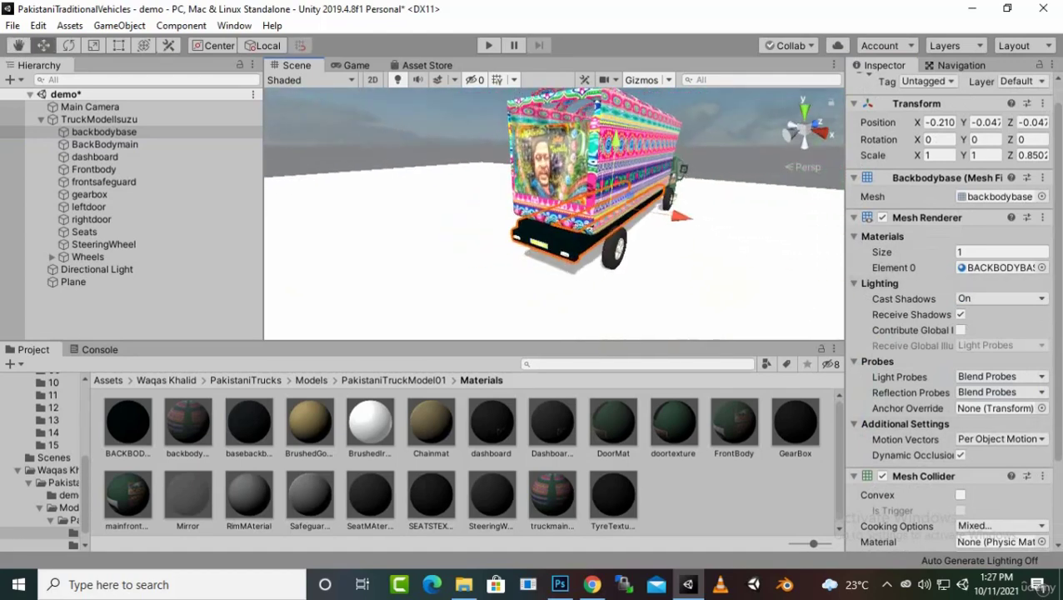
pyautogui.click(961, 495)
pyautogui.scroll(3, 554, 213)
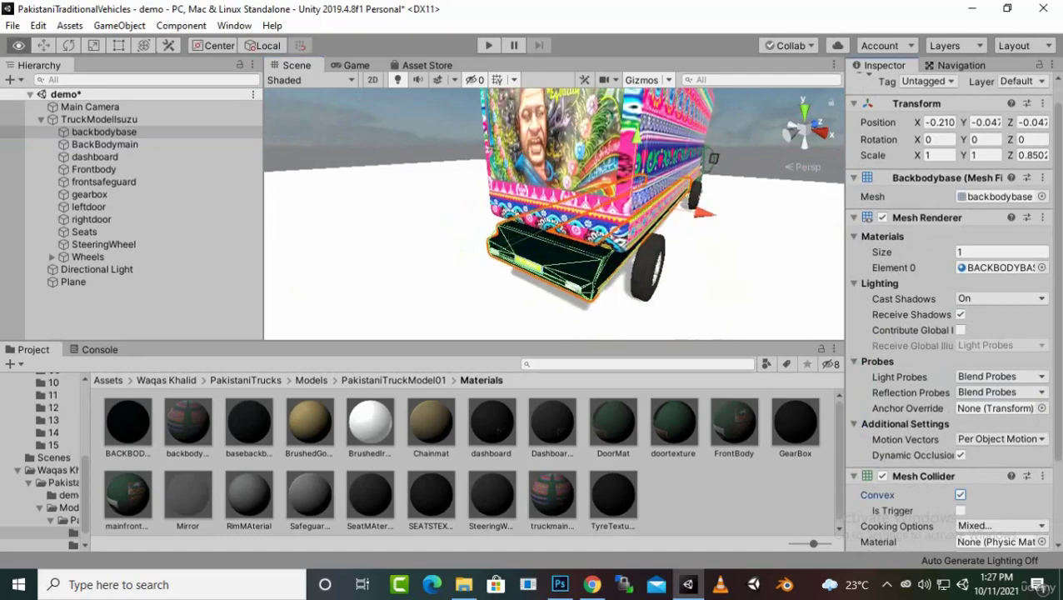
pyautogui.keyDown('alt'); pyautogui.moveTo(342, 283); pyautogui.dragTo(416, 225); pyautogui.keyUp('alt')
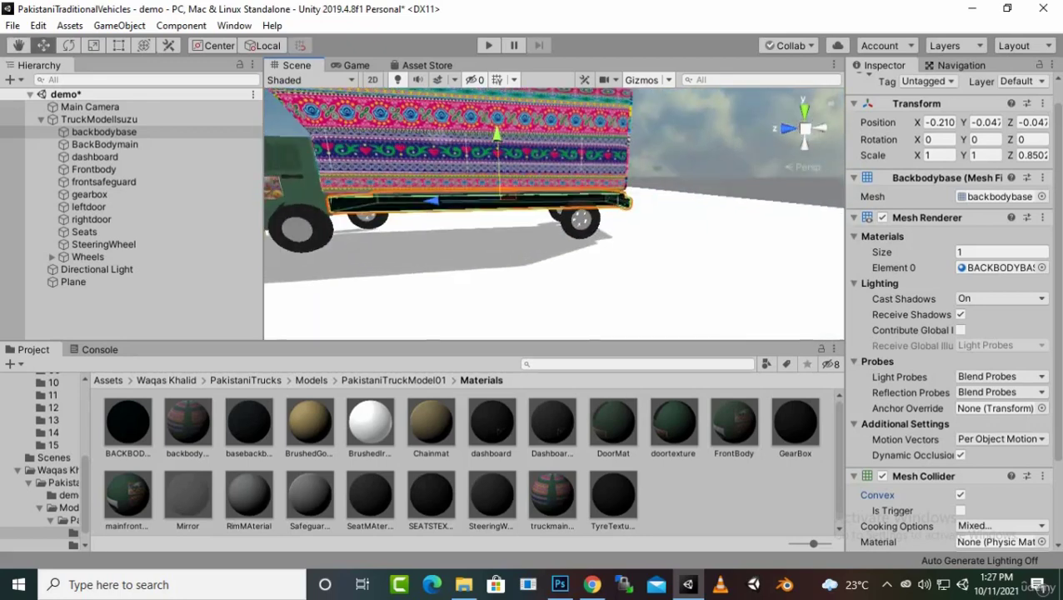
pyautogui.keyDown('alt'); pyautogui.moveTo(581, 219); pyautogui.dragTo(283, 158); pyautogui.keyUp('alt')
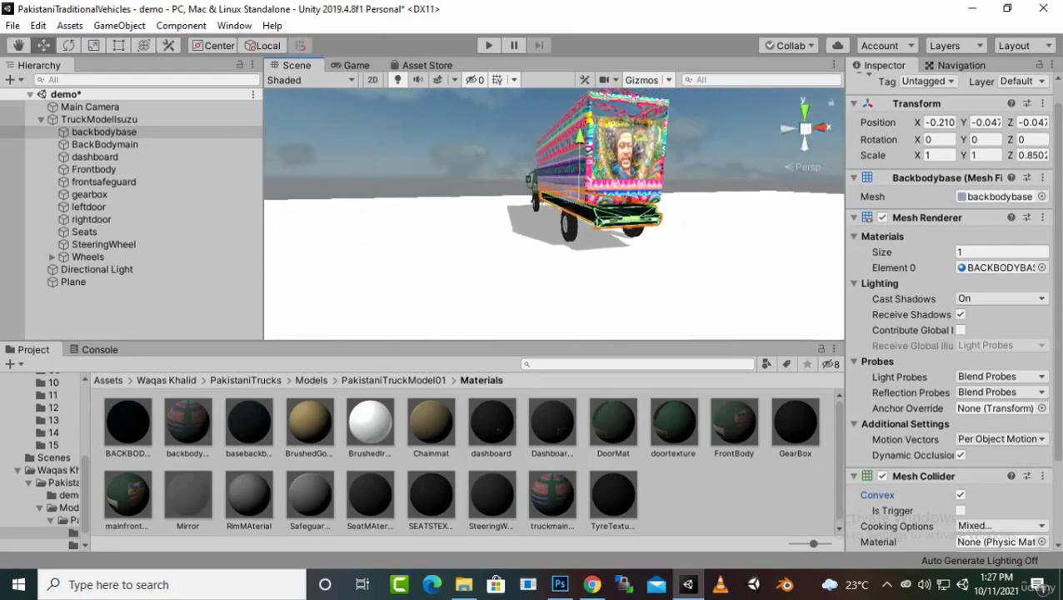
pyautogui.scroll(-2, 554, 214)
pyautogui.moveTo(567, 217); pyautogui.dragTo(606, 260, button='middle')
pyautogui.click(887, 584)
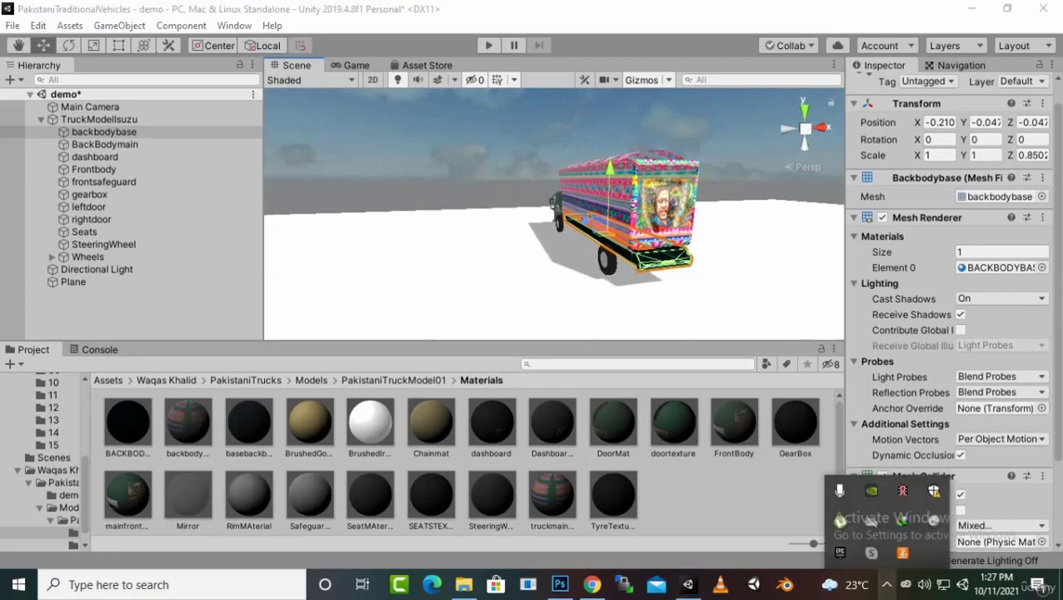